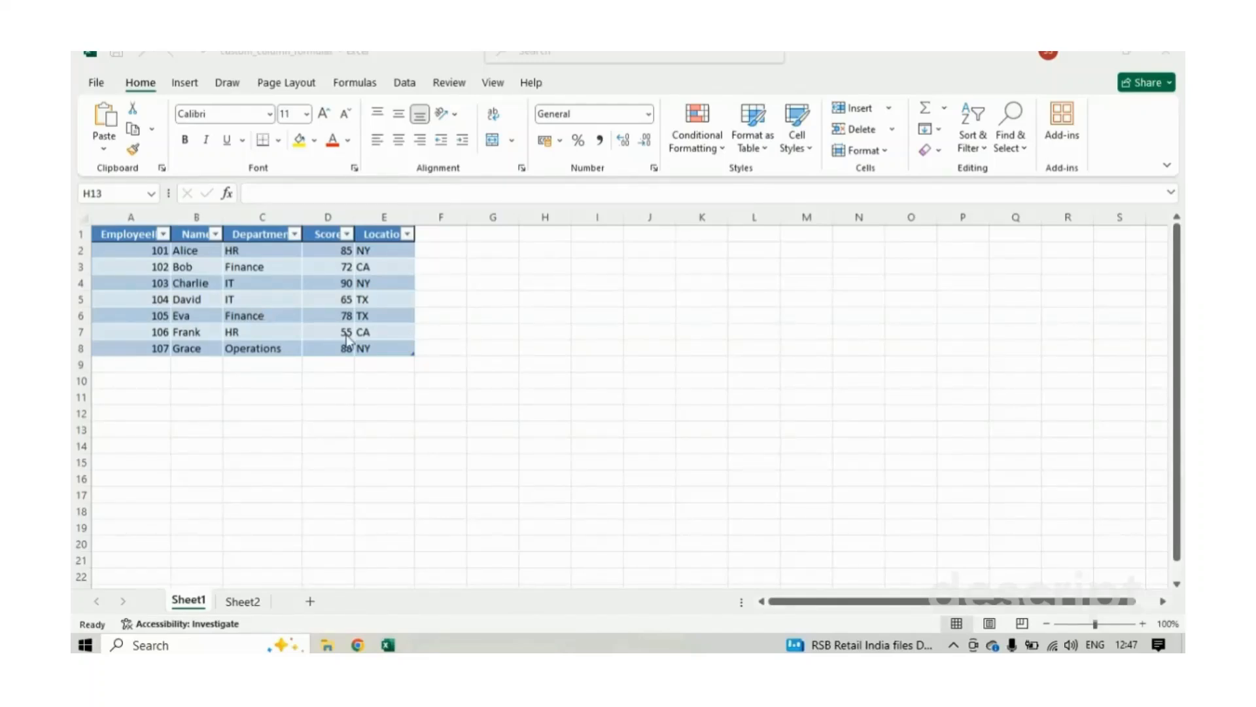
Show the workbook's queries and open the Employees query in the Power Query Editor
click(183, 304)
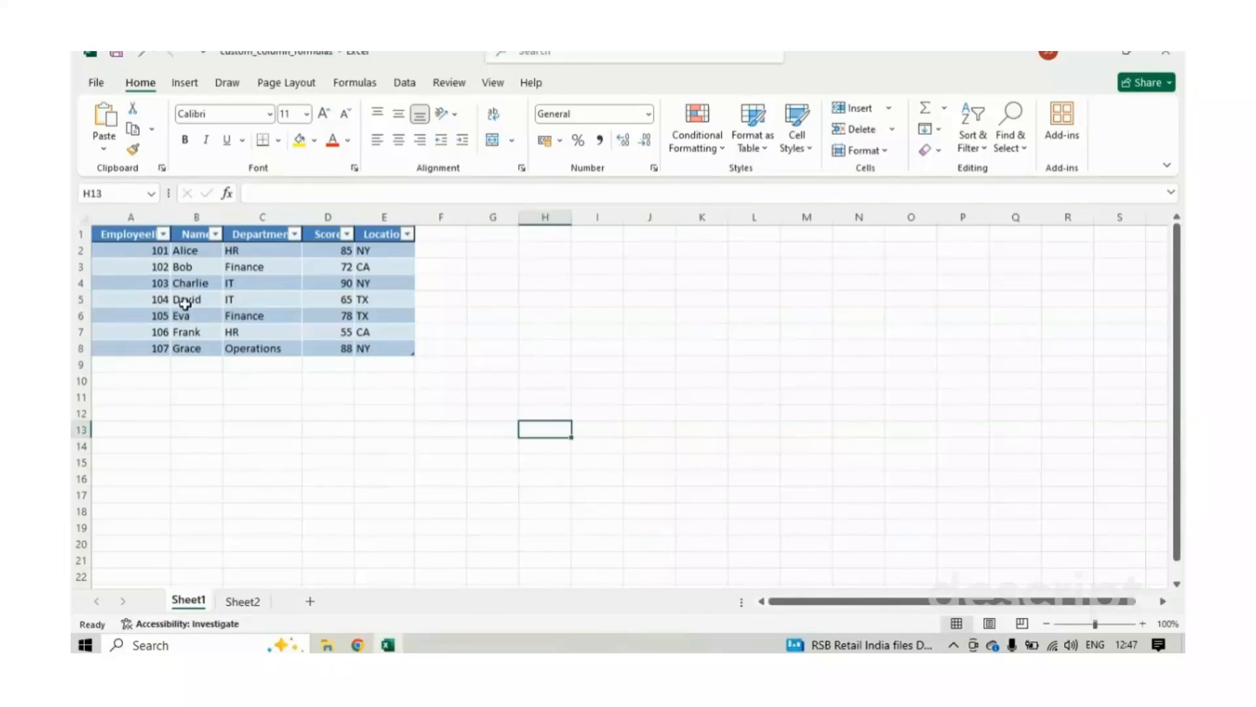
click(140, 252)
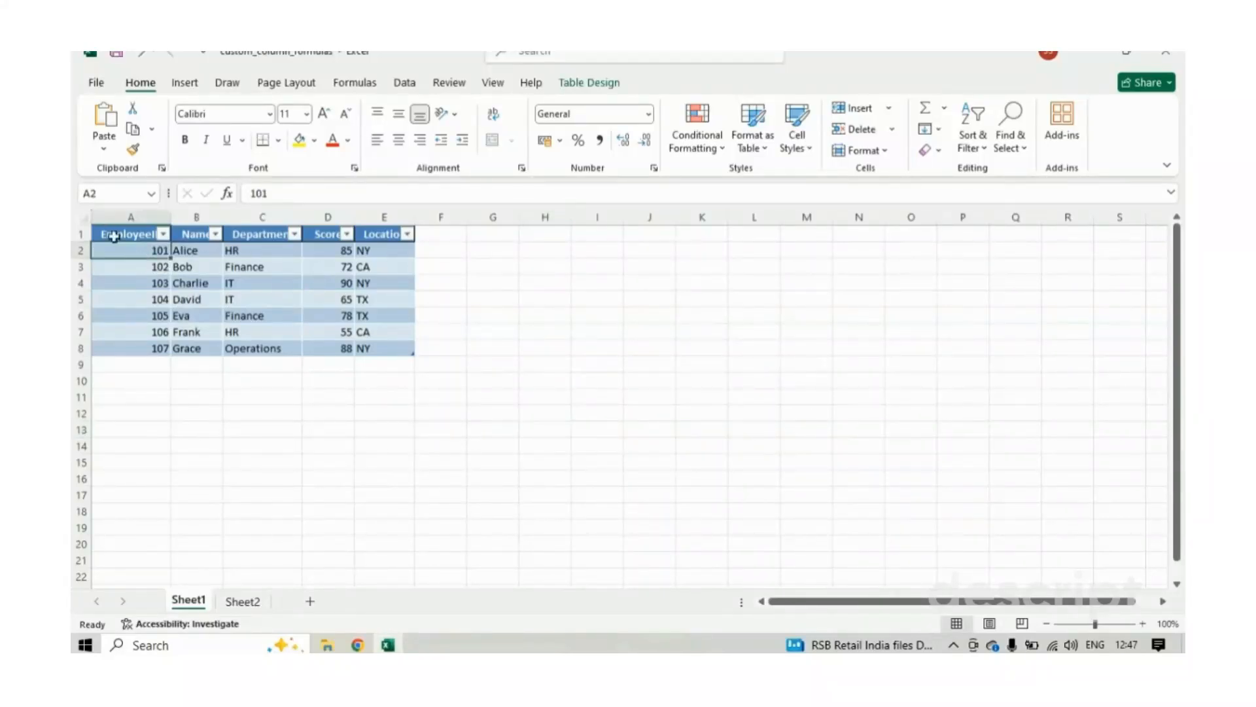
click(327, 283)
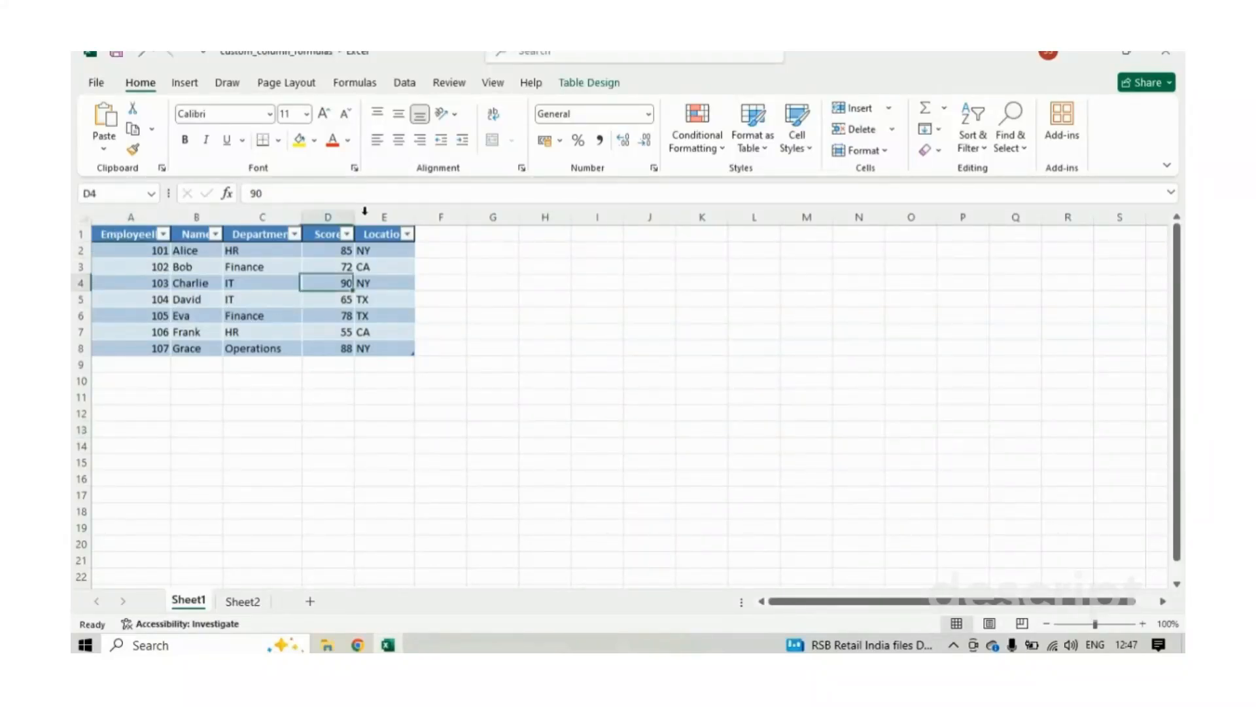
click(405, 83)
click(460, 108)
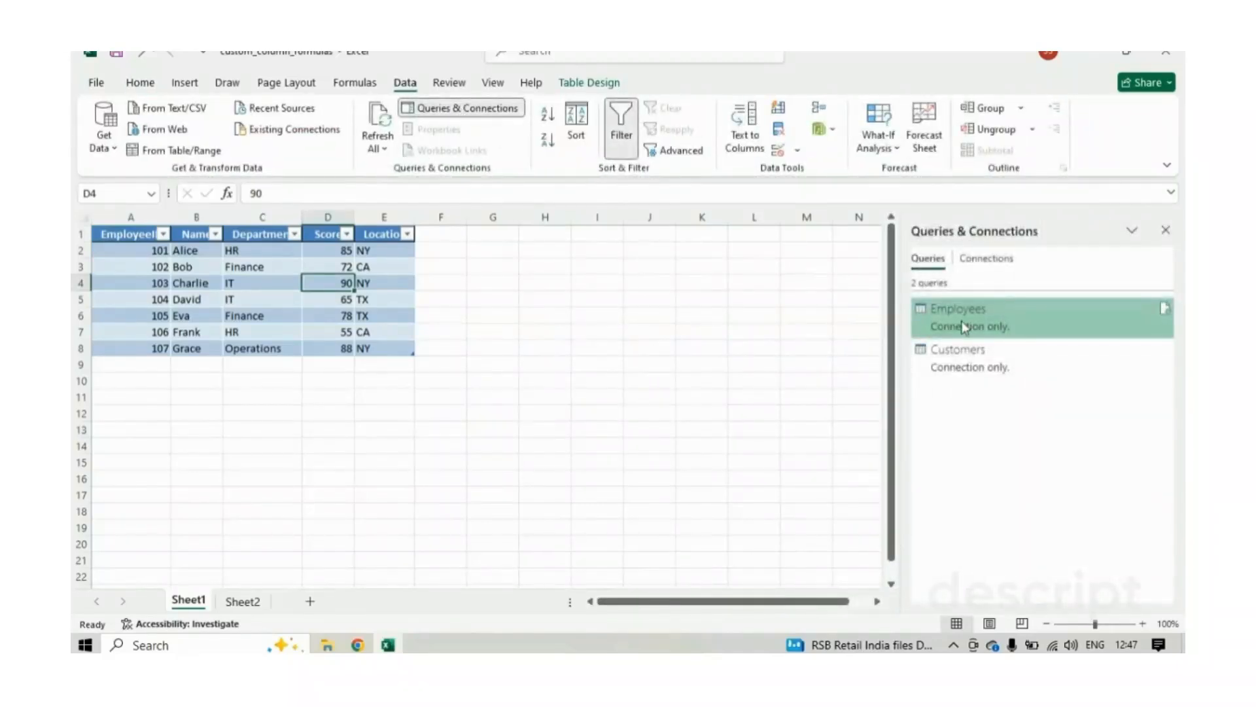
mouse_move(972, 320)
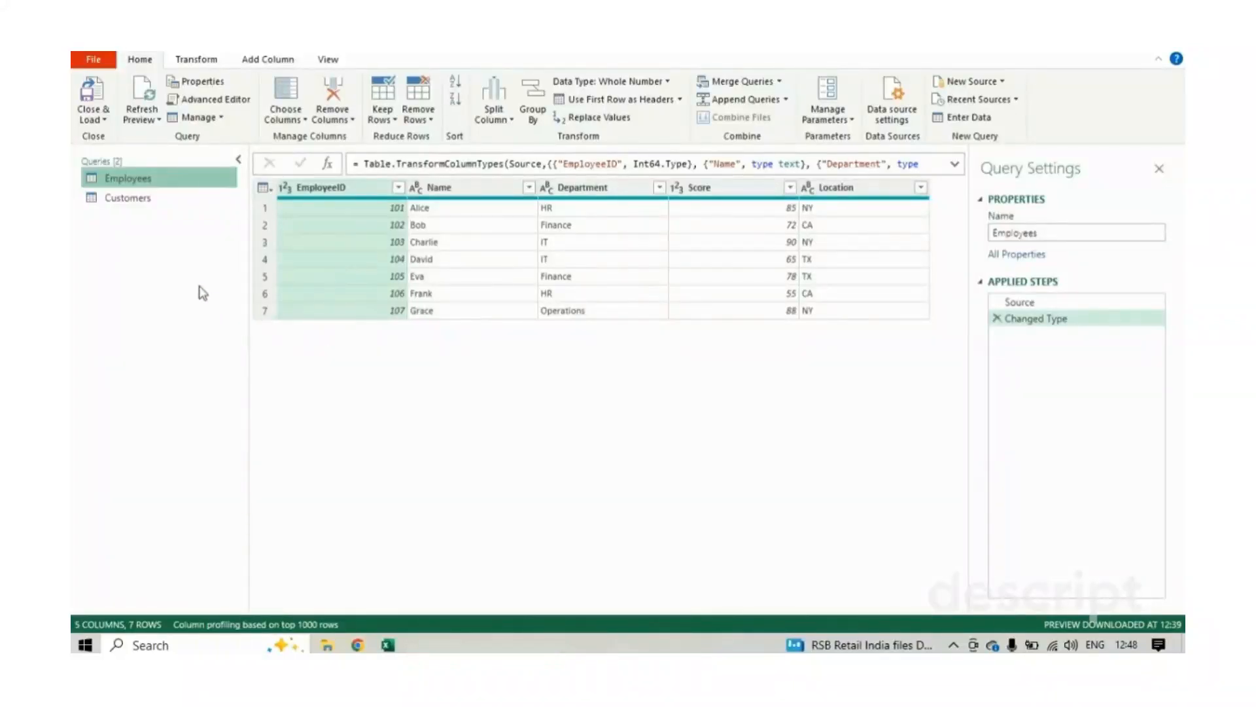
Start a new custom column in the Employees query and name it Performance
click(268, 61)
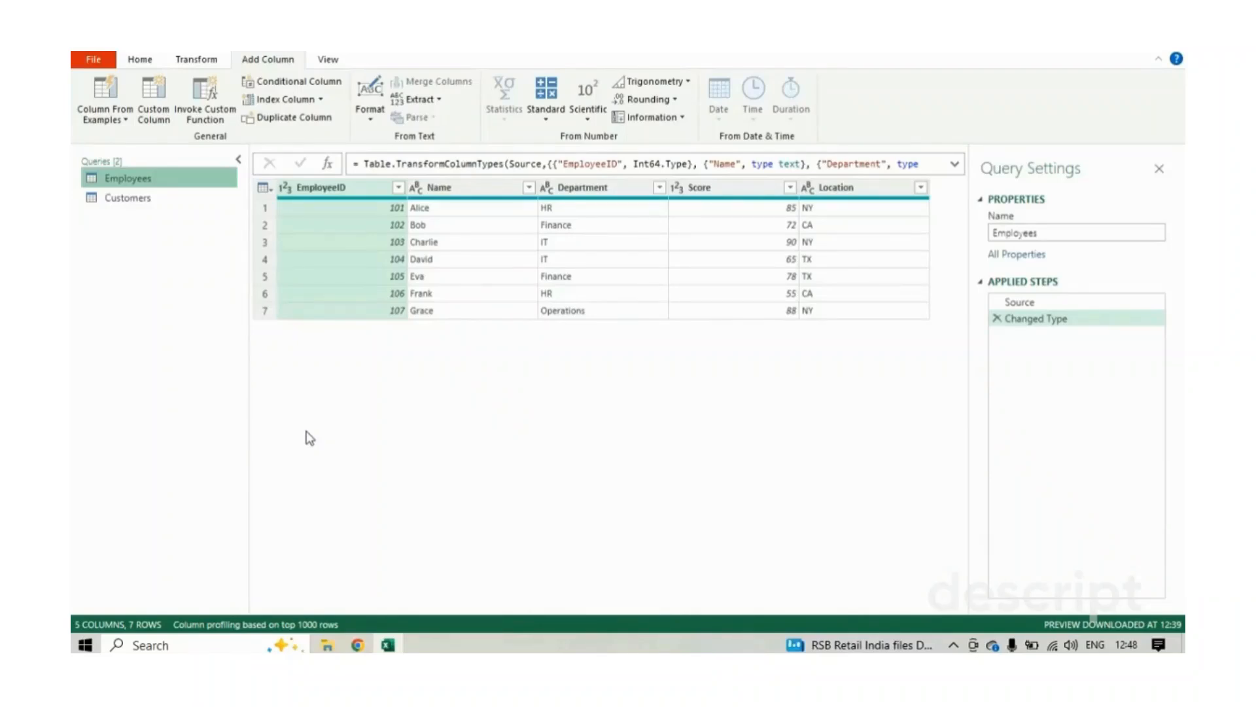
click(153, 98)
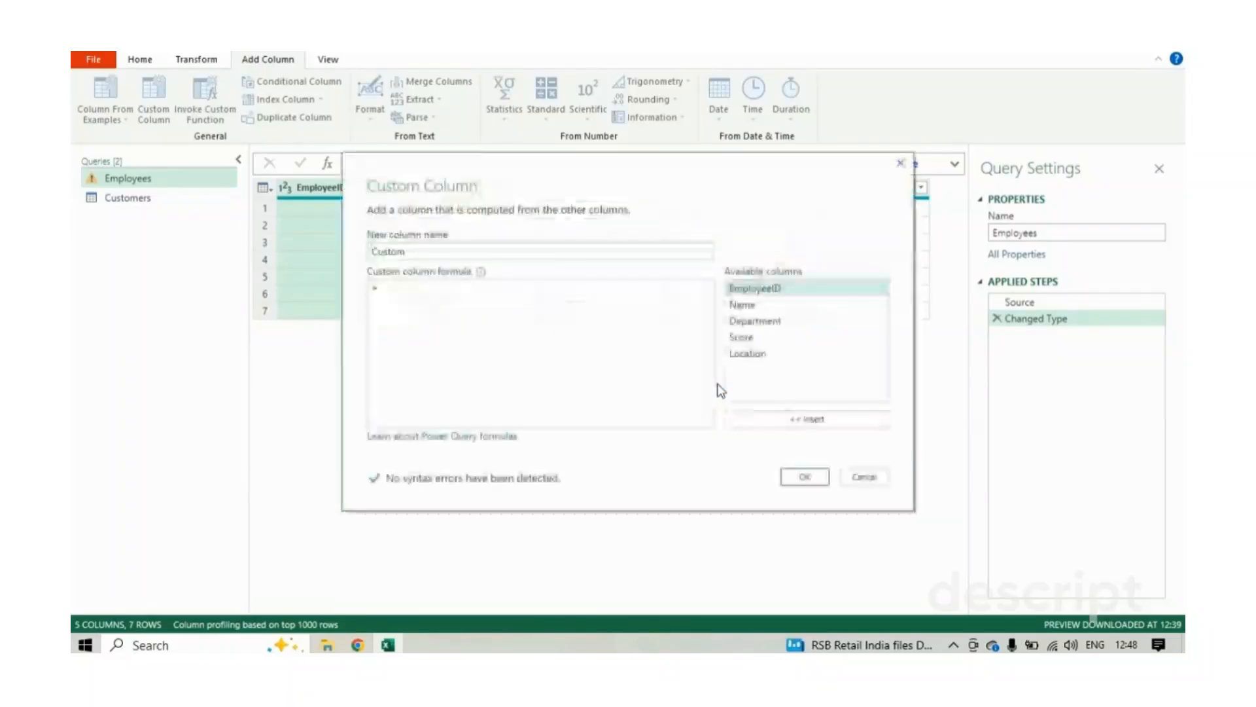
drag(599, 181, 595, 158)
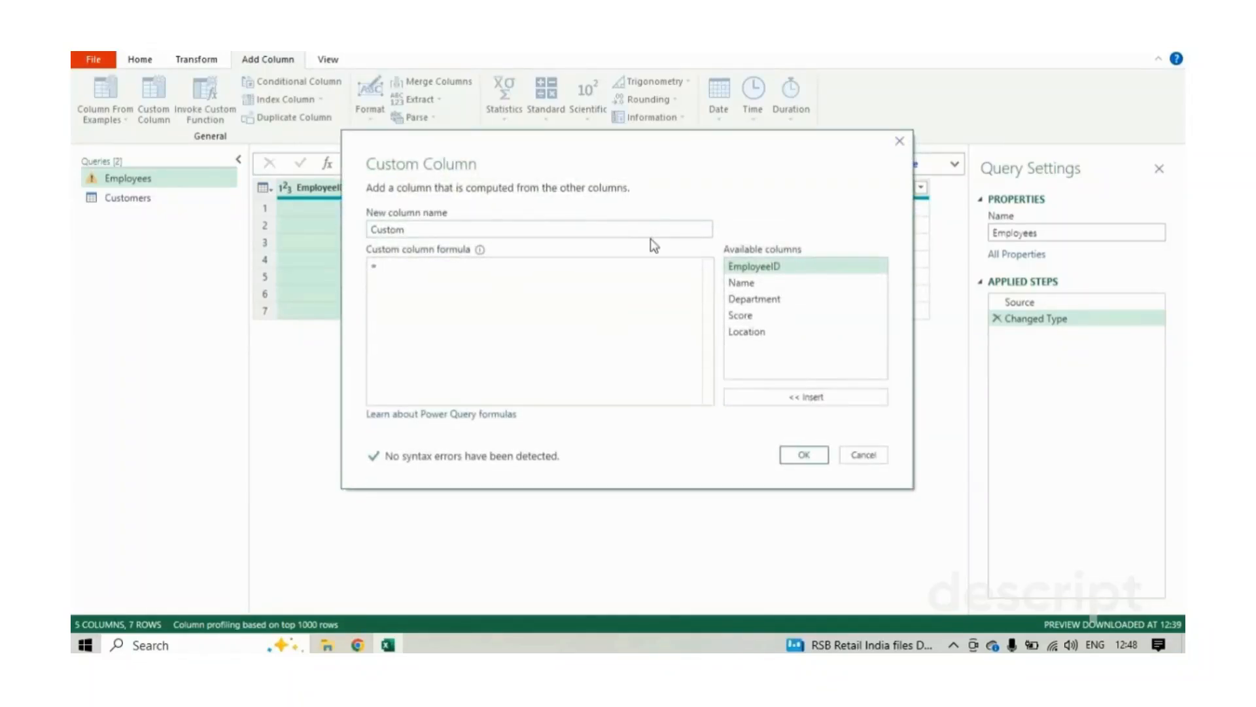
drag(471, 230, 354, 233)
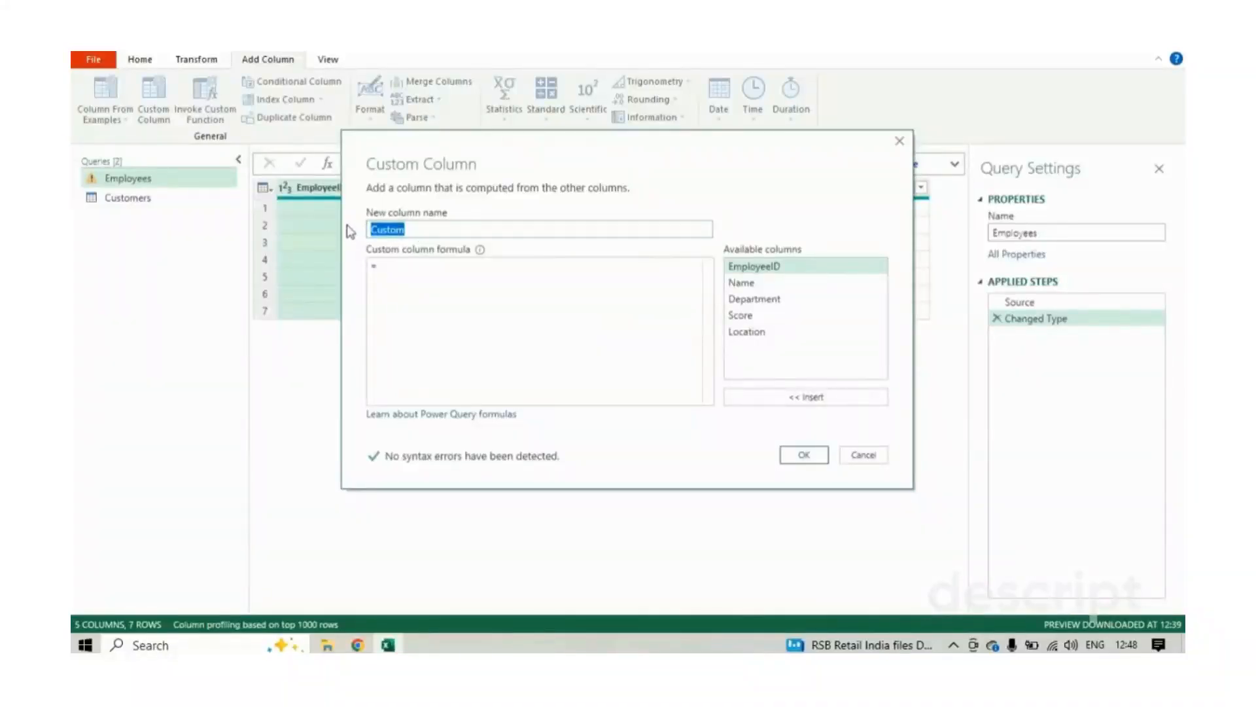
key(BackSpace)
text(Perf)
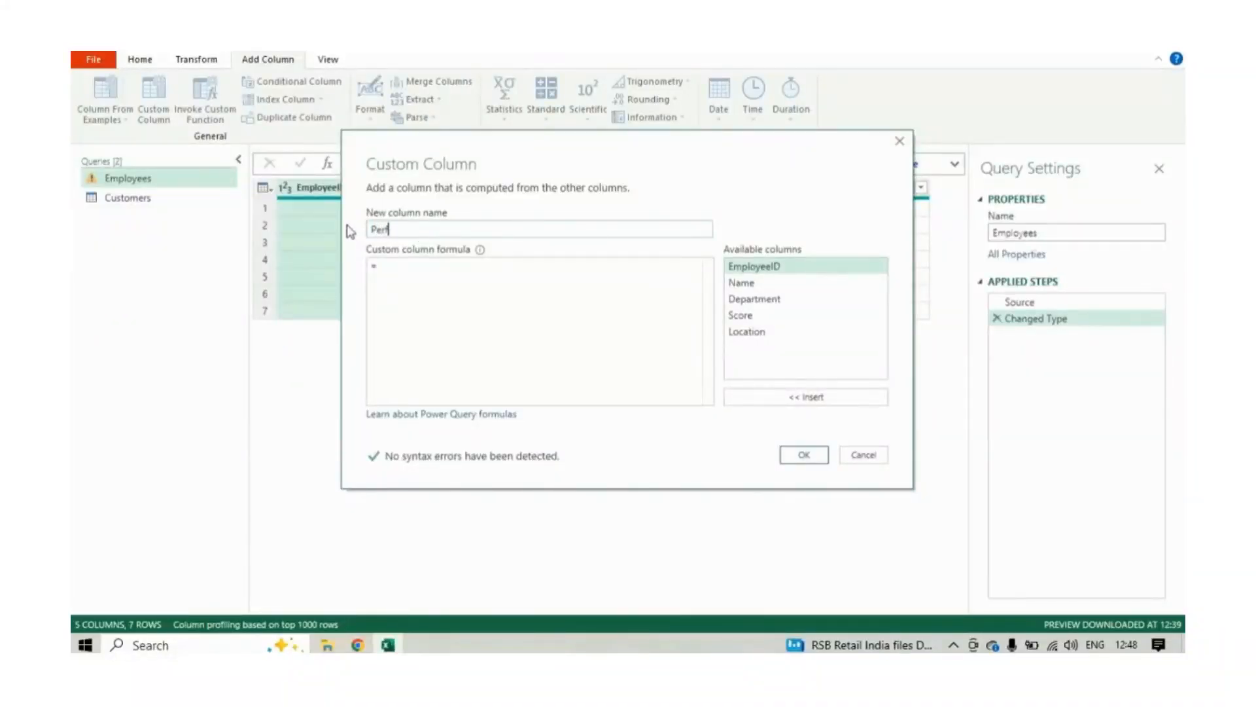
text(ormance)
Begin the custom column formula with if [Score]>=80 then "High" else if
click(412, 271)
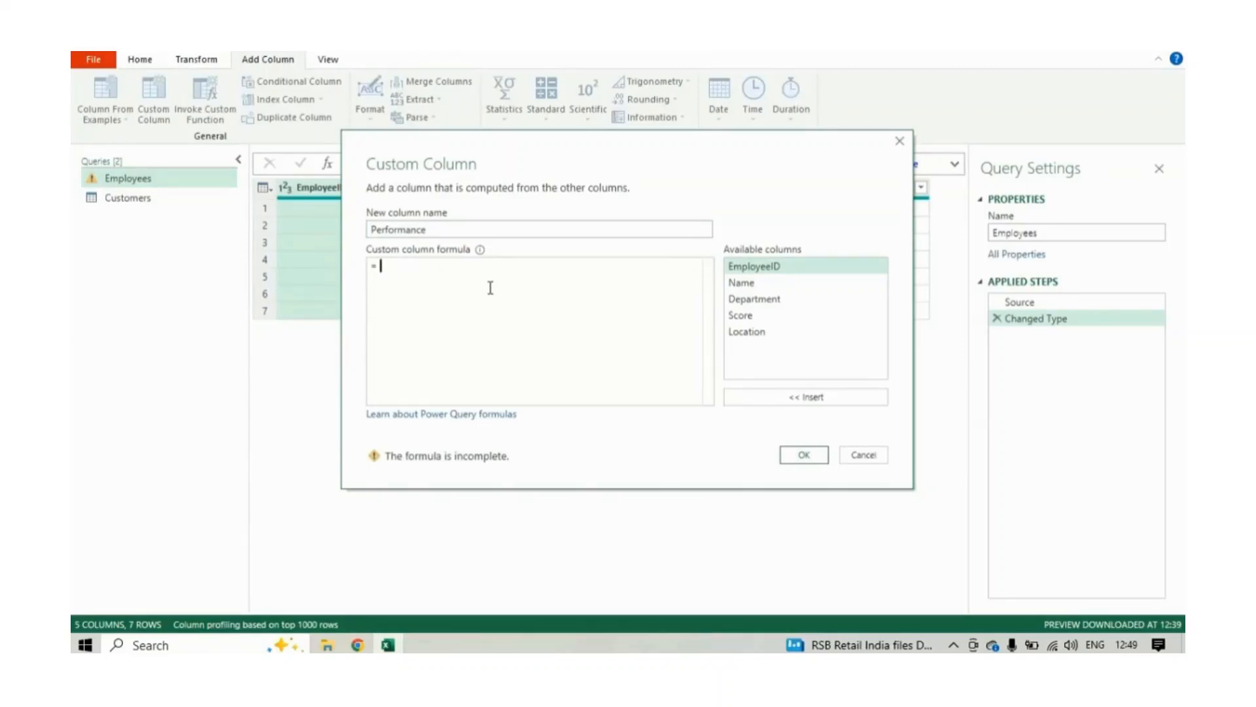
text(if [)
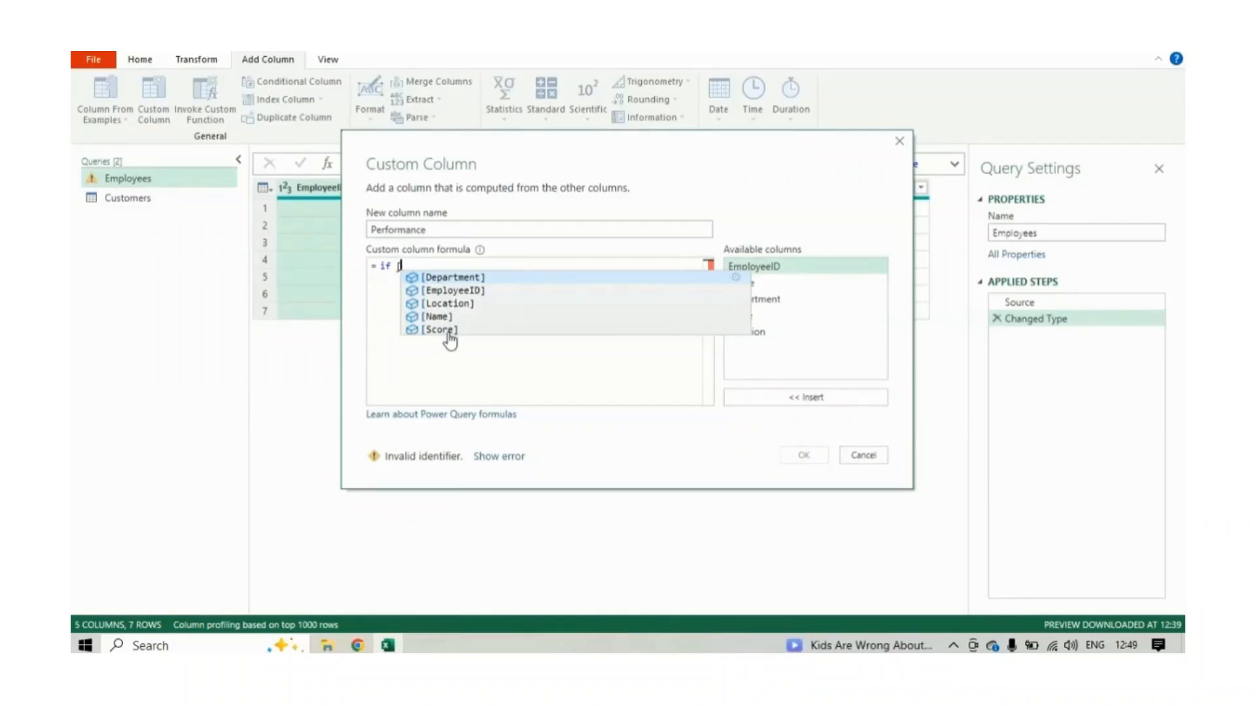
click(446, 331)
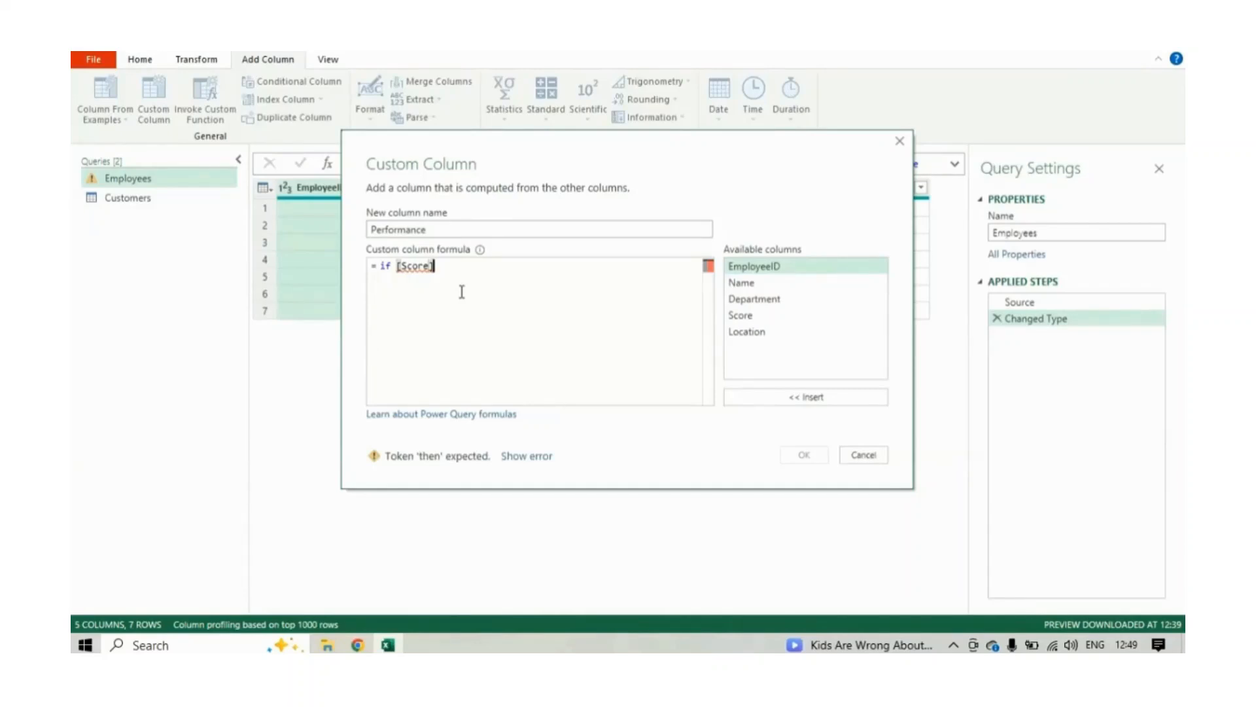
text(>=)
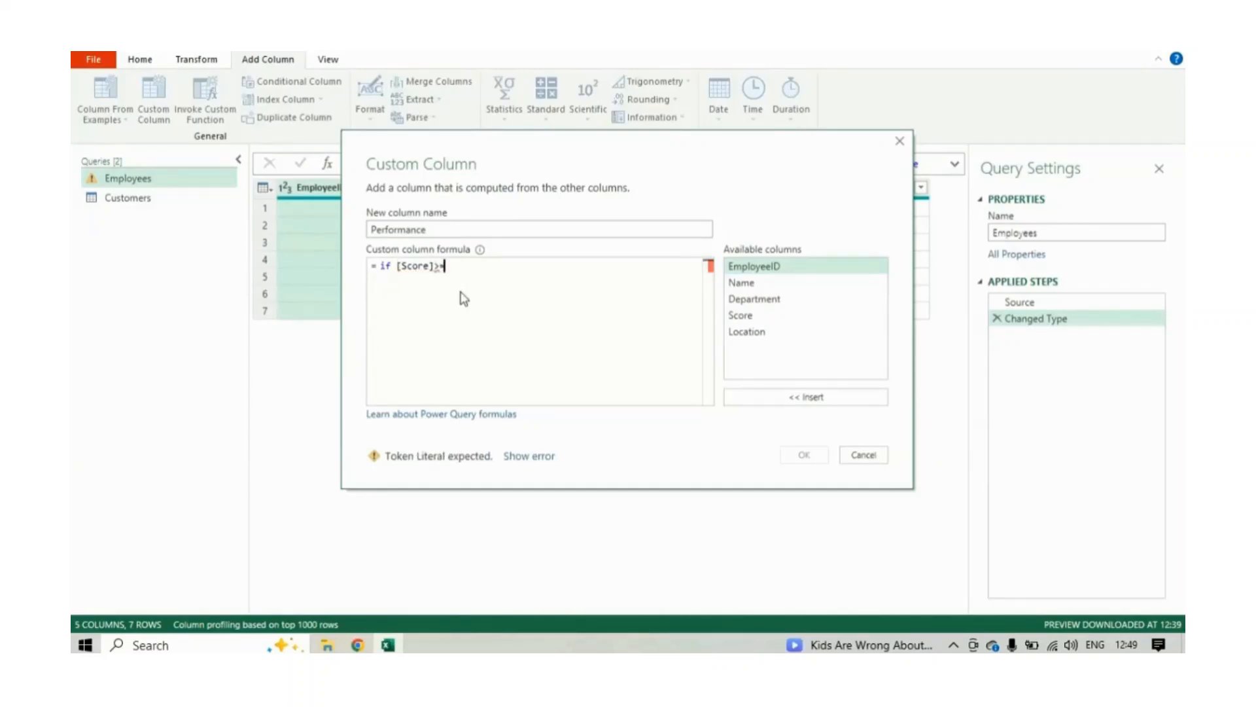
text(80 )
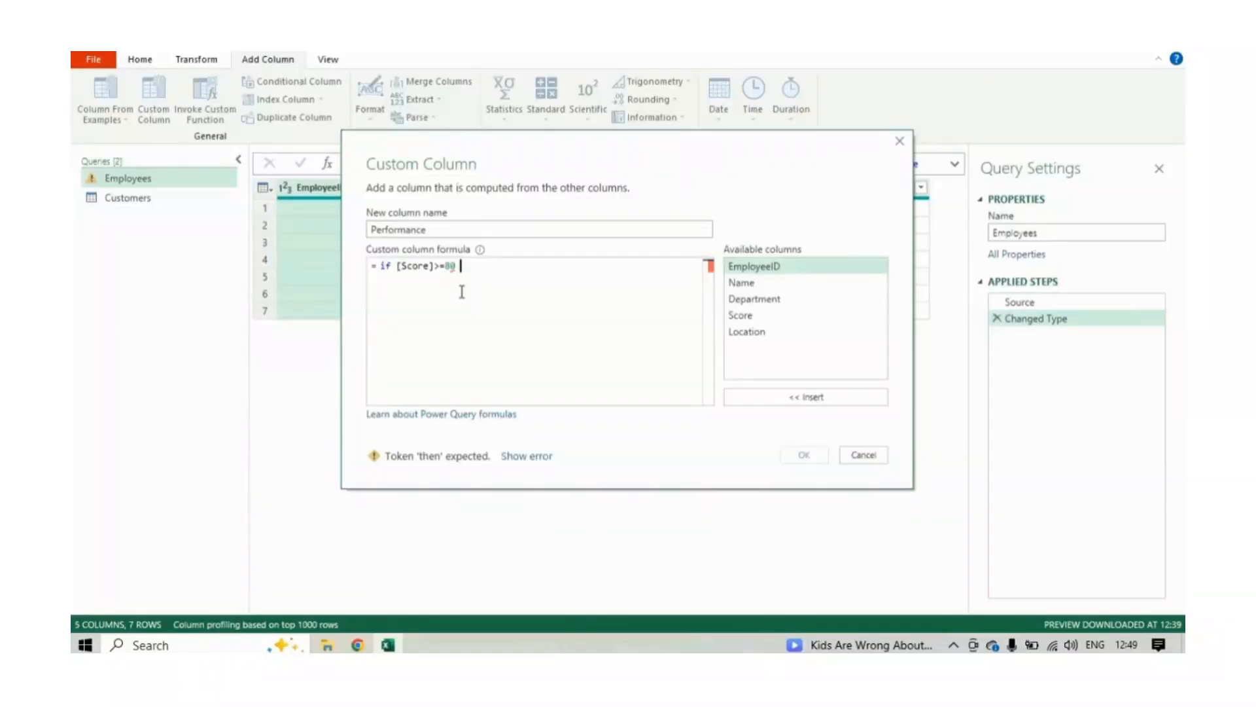
text(then "H)
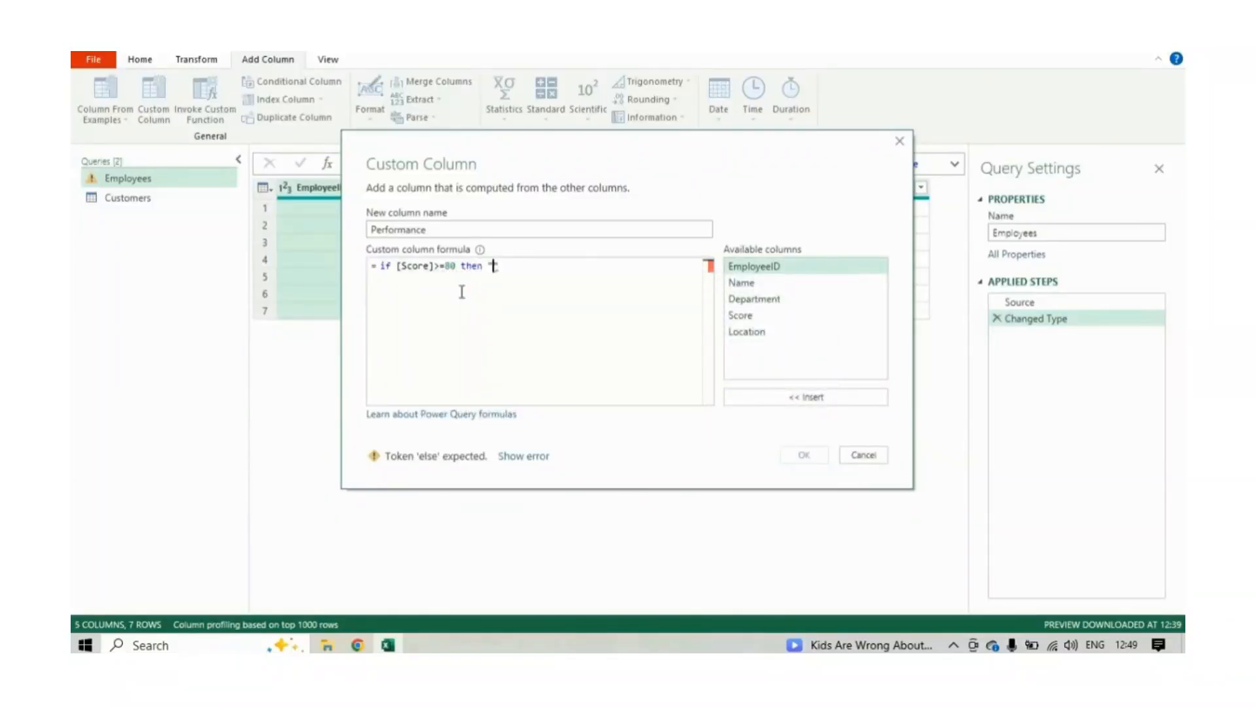
text(igh" else if)
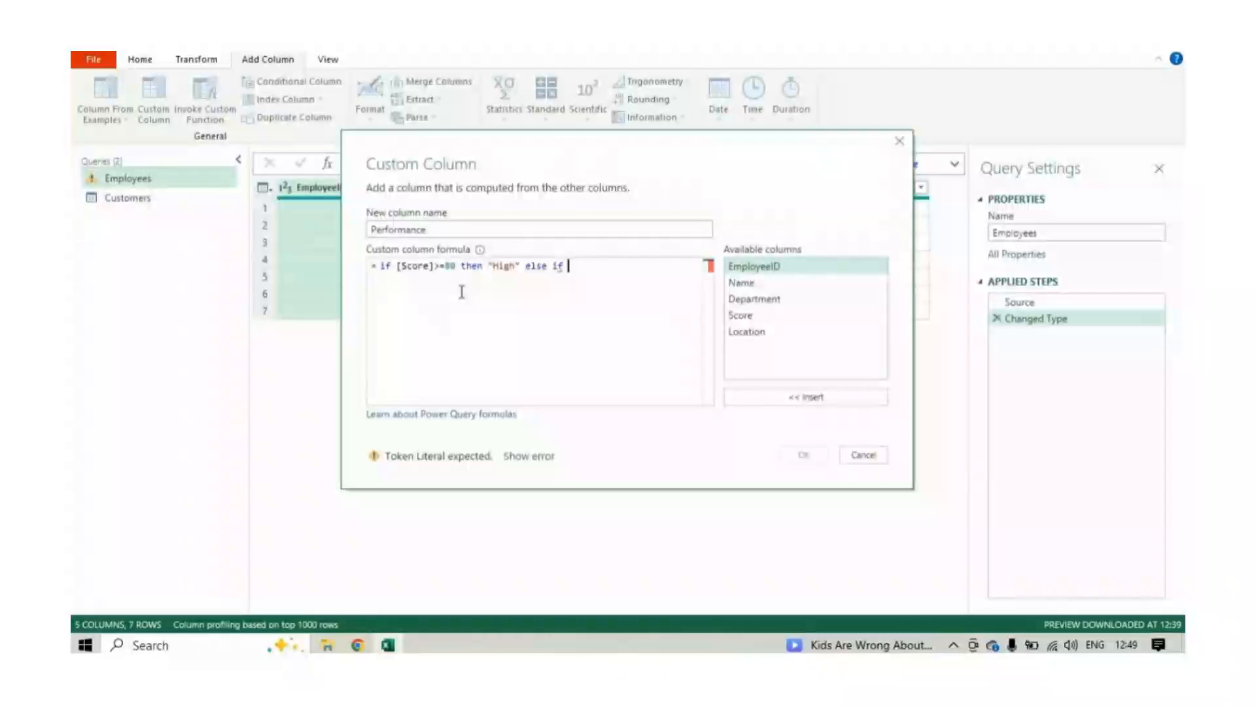
Continue the formula with the second condition, [Score]<=60 then "Medium"
text( [)
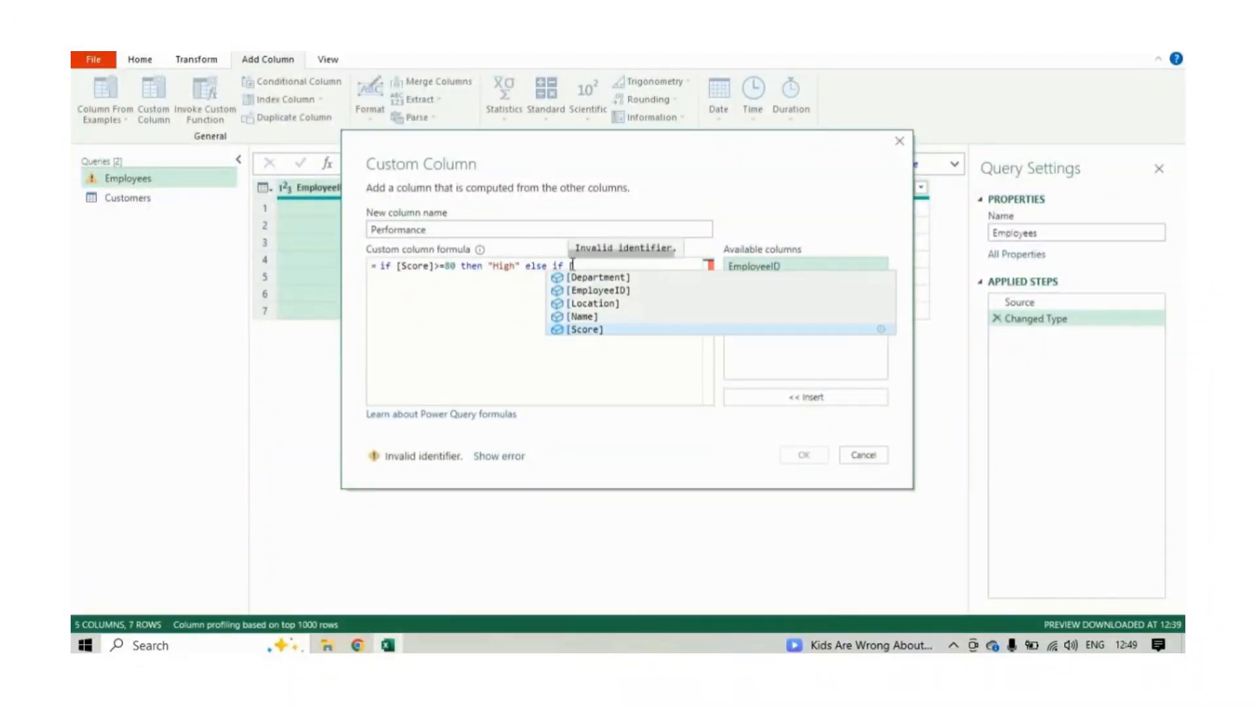
click(587, 330)
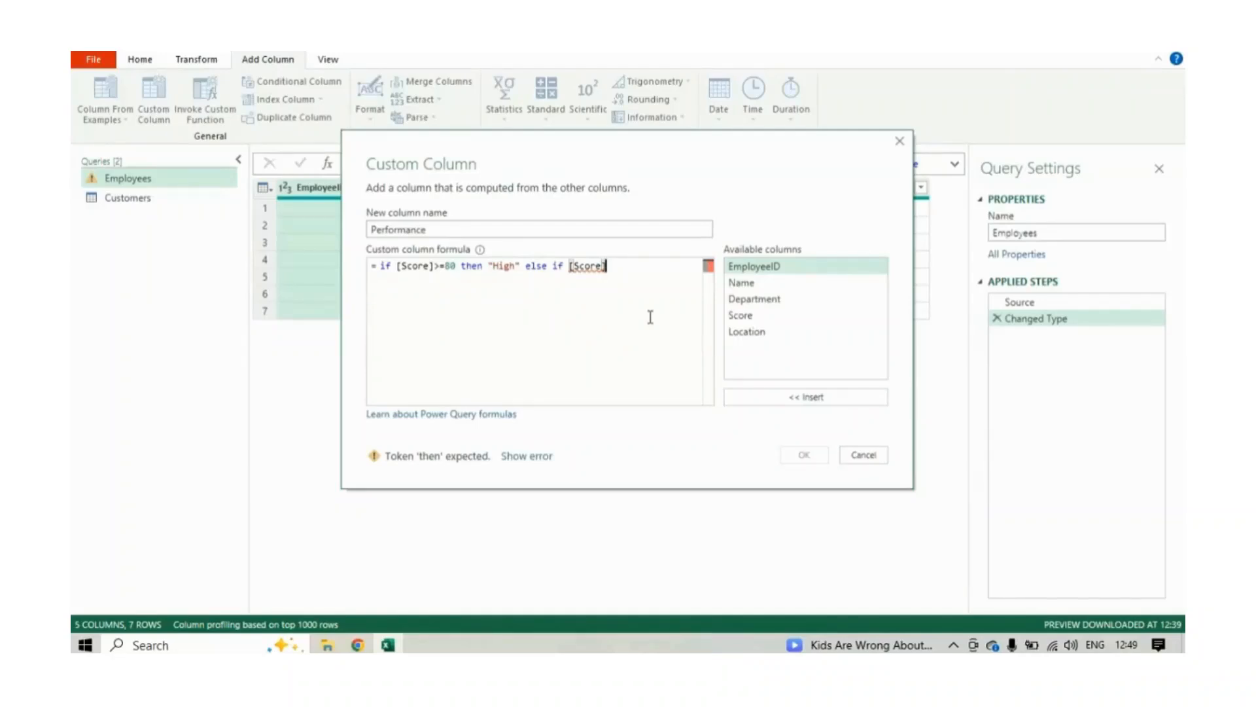
text(>)
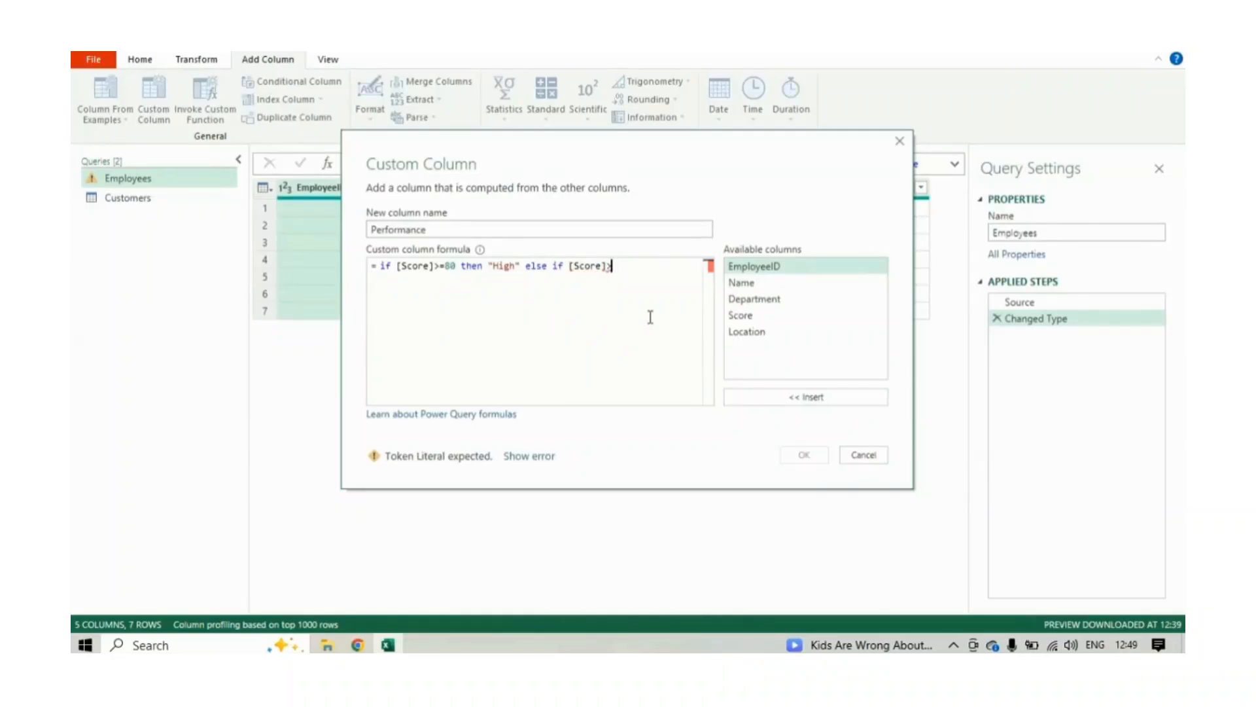
text(=)
key(BackSpace)
key(BackSpace)
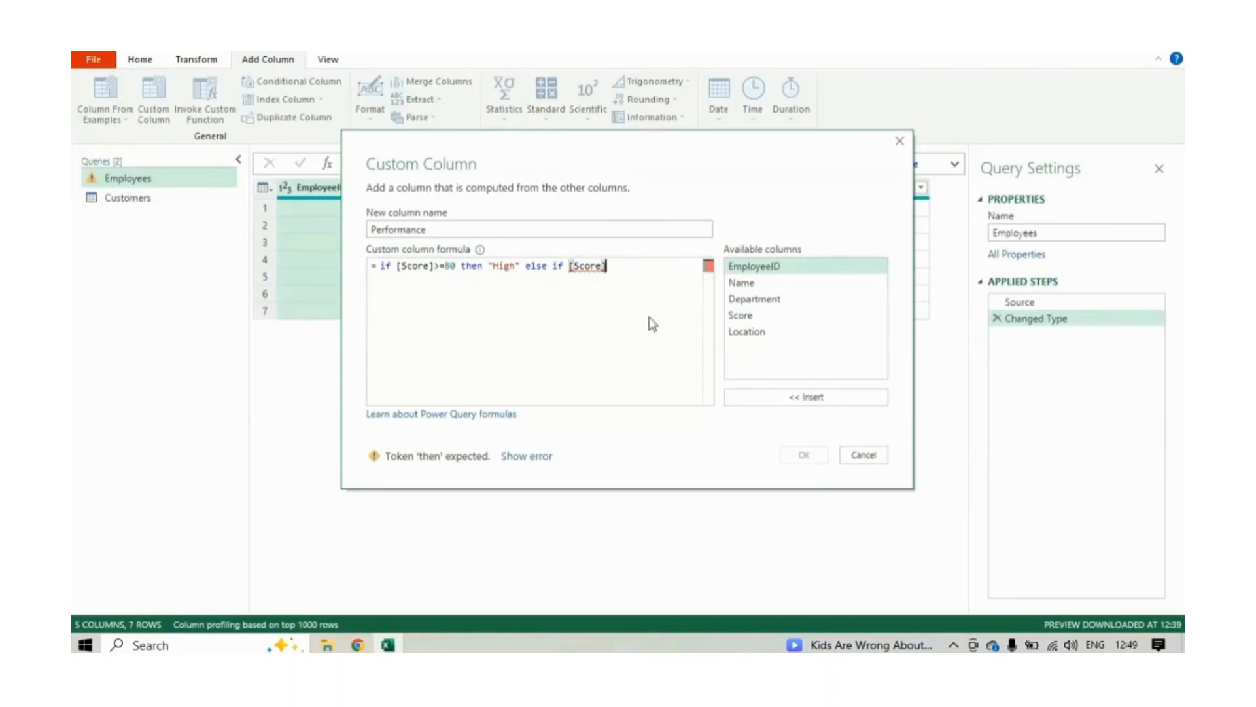
text(<=)
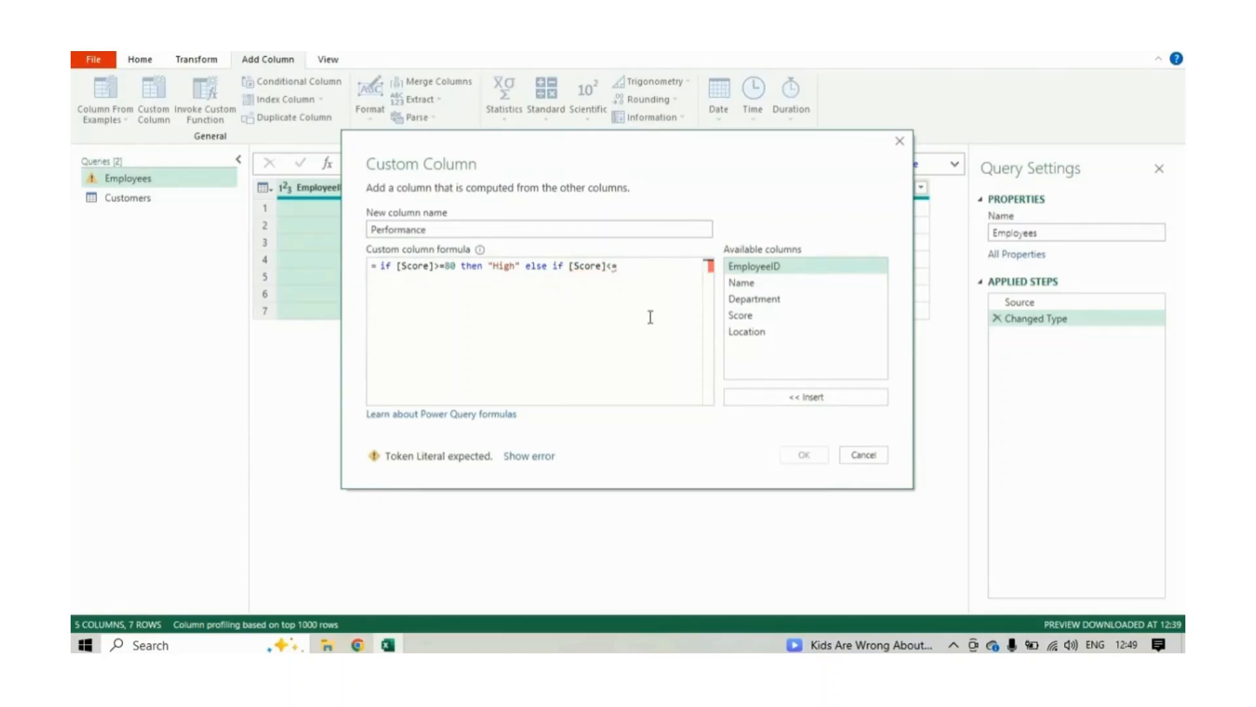
text(60 the)
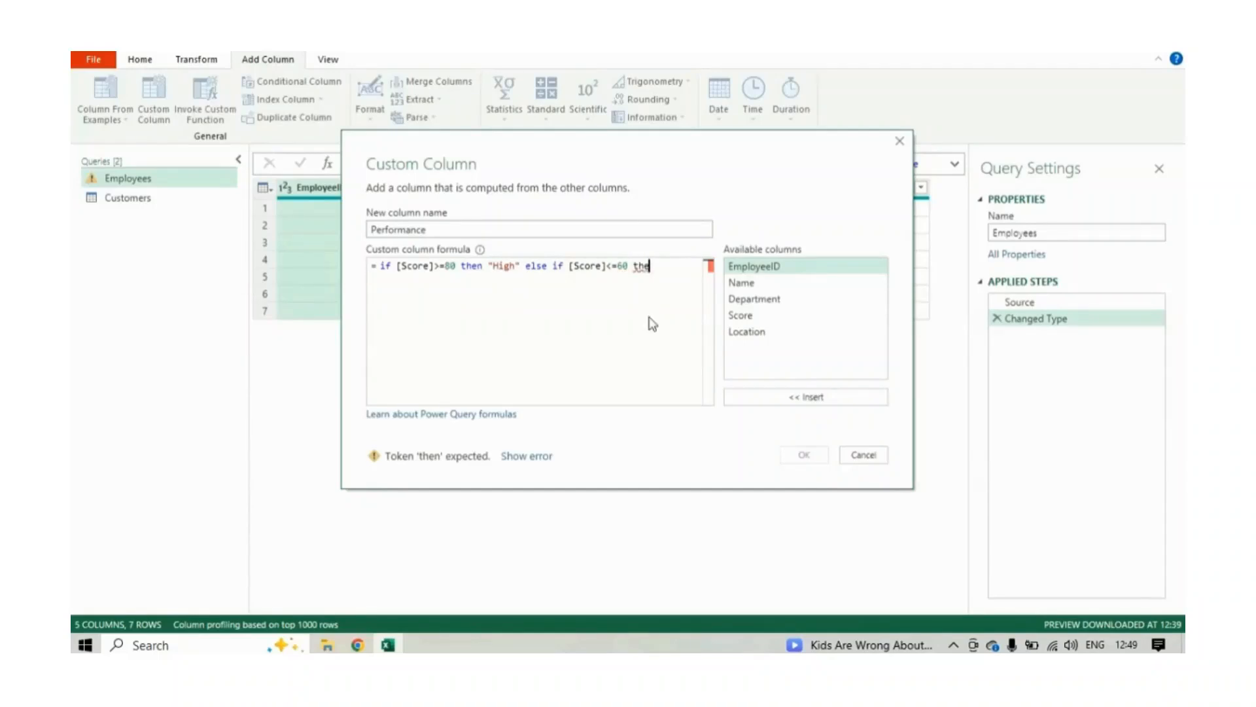
text(n "")
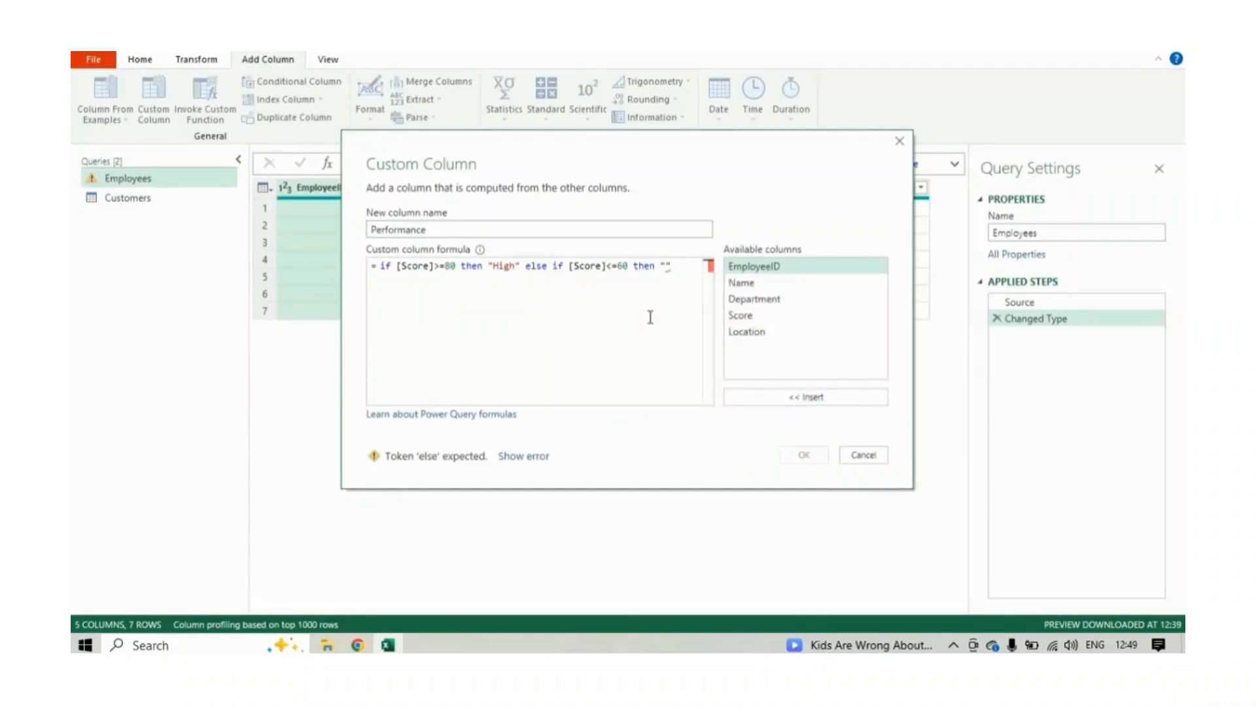
text(Medium" )
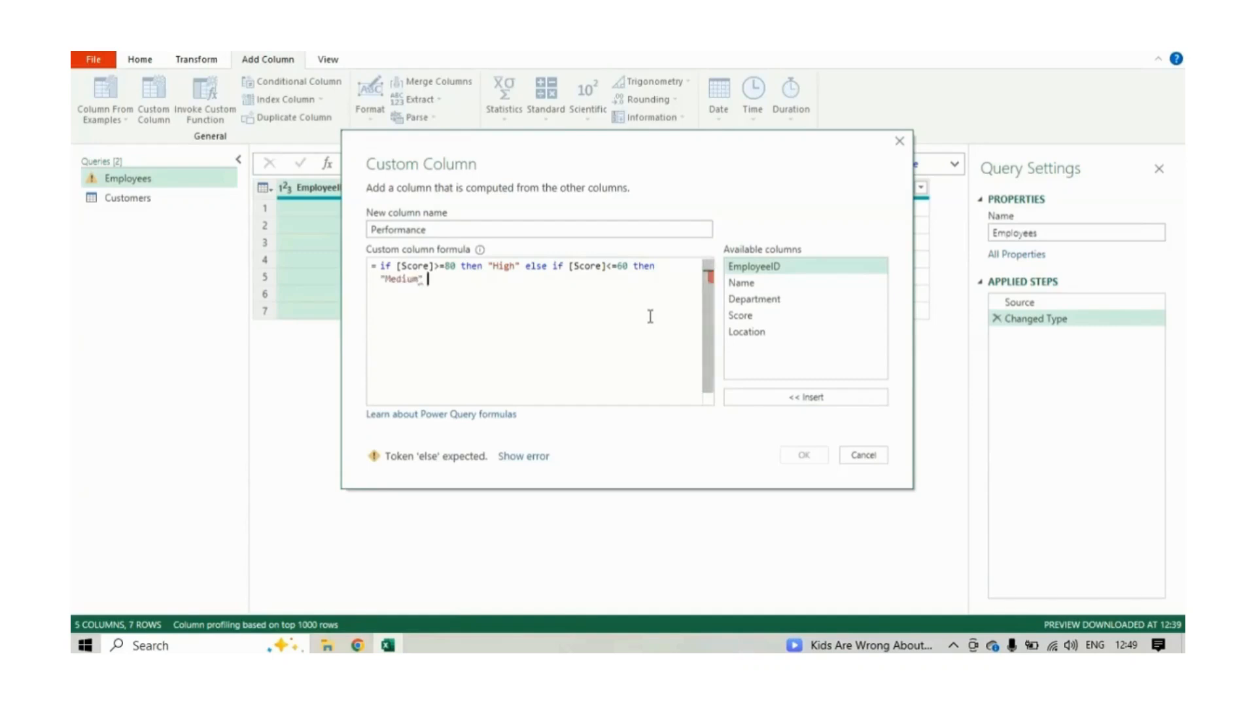
Complete the formula with else "Low" and add the Performance column to the query
text(and)
key(BackSpace)
key(BackSpace)
key(BackSpace)
text(else )
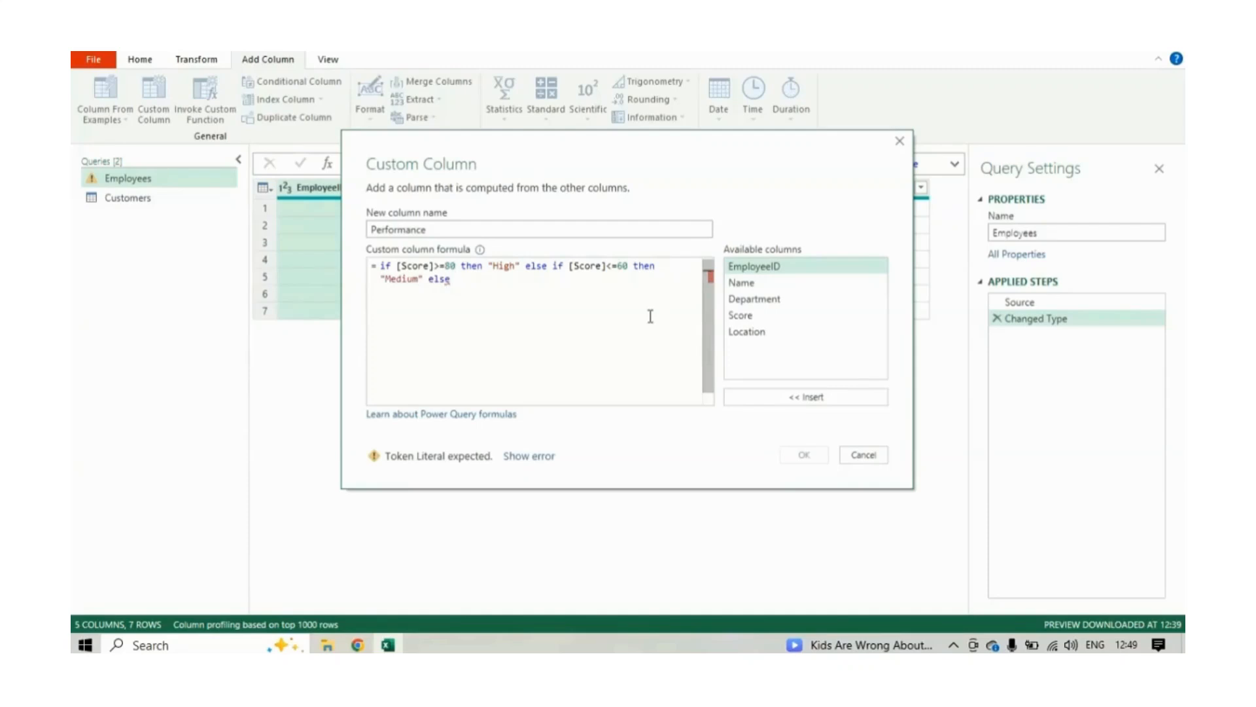
text("Low")
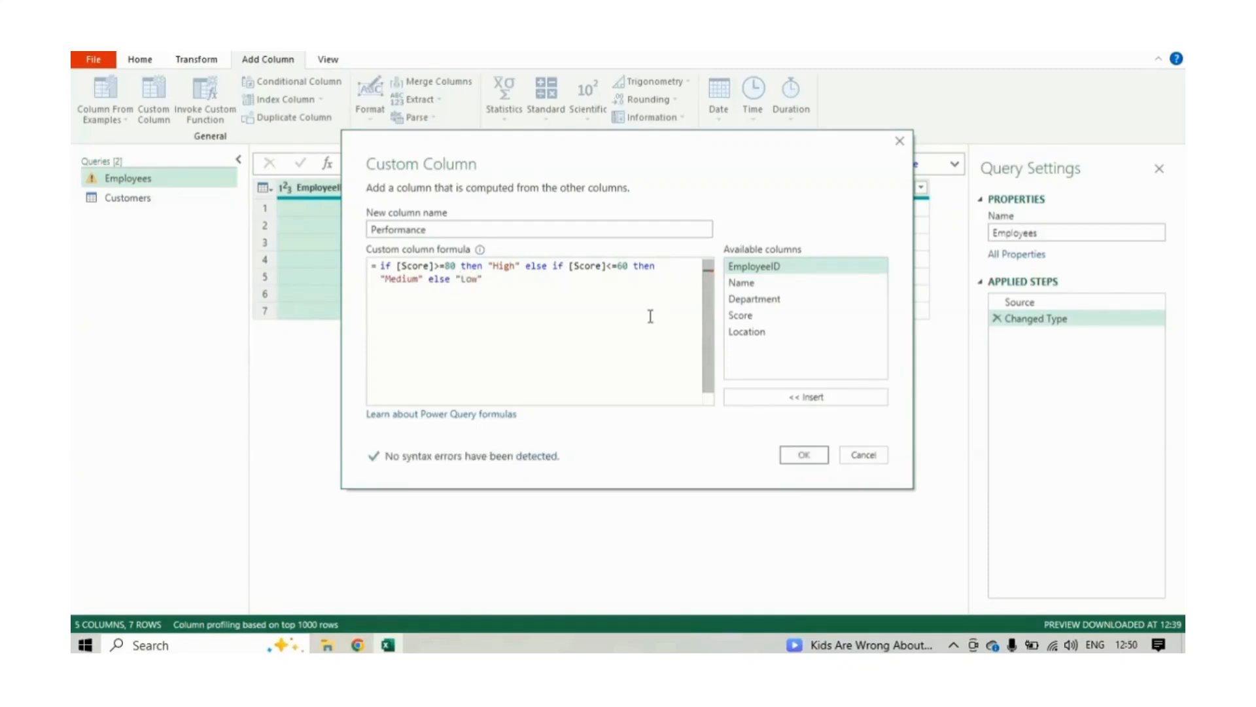
click(810, 456)
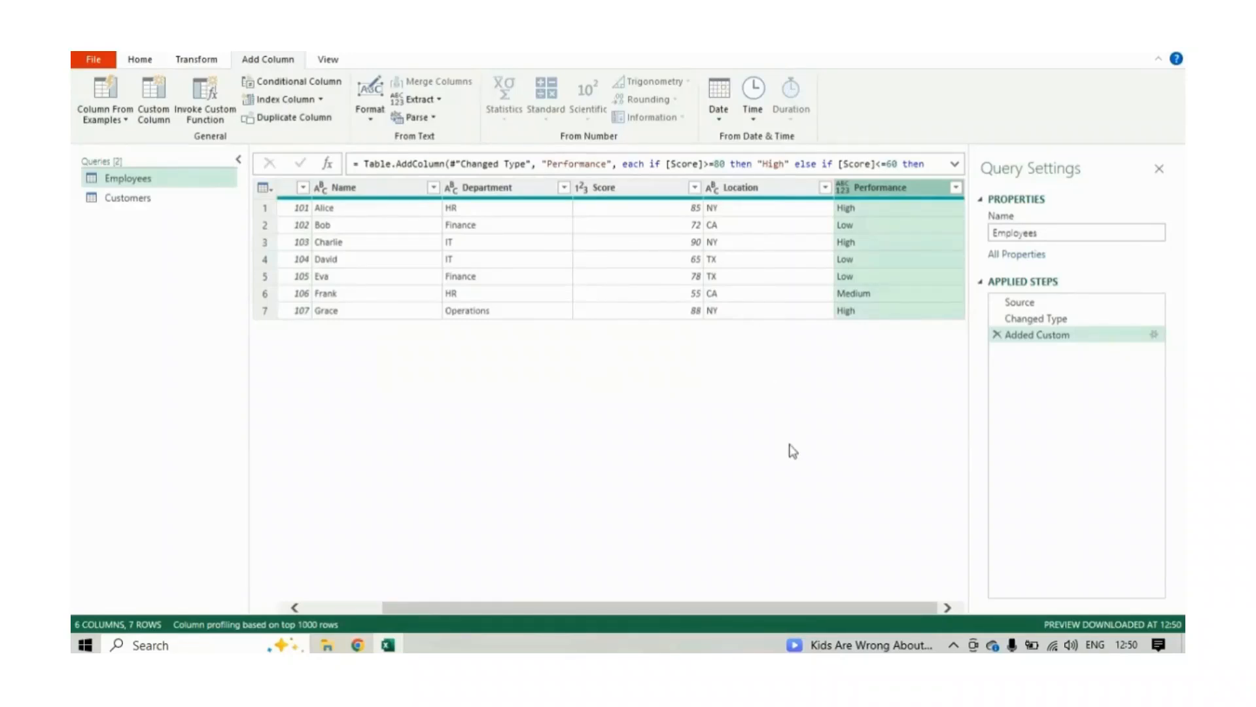
Change the Performance column's Else If operator to "is greater than or equal to" and review the complete formula
drag(488, 609, 622, 607)
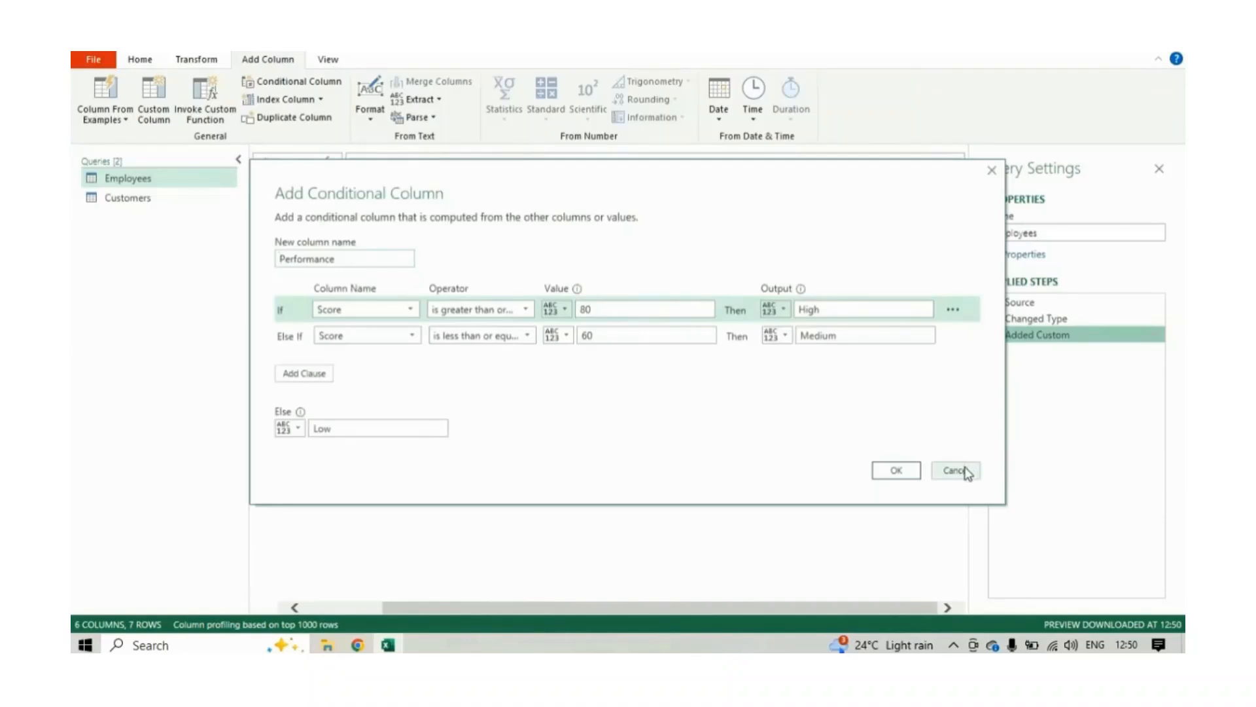
drag(567, 168, 566, 141)
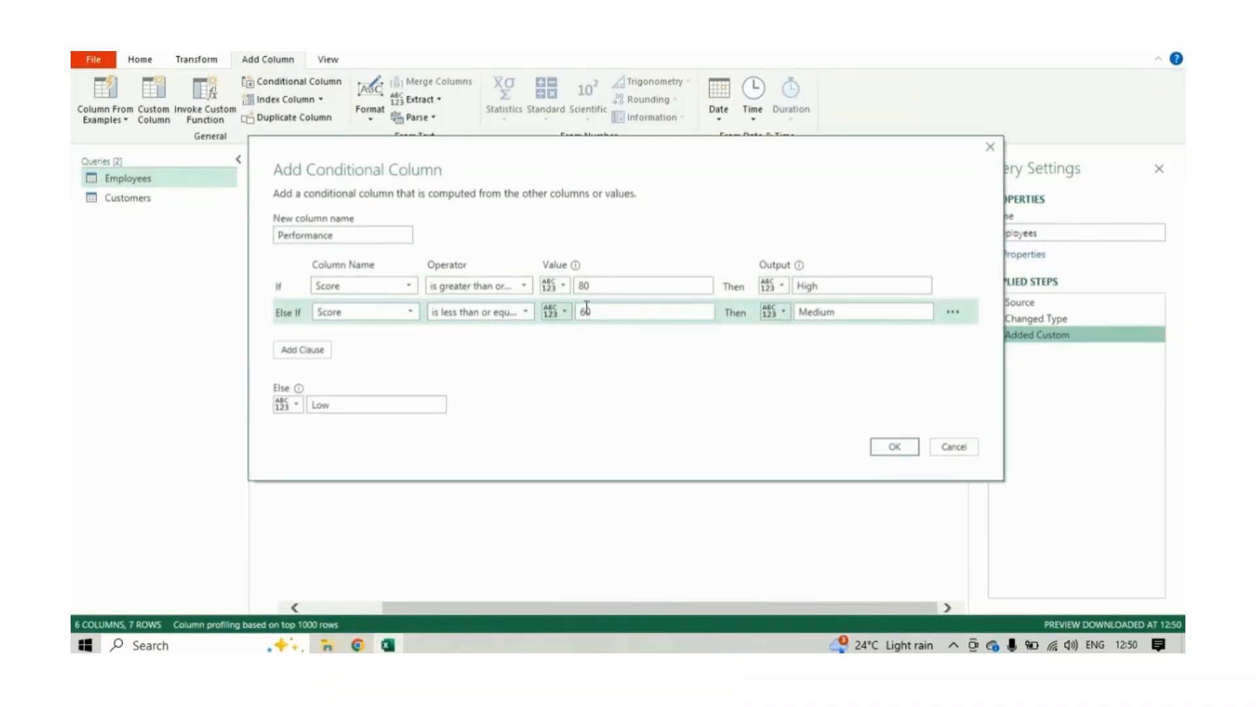
click(485, 313)
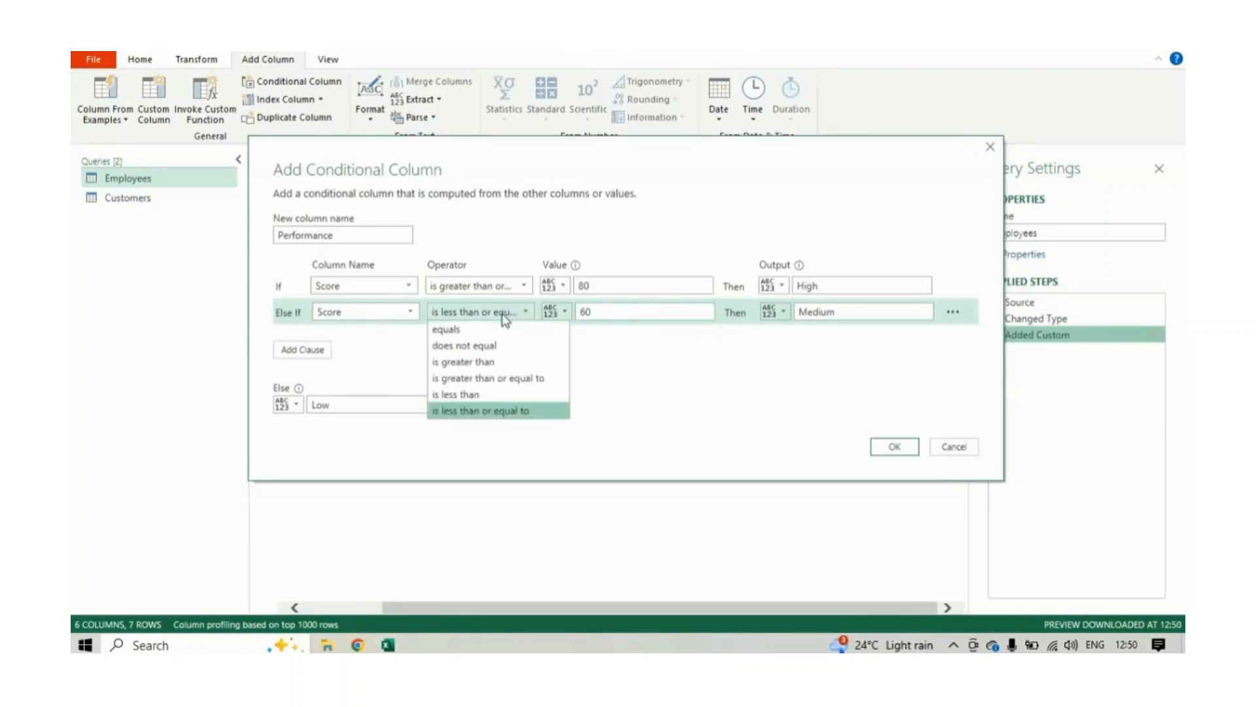
click(489, 379)
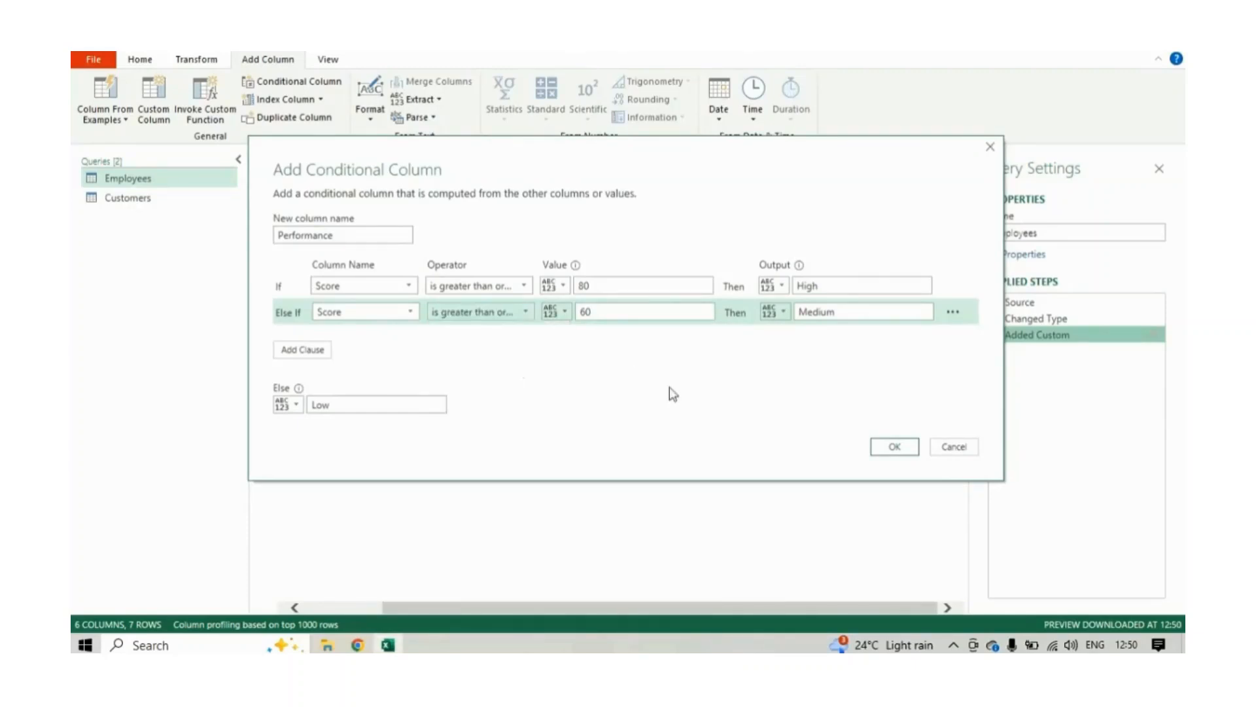
click(888, 446)
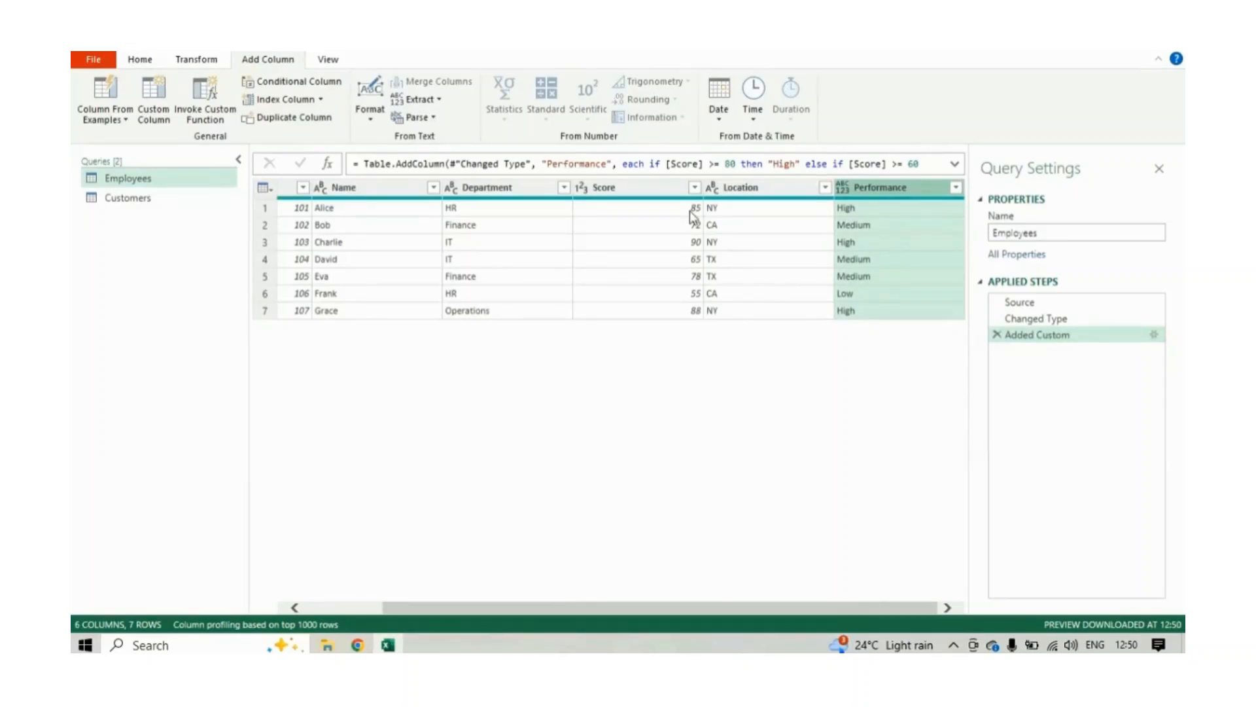
click(955, 165)
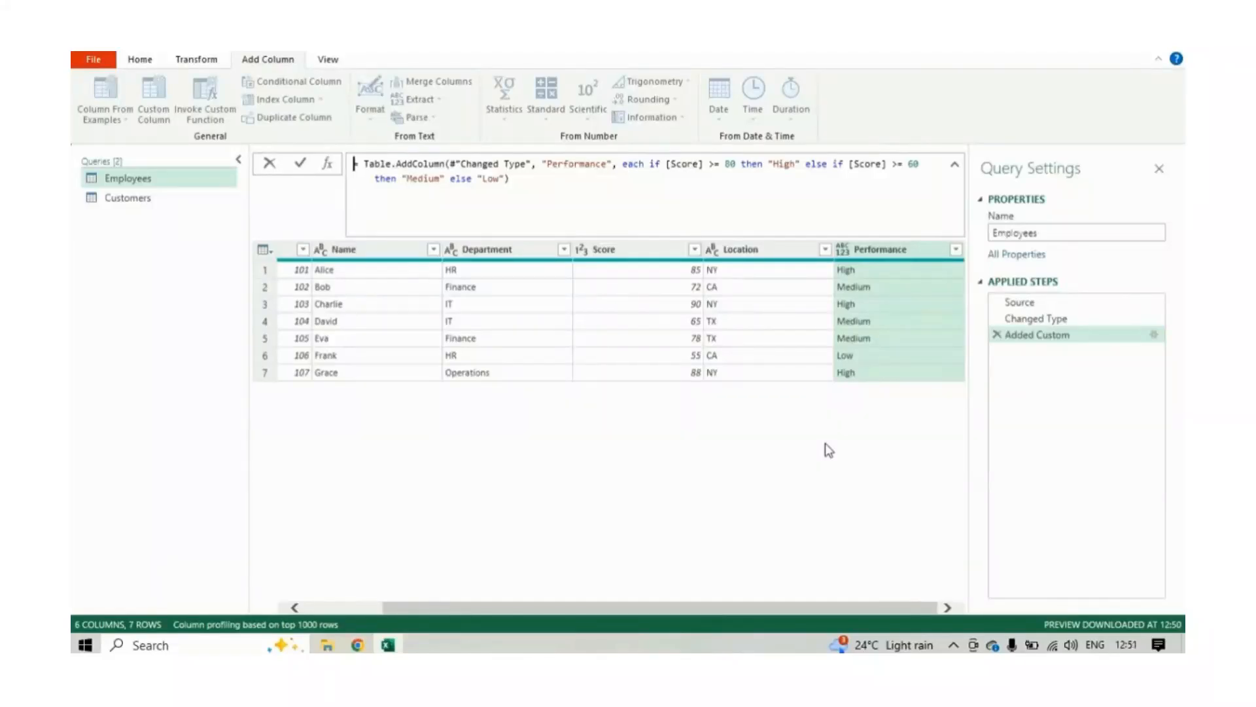
click(957, 169)
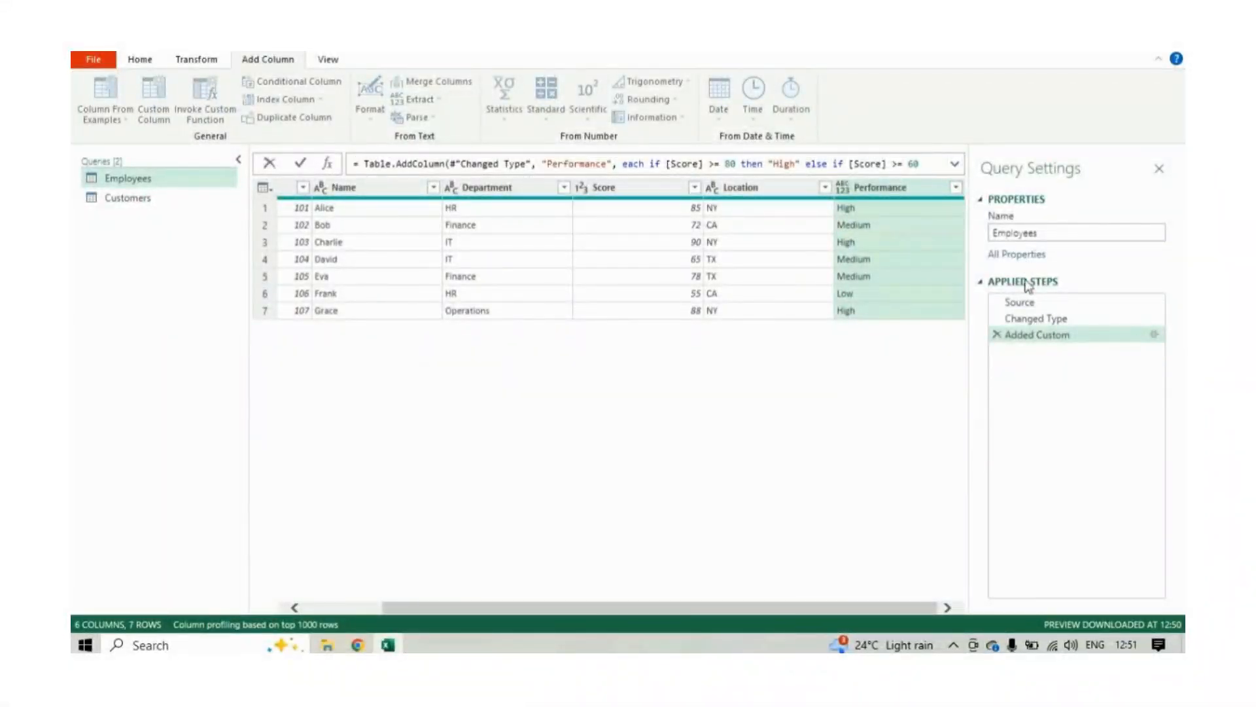
Reopen the Performance column's condition settings, review both clauses and the Else output, and close them
click(1063, 338)
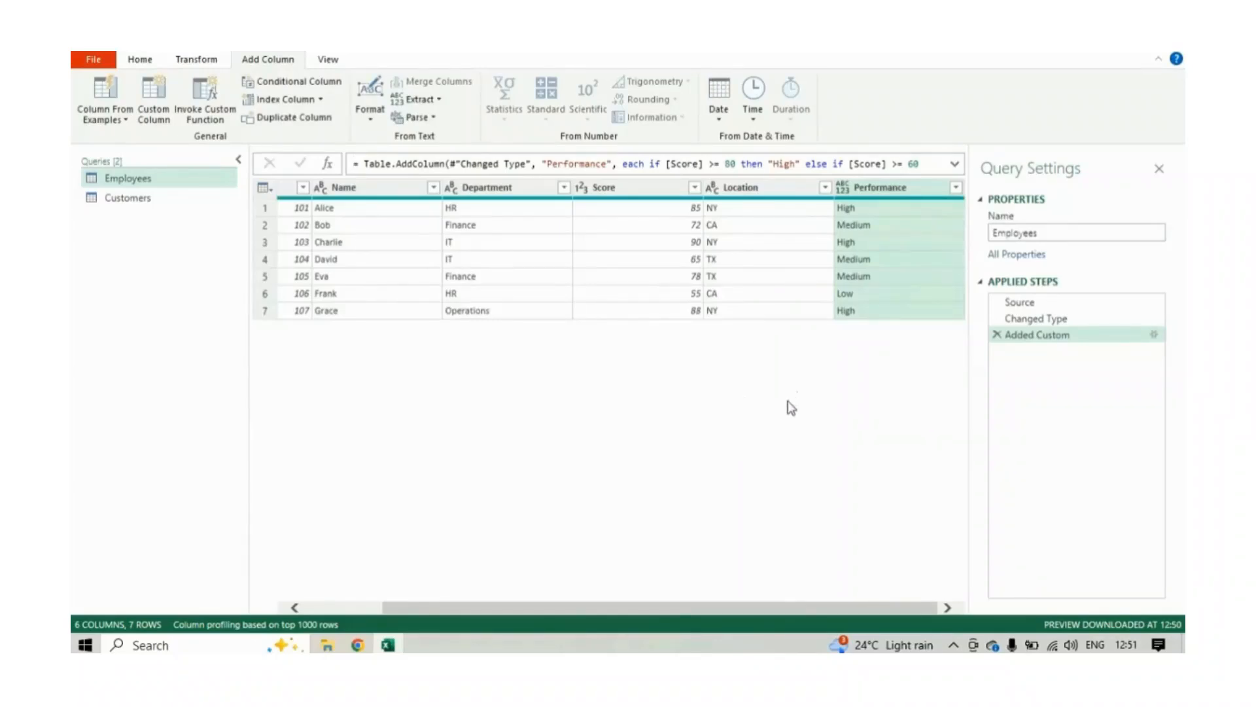
click(1154, 336)
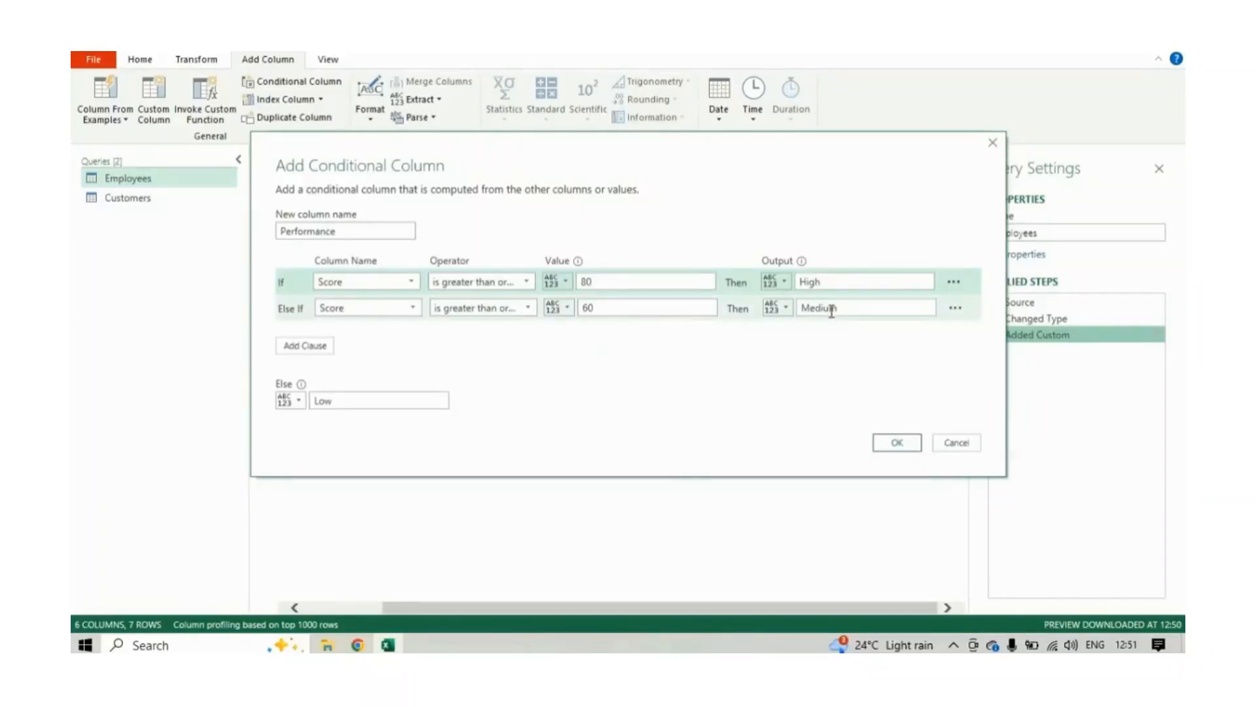
click(904, 444)
Rename the Added Custom applied step of the Employees query to "Add performance Column"
right_click(1045, 335)
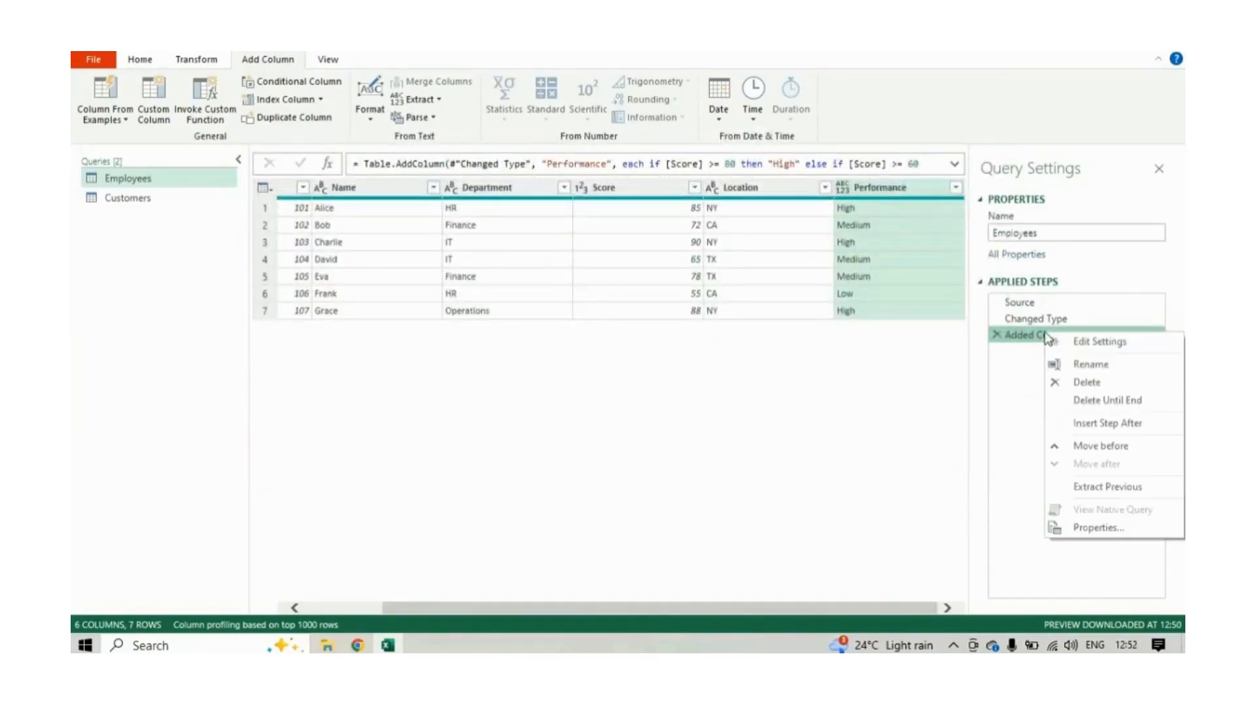
click(1096, 367)
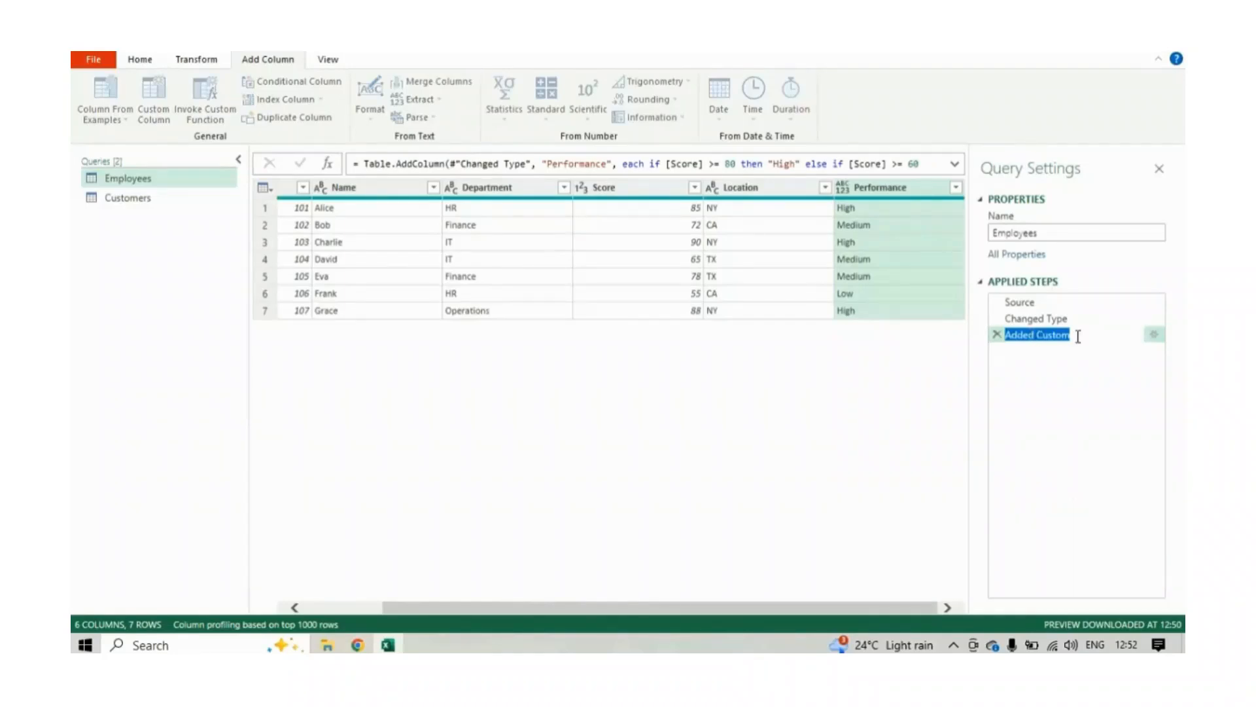
click(1079, 336)
key(BackSpace)
key(BackSpace)
key(BackSpace)
key(BackSpace)
key(BackSpace)
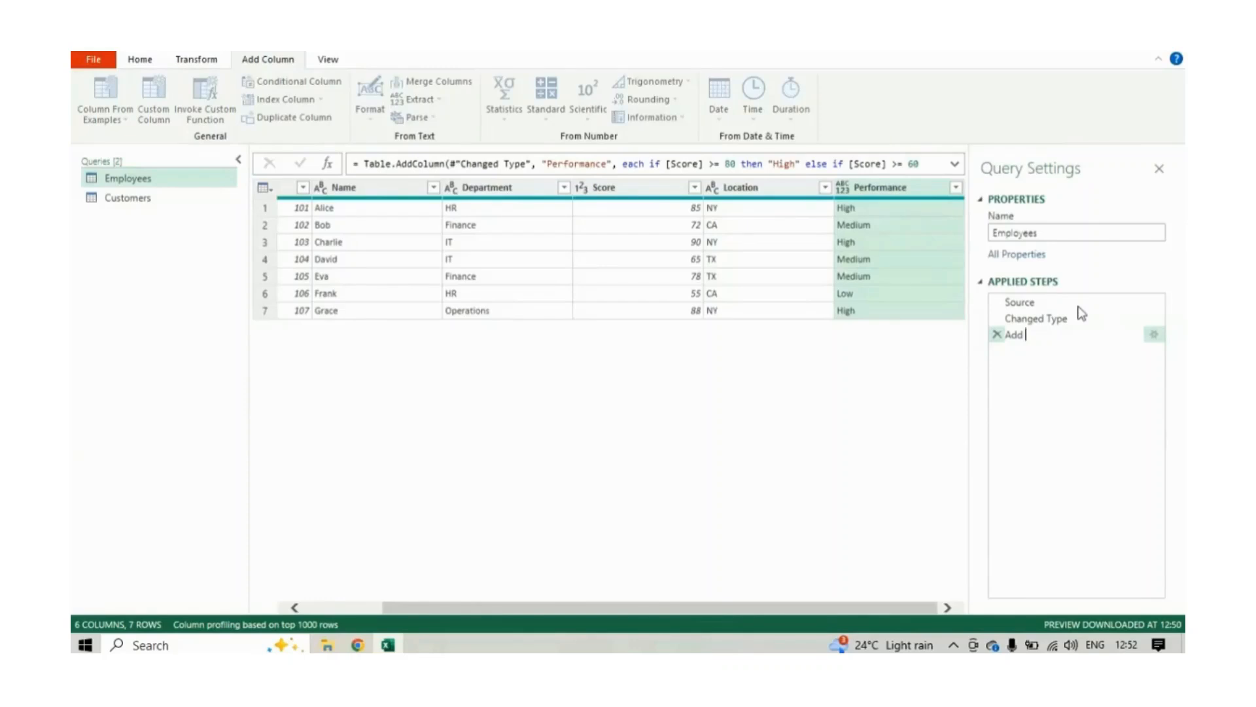
text(performance Column)
key(Return)
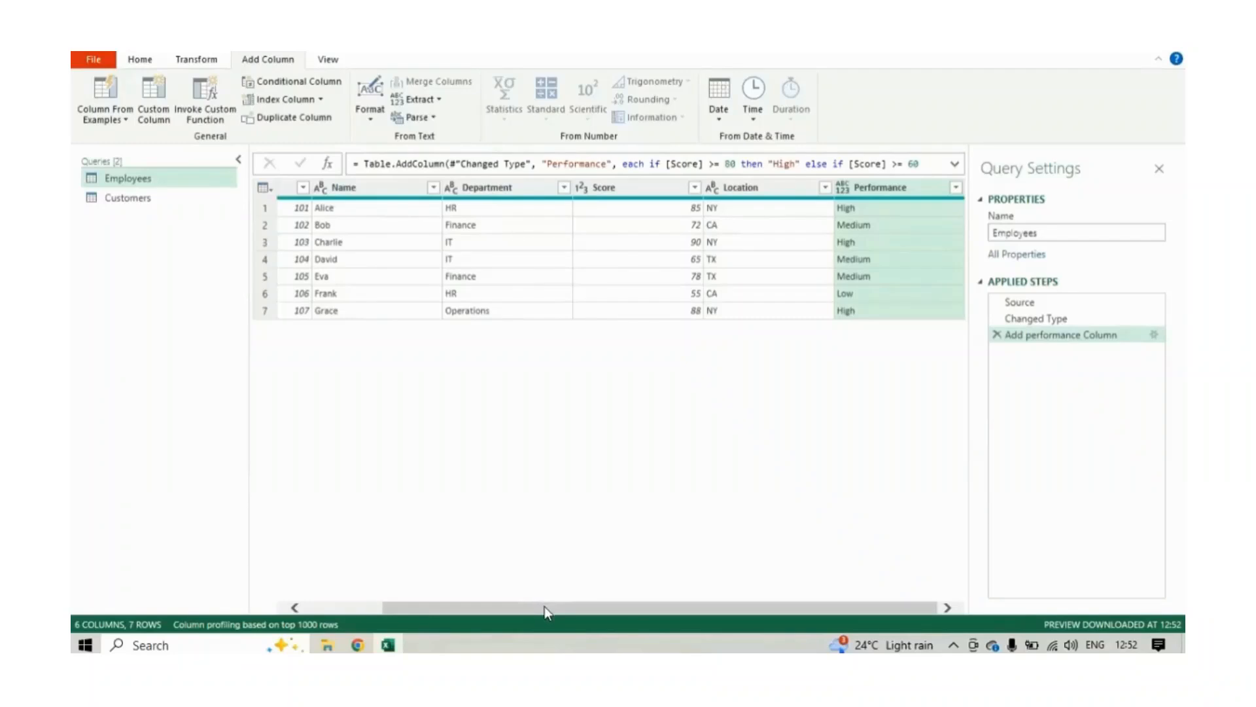
drag(614, 602, 173, 576)
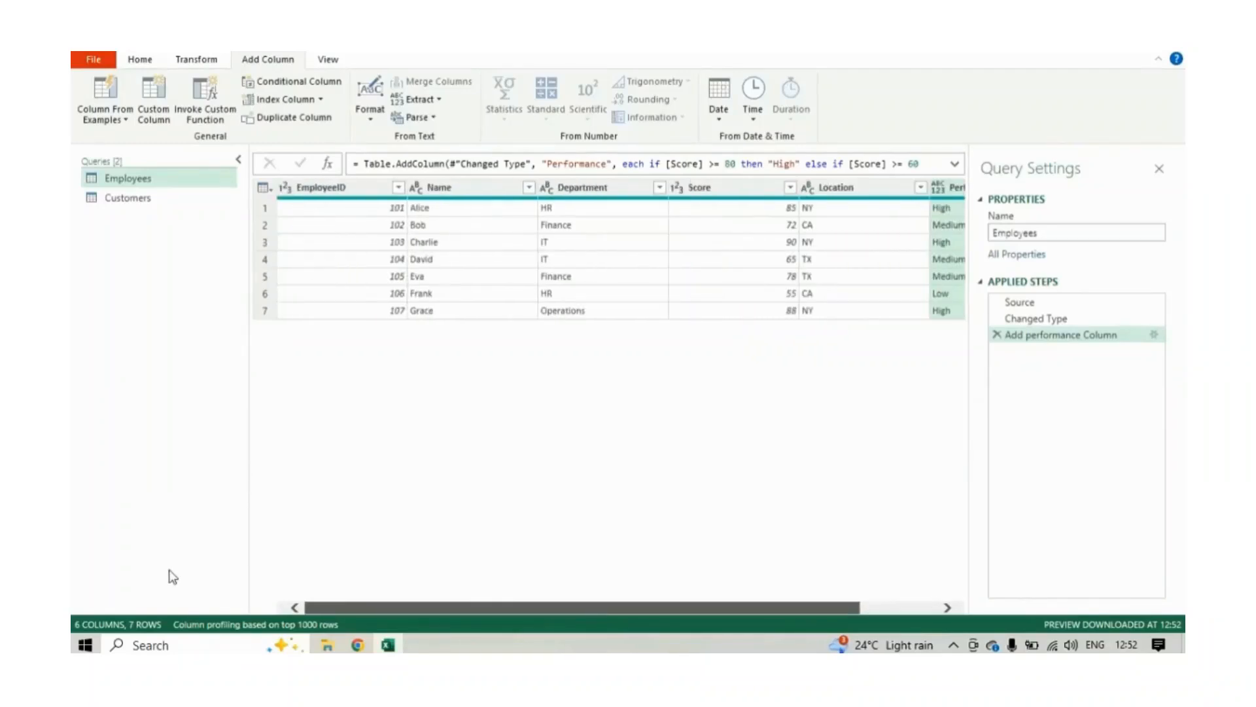
click(333, 189)
click(466, 190)
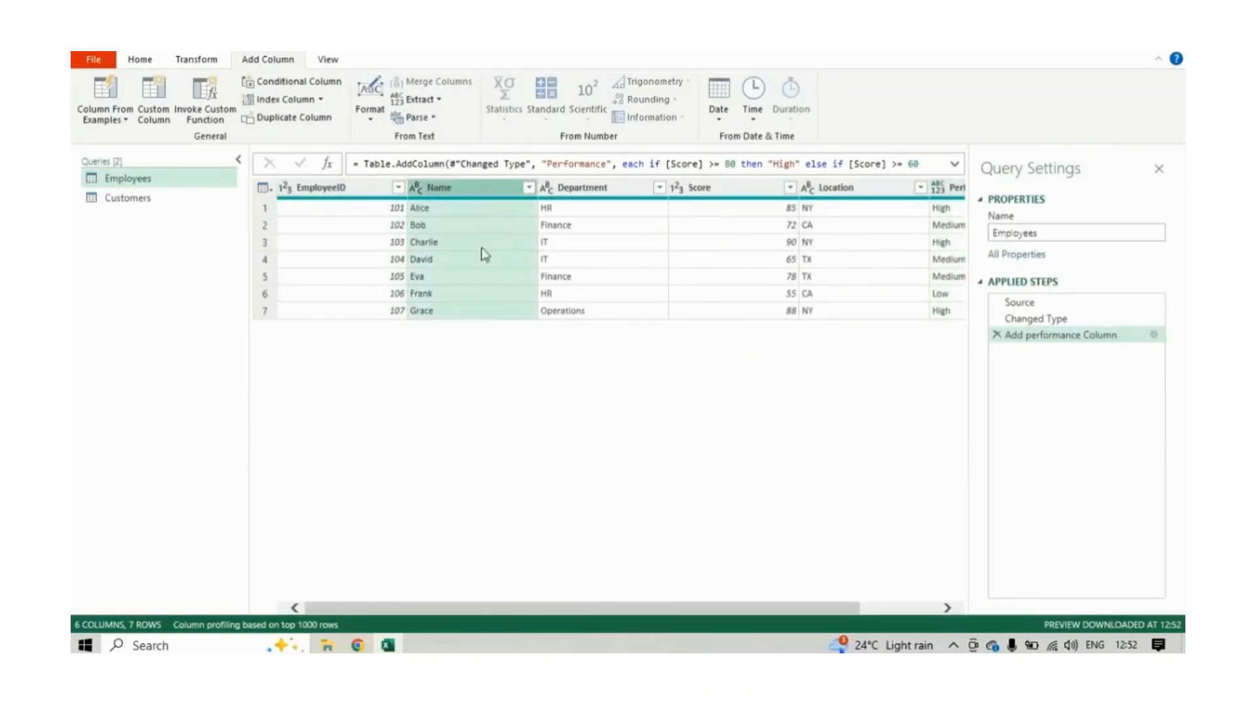
click(339, 192)
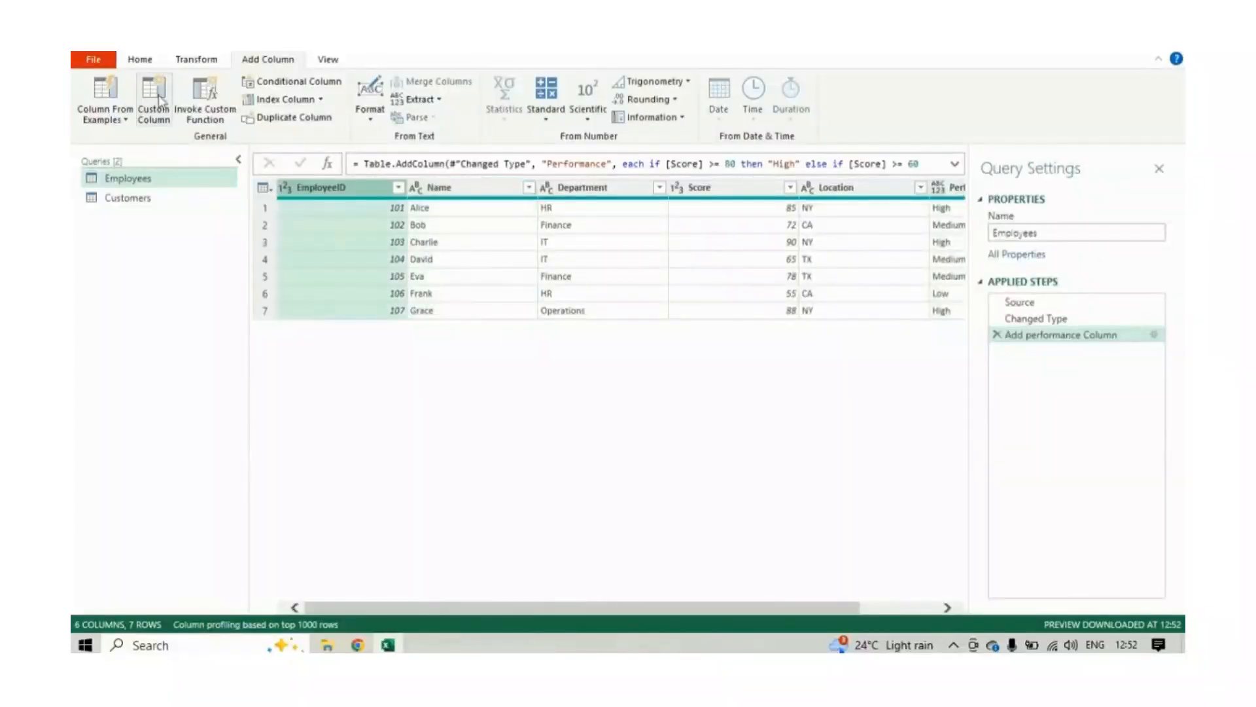
click(182, 62)
click(140, 59)
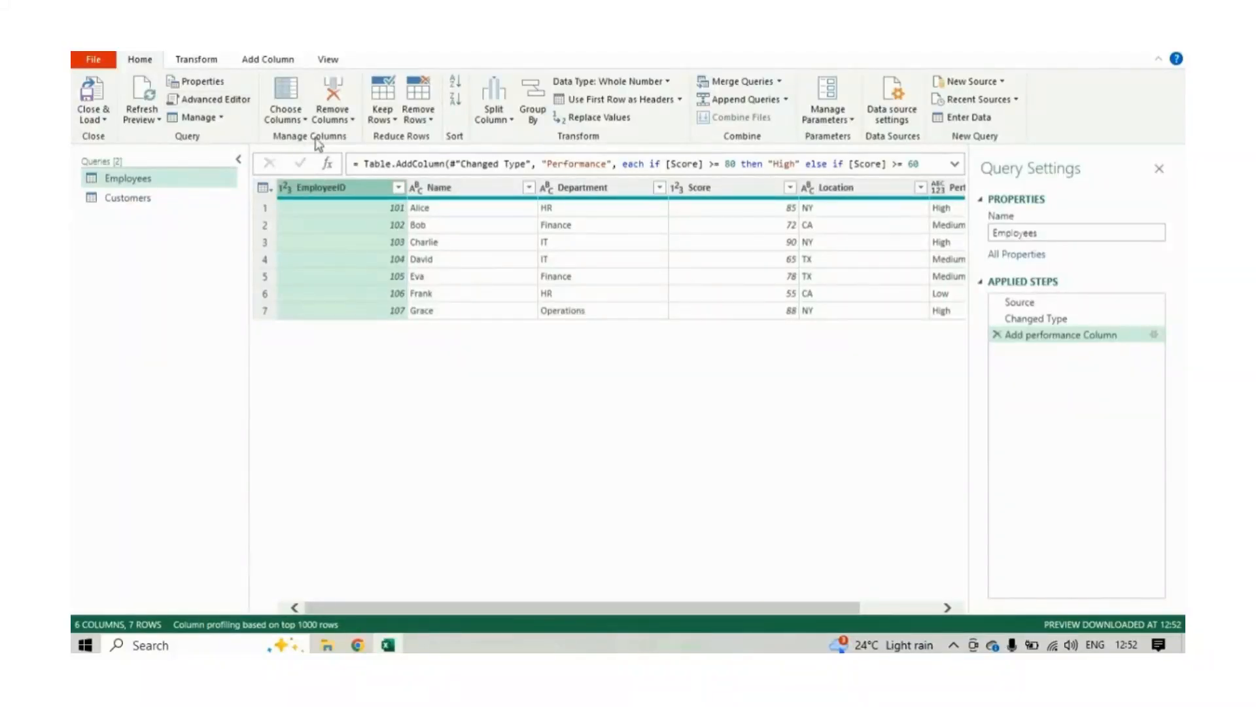
click(289, 124)
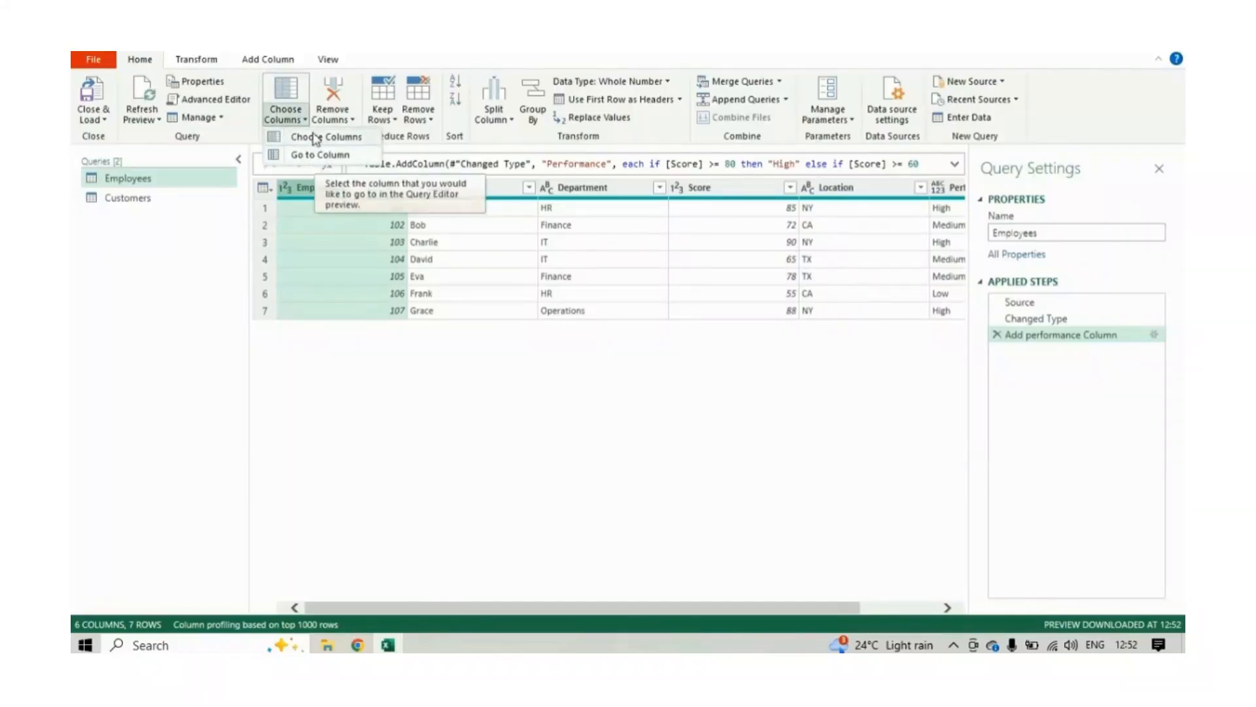
click(129, 217)
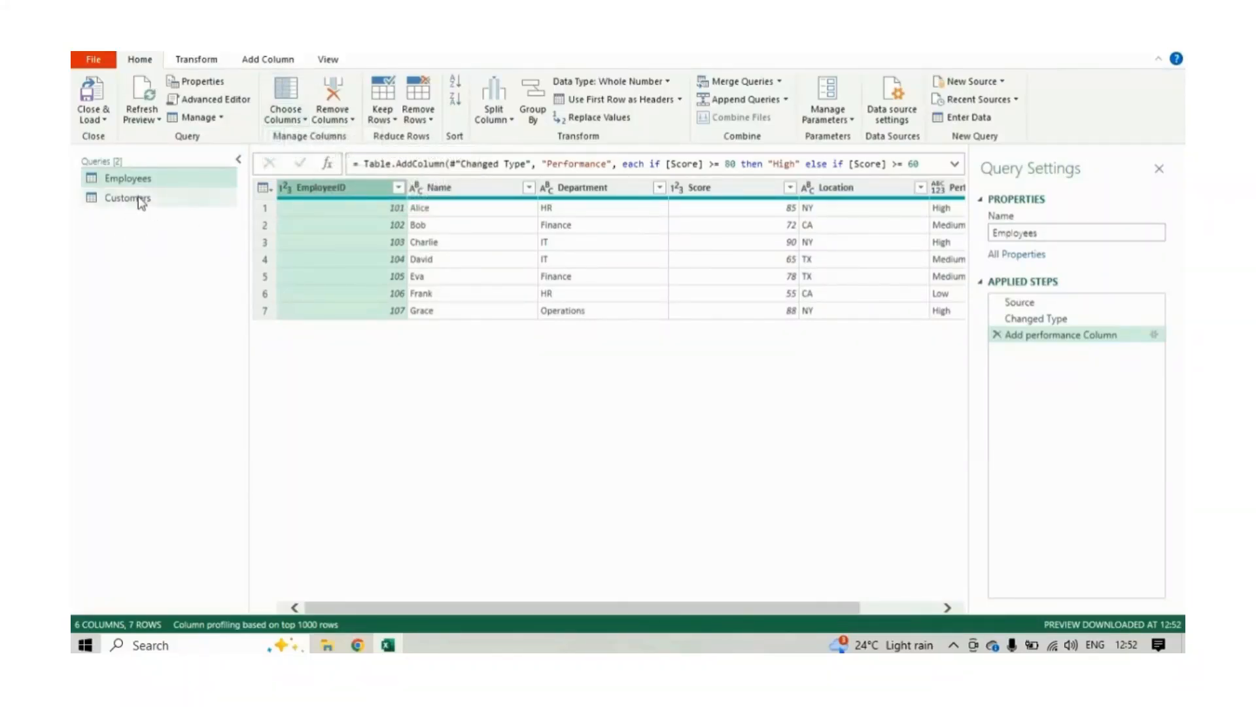
Open the Customers query and look over its columns
click(139, 197)
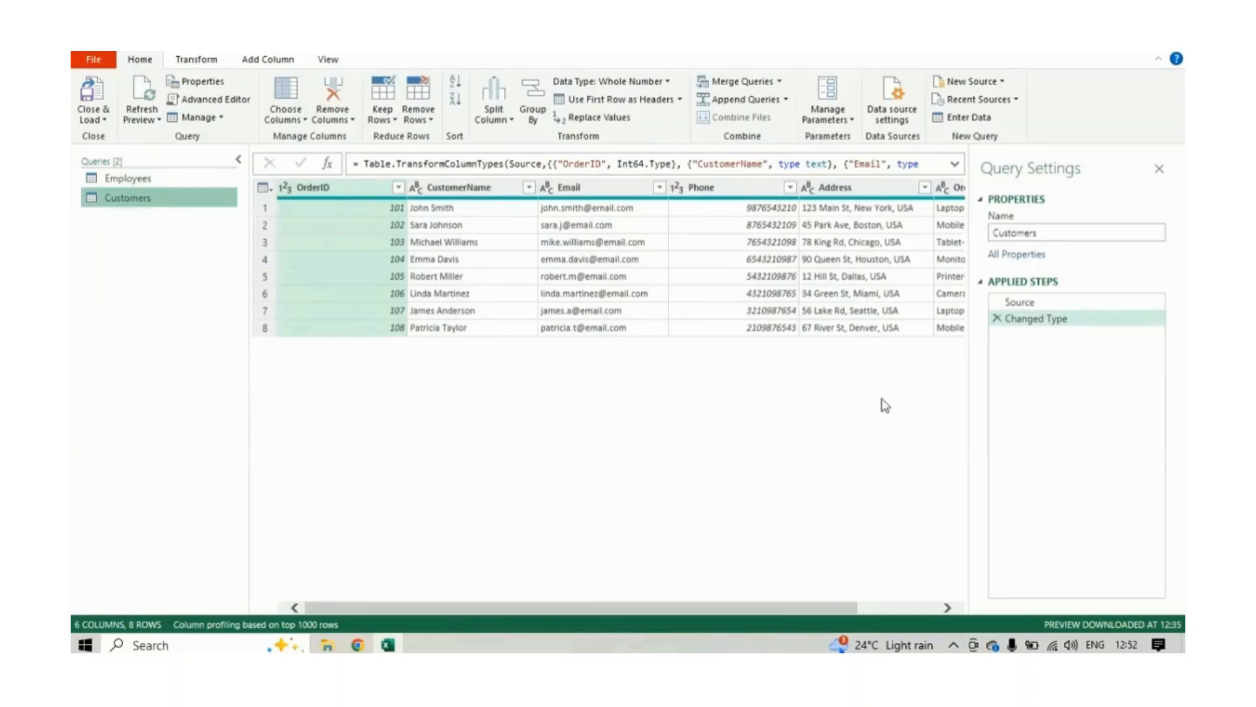
drag(828, 611, 668, 583)
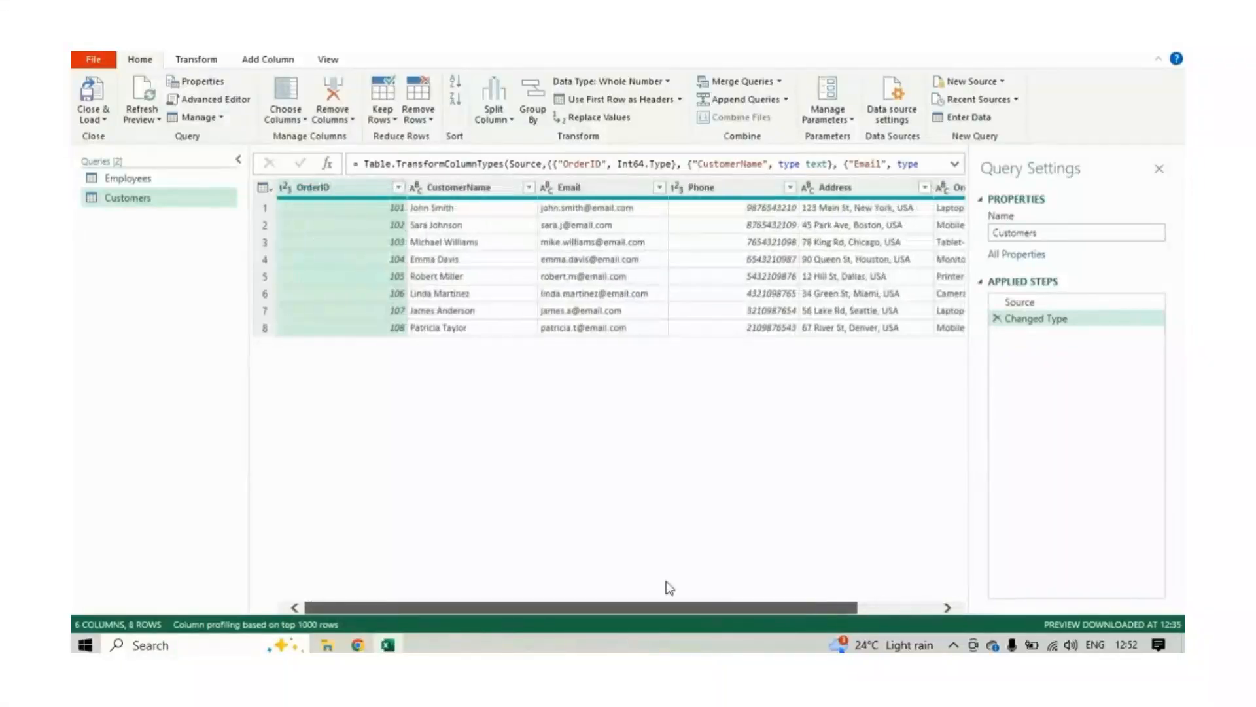
click(492, 191)
click(591, 197)
click(313, 189)
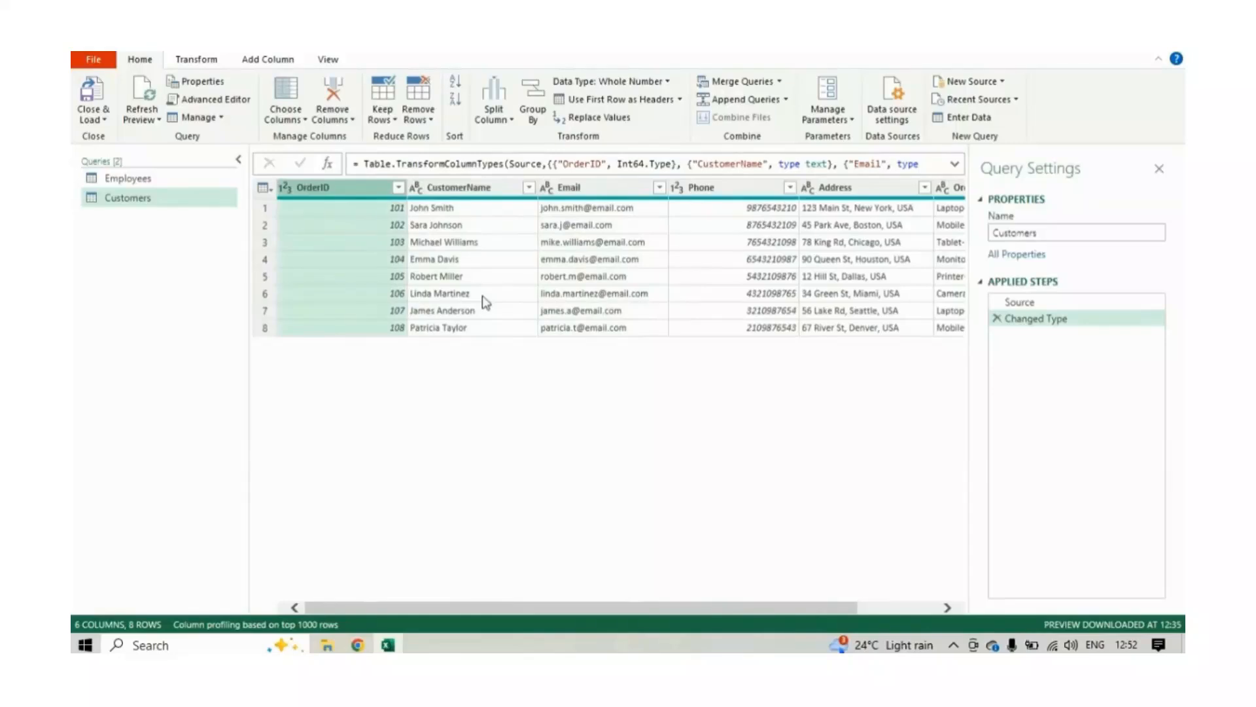
Keep only the OrderID, CustomerName, Email and Address columns in the Customers query with Choose Columns
click(284, 119)
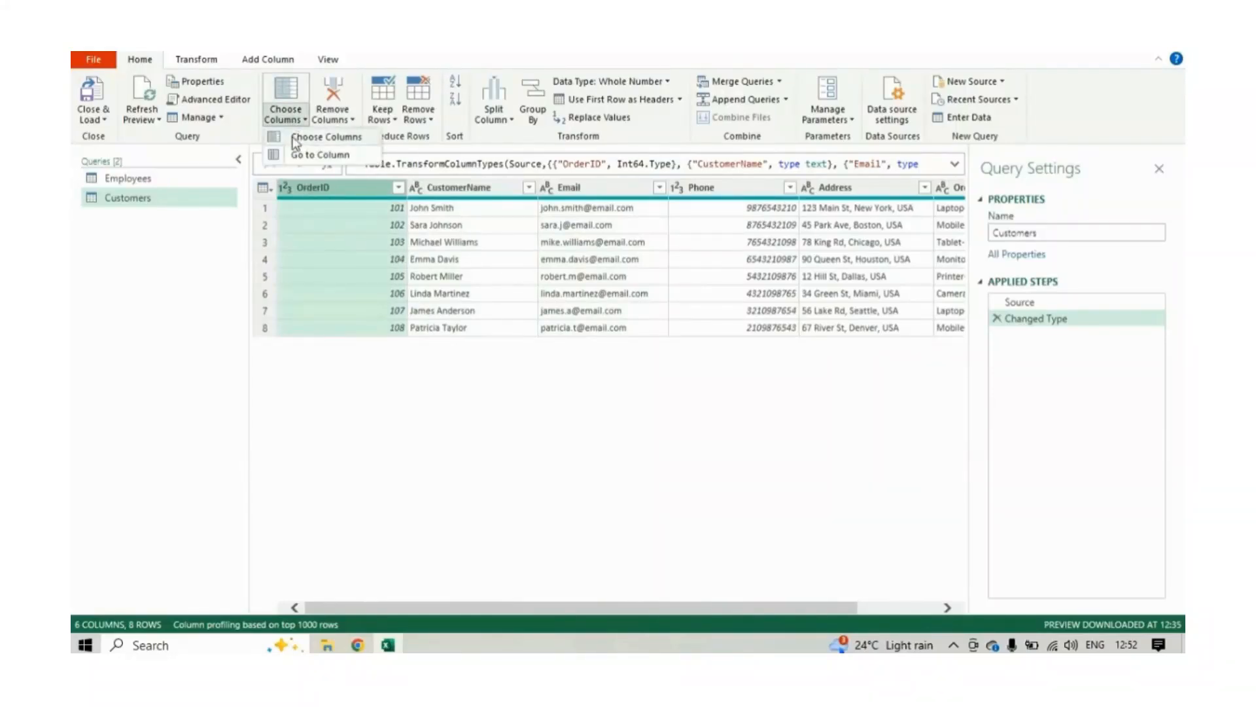
click(536, 350)
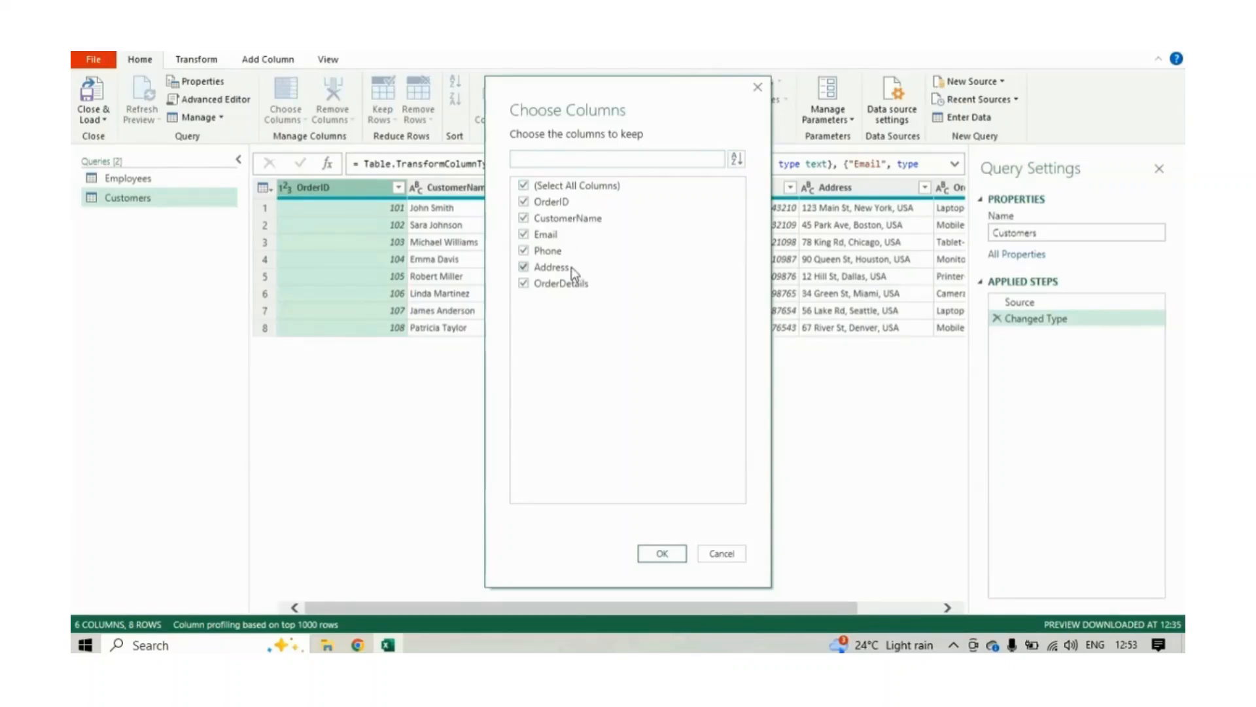
click(523, 186)
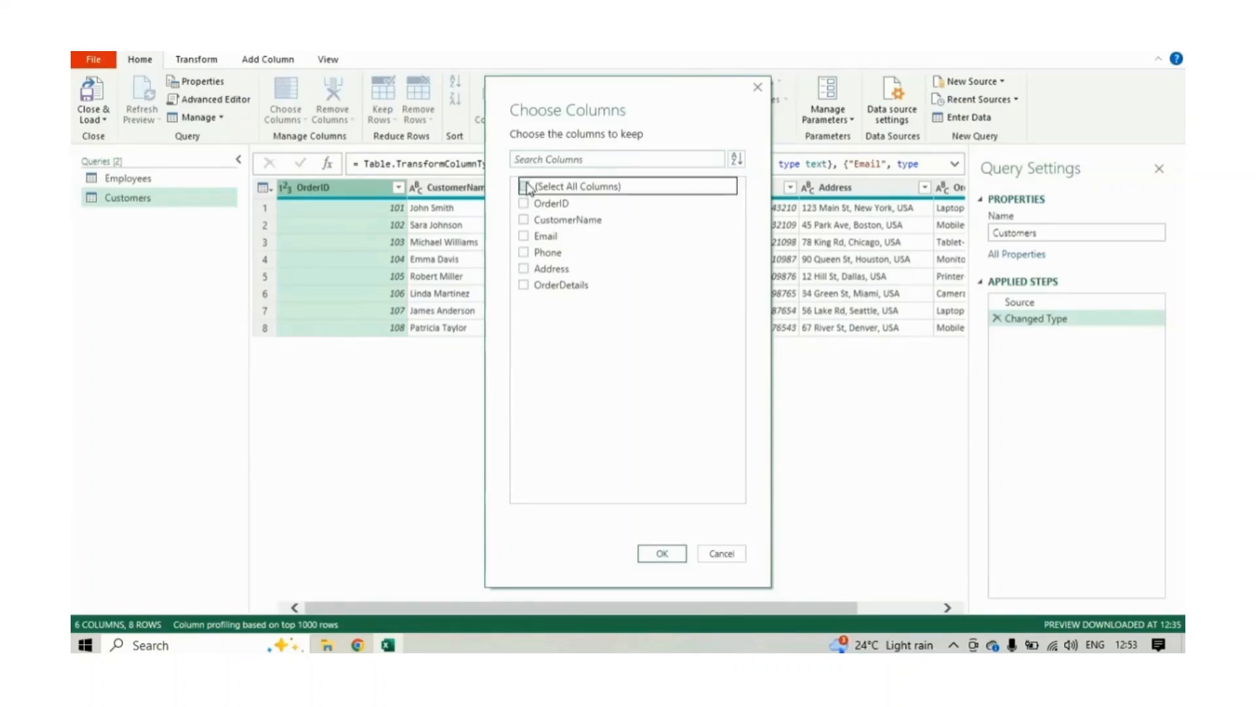
click(524, 204)
click(524, 219)
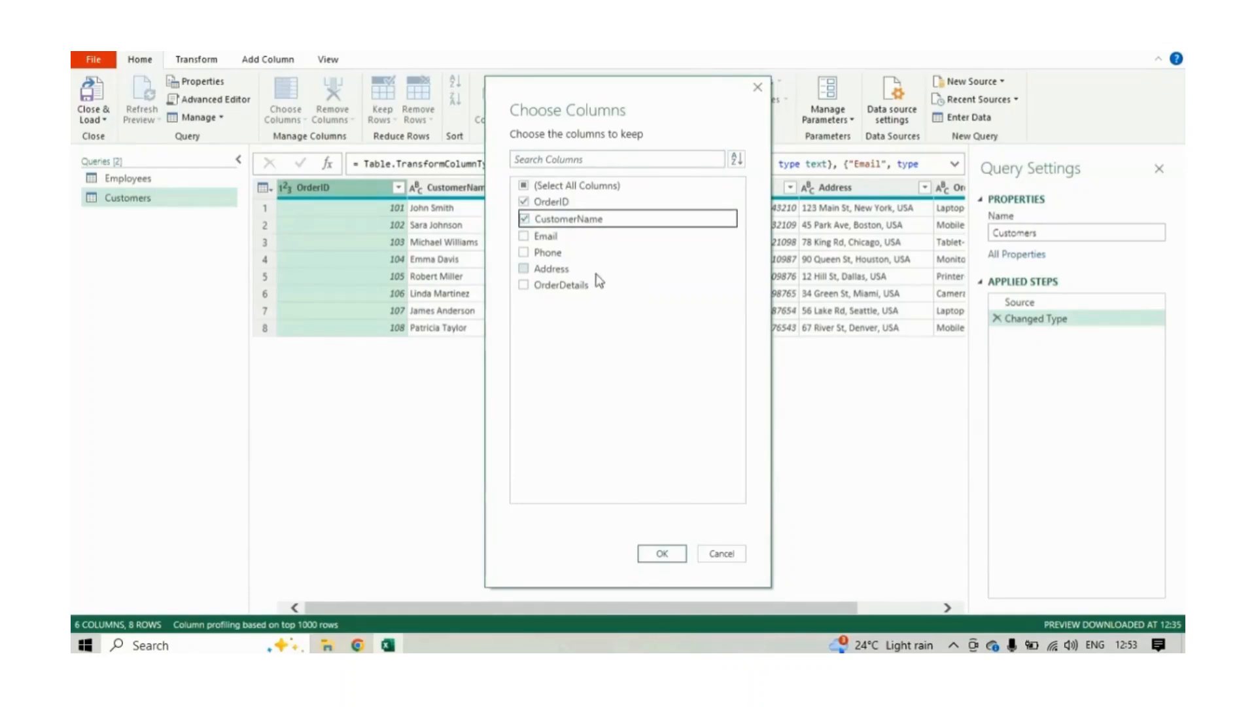
click(524, 236)
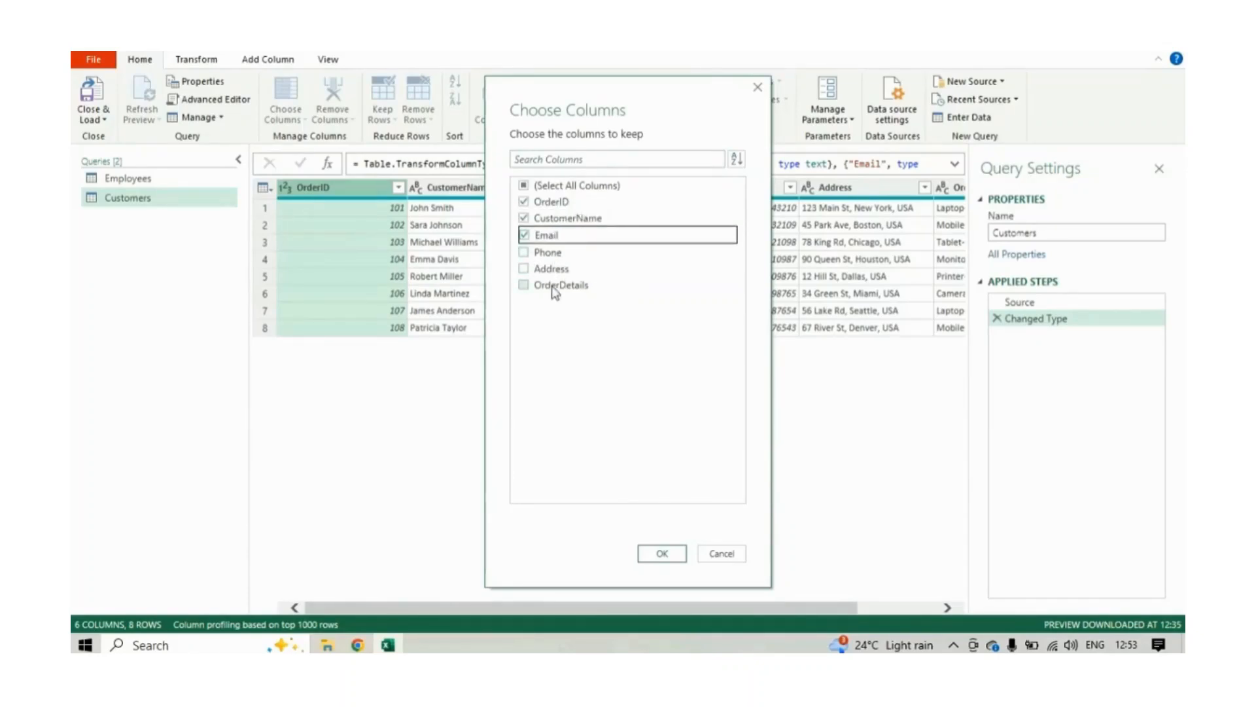
click(524, 269)
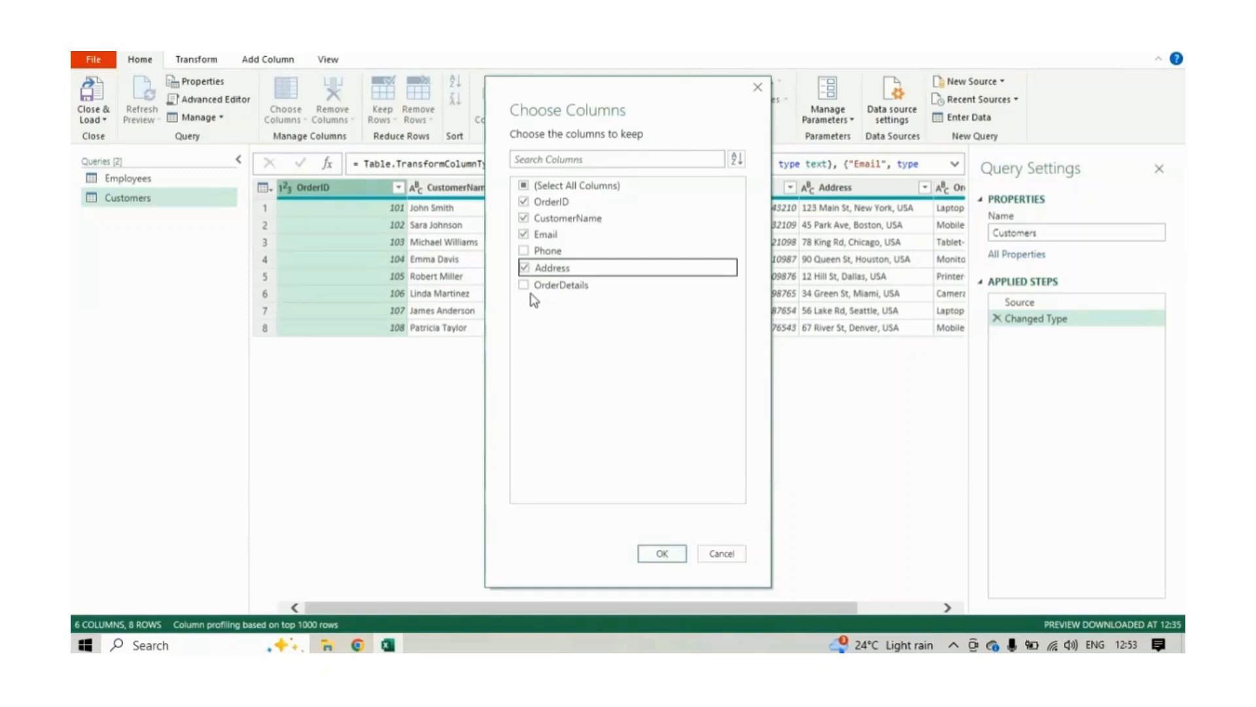
click(662, 554)
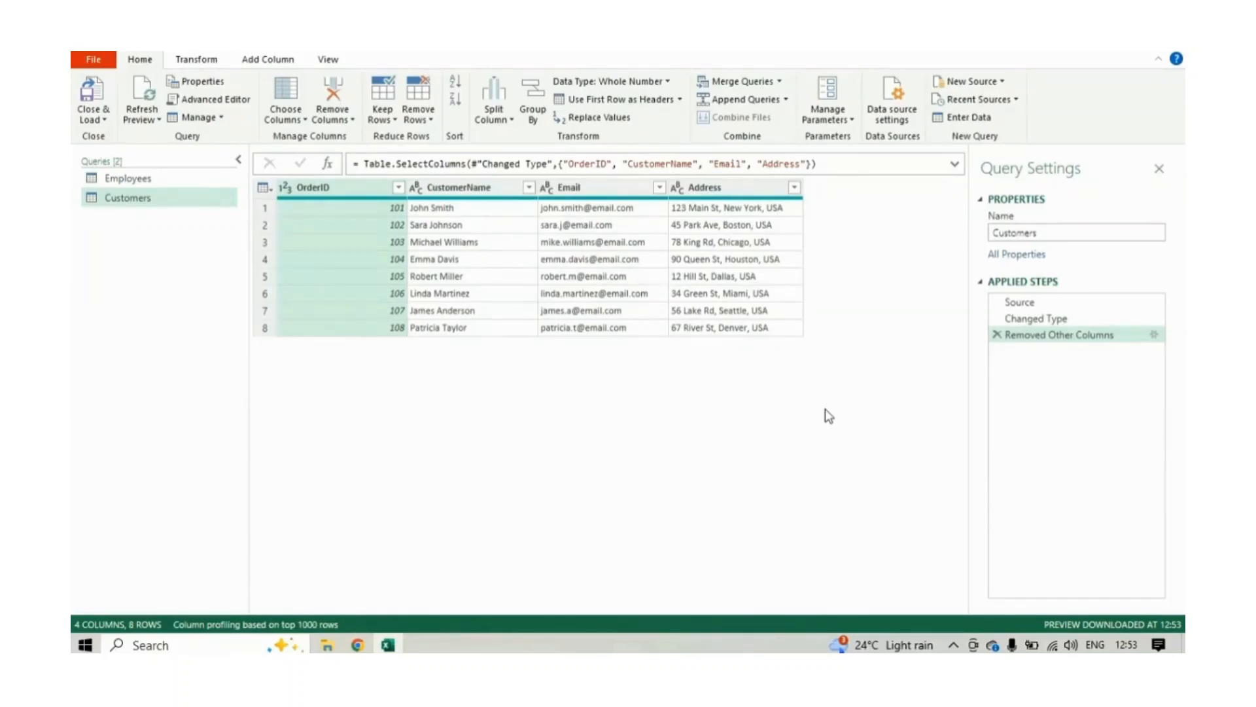
Locate the Email column of the Customers query with Go to Column and look over the neighbouring columns
click(287, 113)
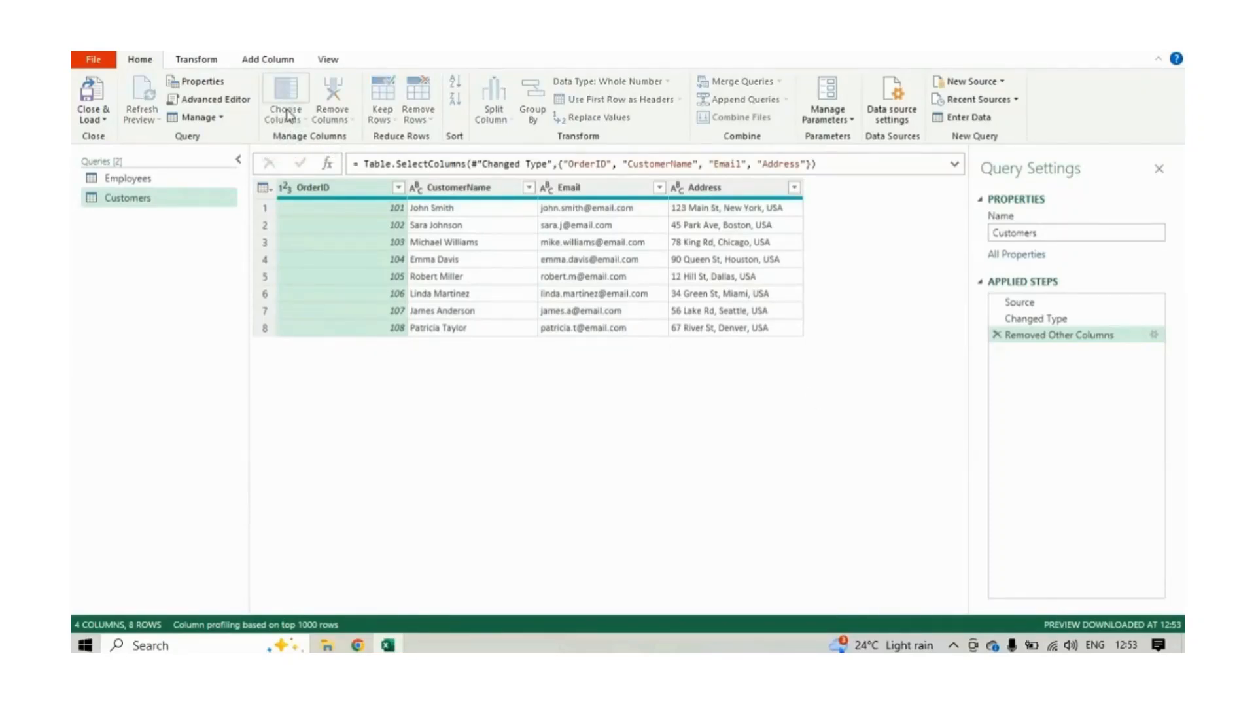
click(303, 121)
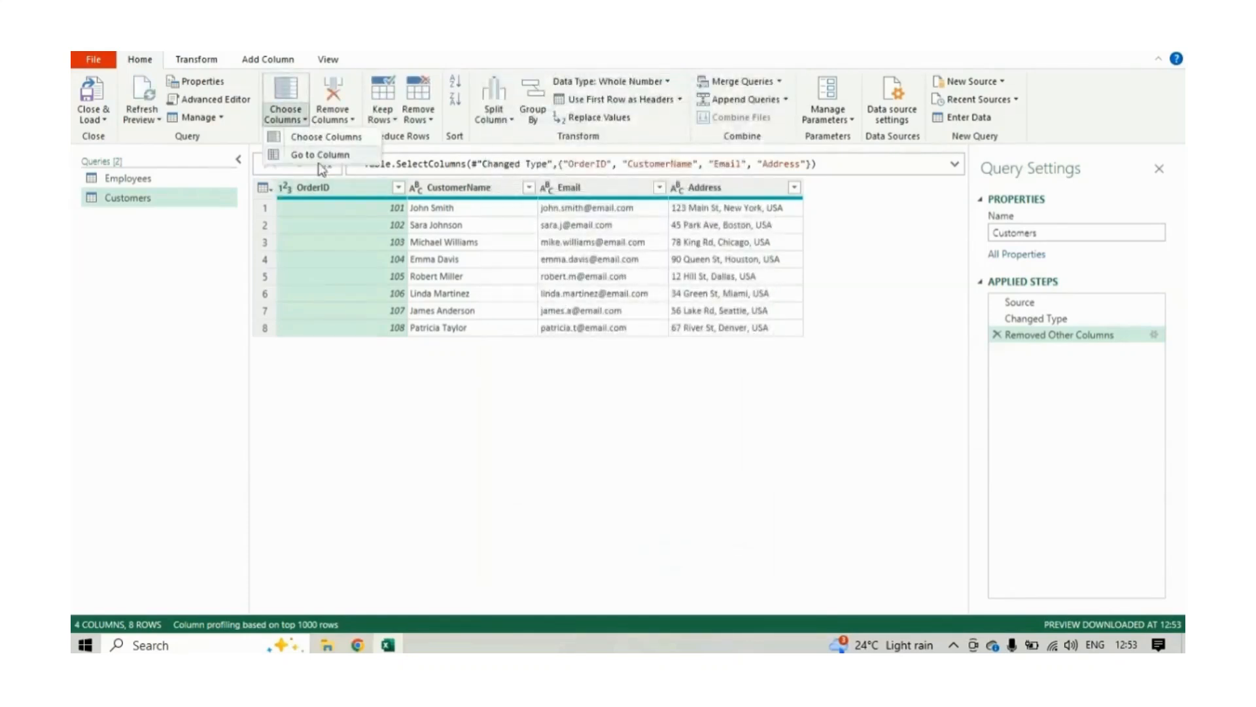
click(320, 155)
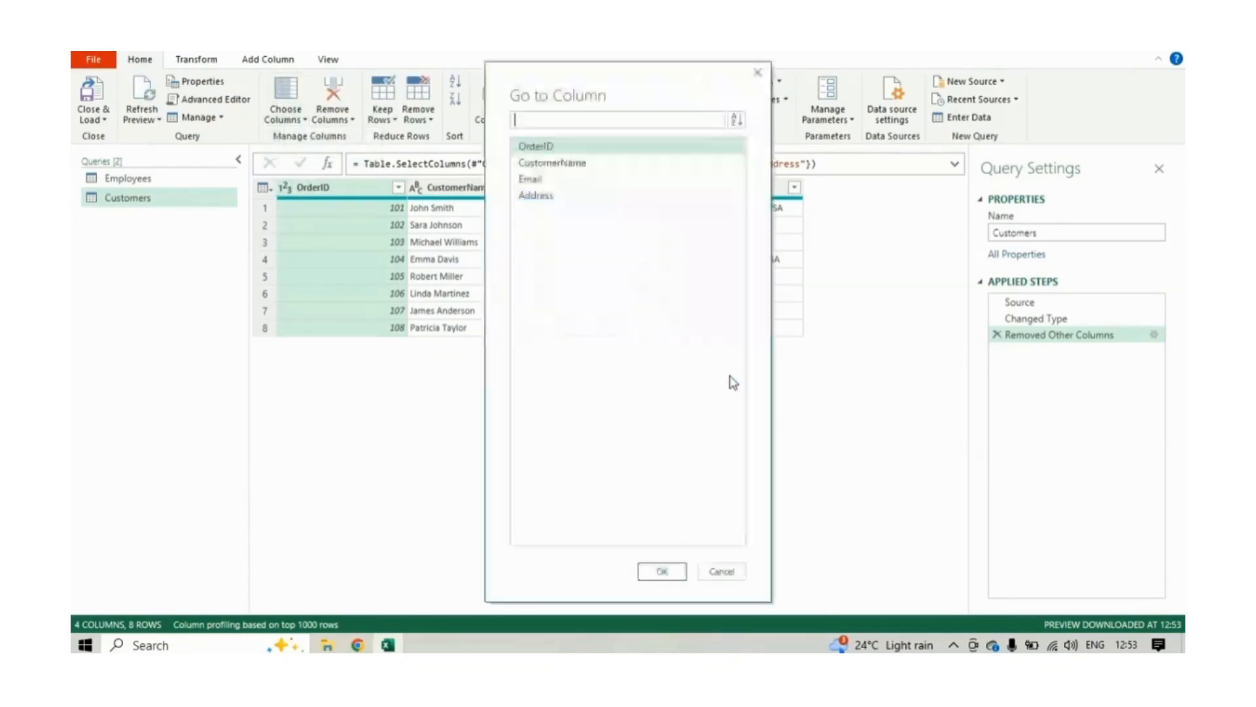
drag(645, 85, 700, 76)
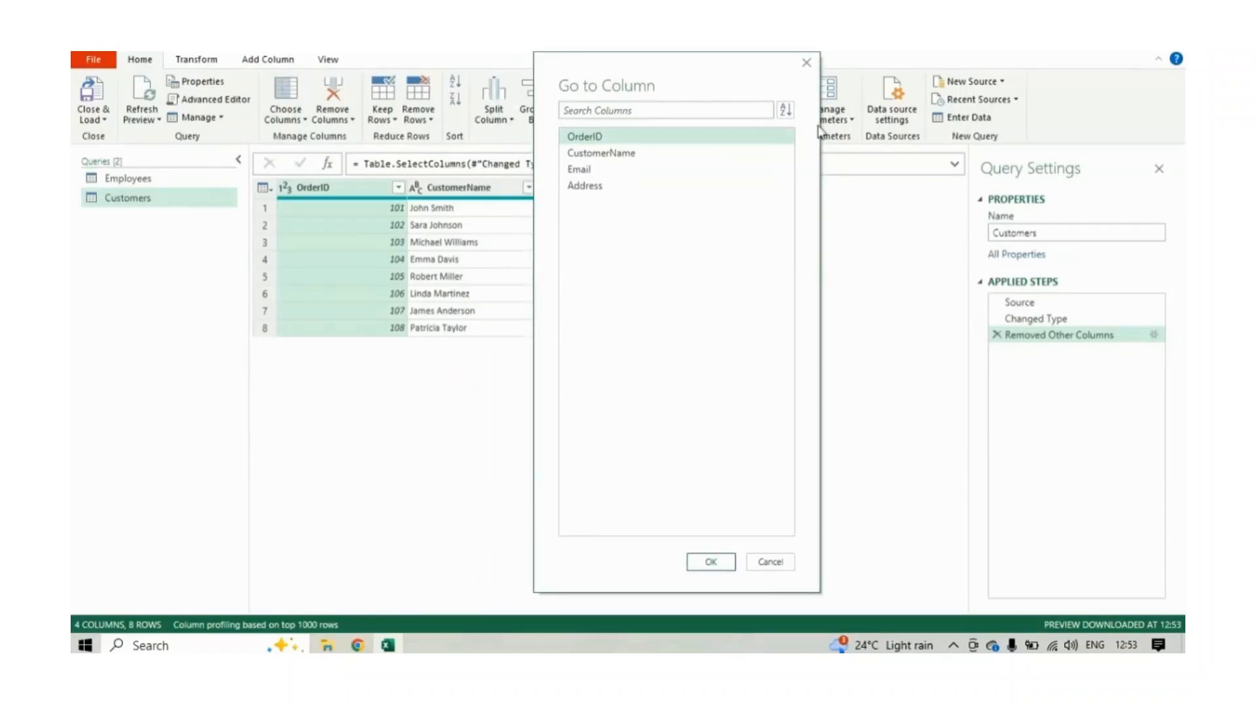
click(598, 172)
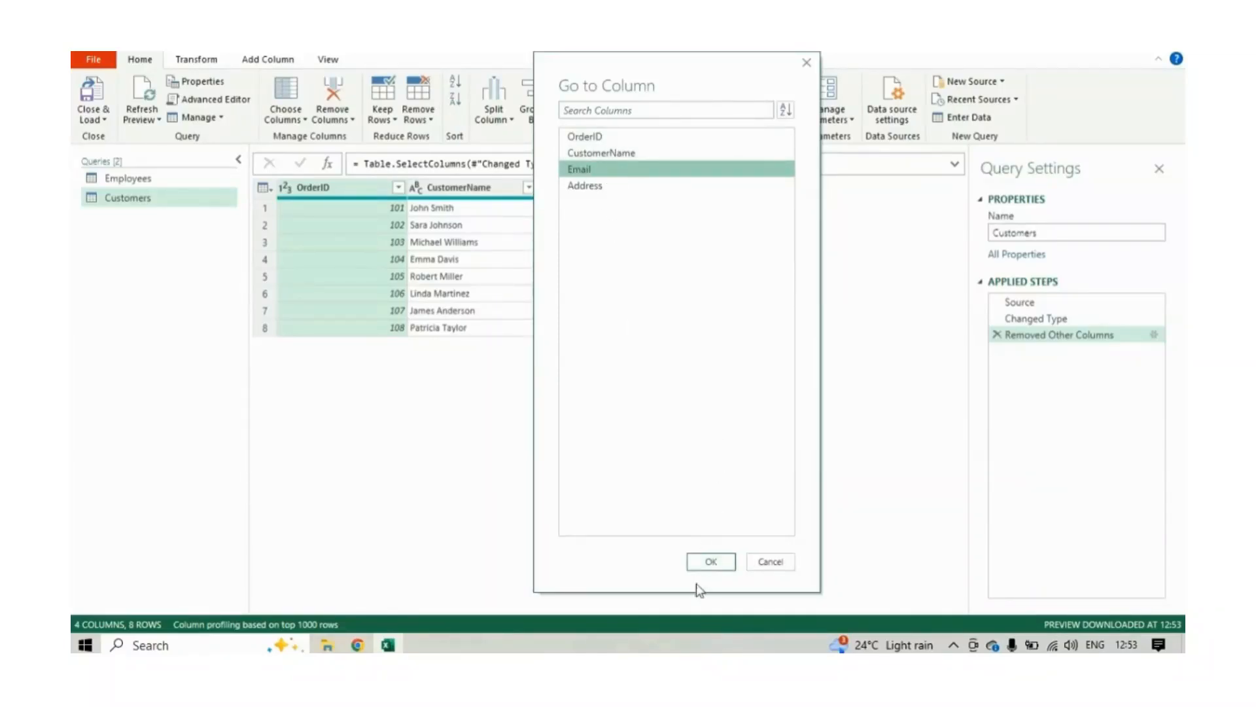
click(710, 562)
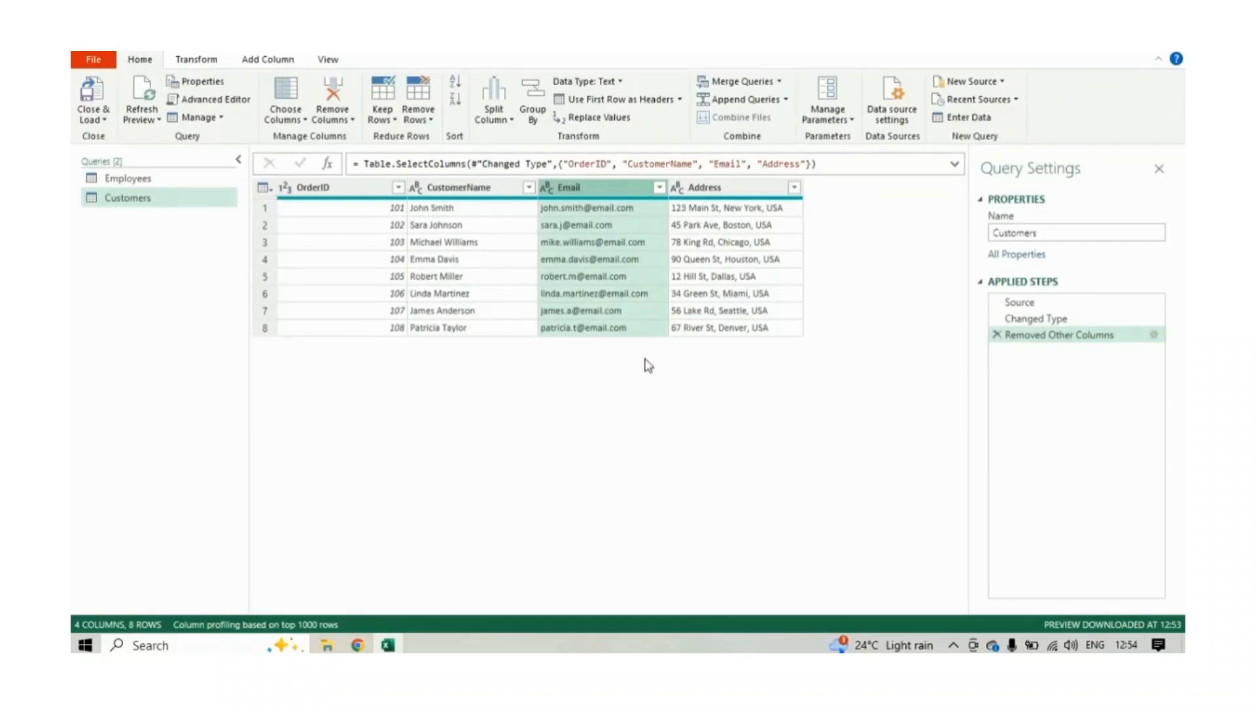
click(488, 187)
click(754, 189)
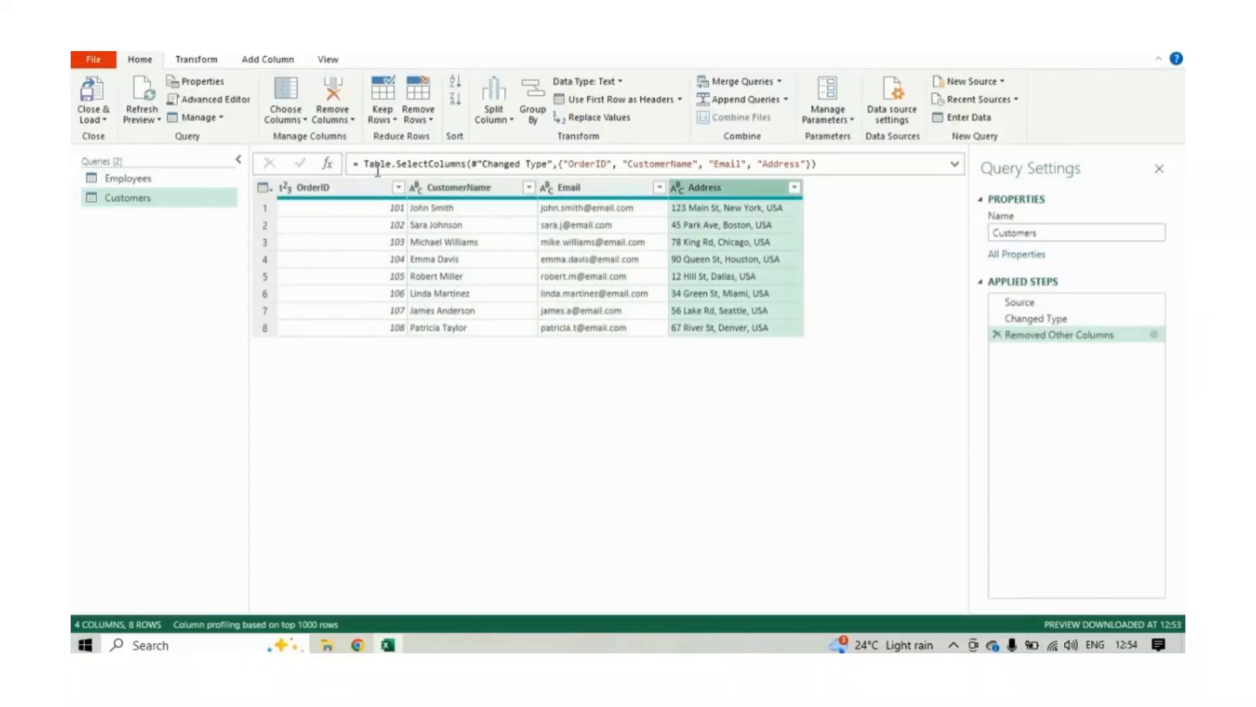
Delete the Removed Other Columns applied step from the Customers query
click(996, 334)
click(607, 187)
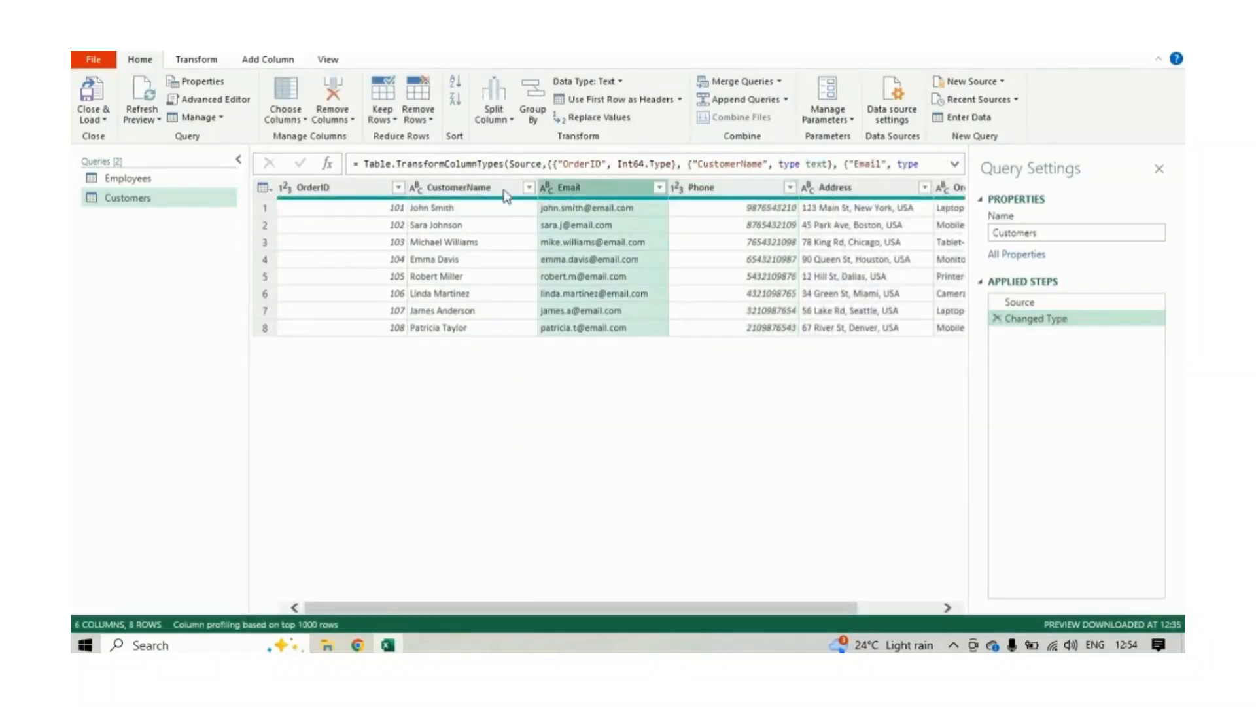
click(457, 189)
Remove the OrderID column from the Customers query
click(348, 189)
click(348, 123)
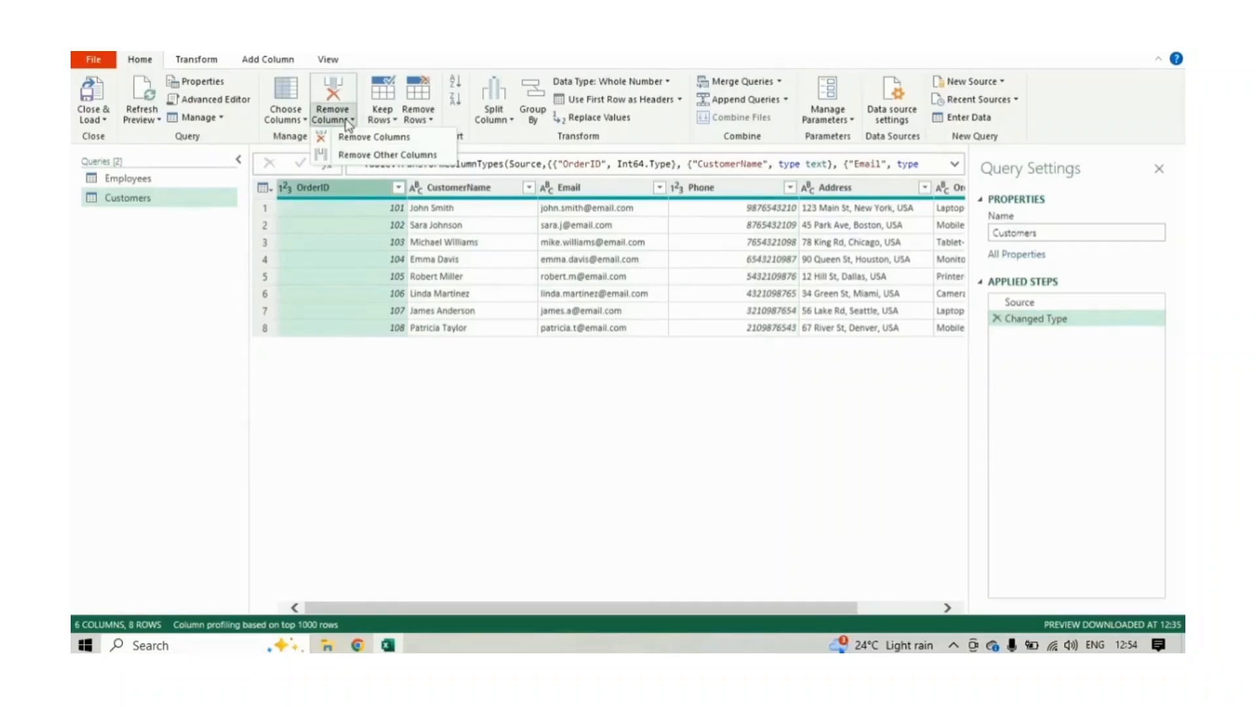
click(570, 370)
click(353, 123)
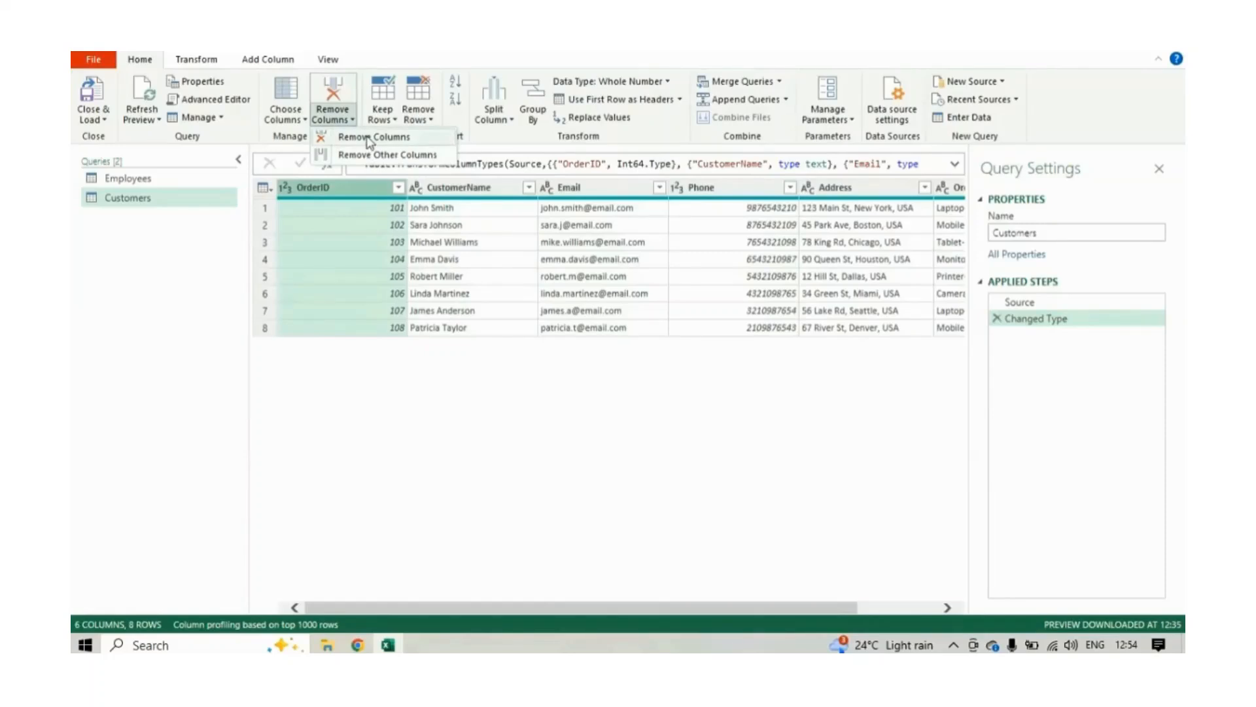
click(535, 457)
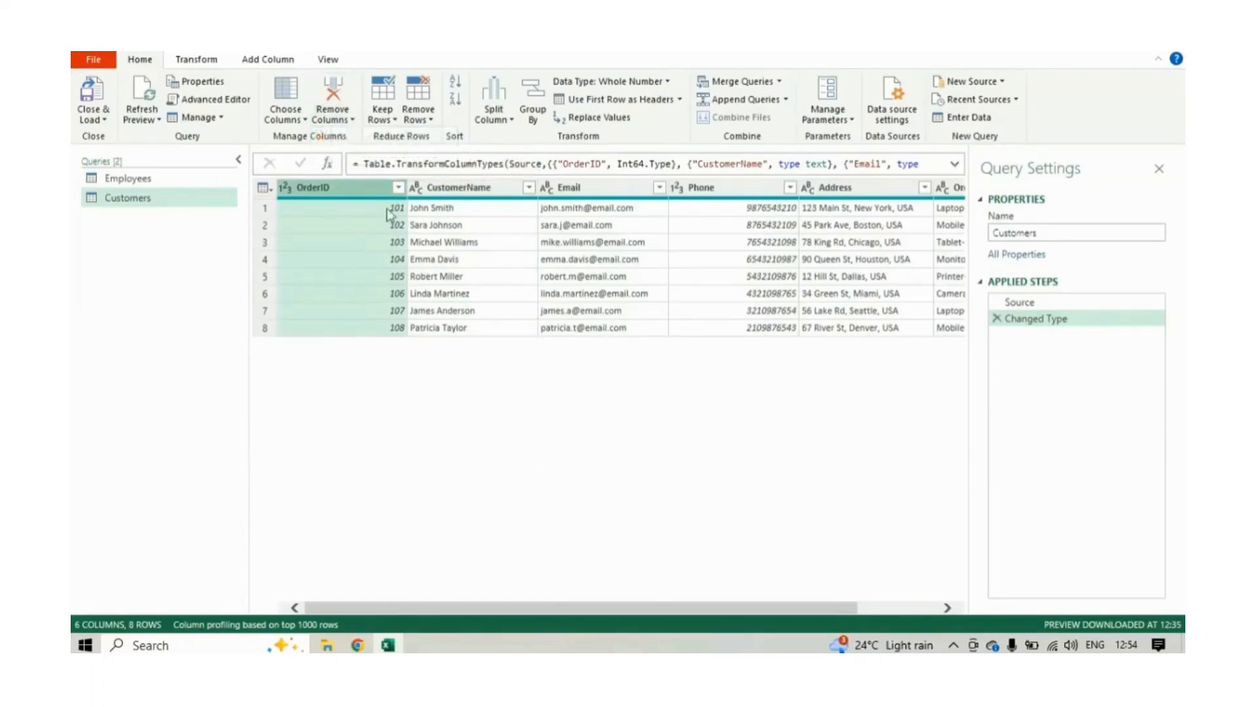
click(353, 122)
click(356, 135)
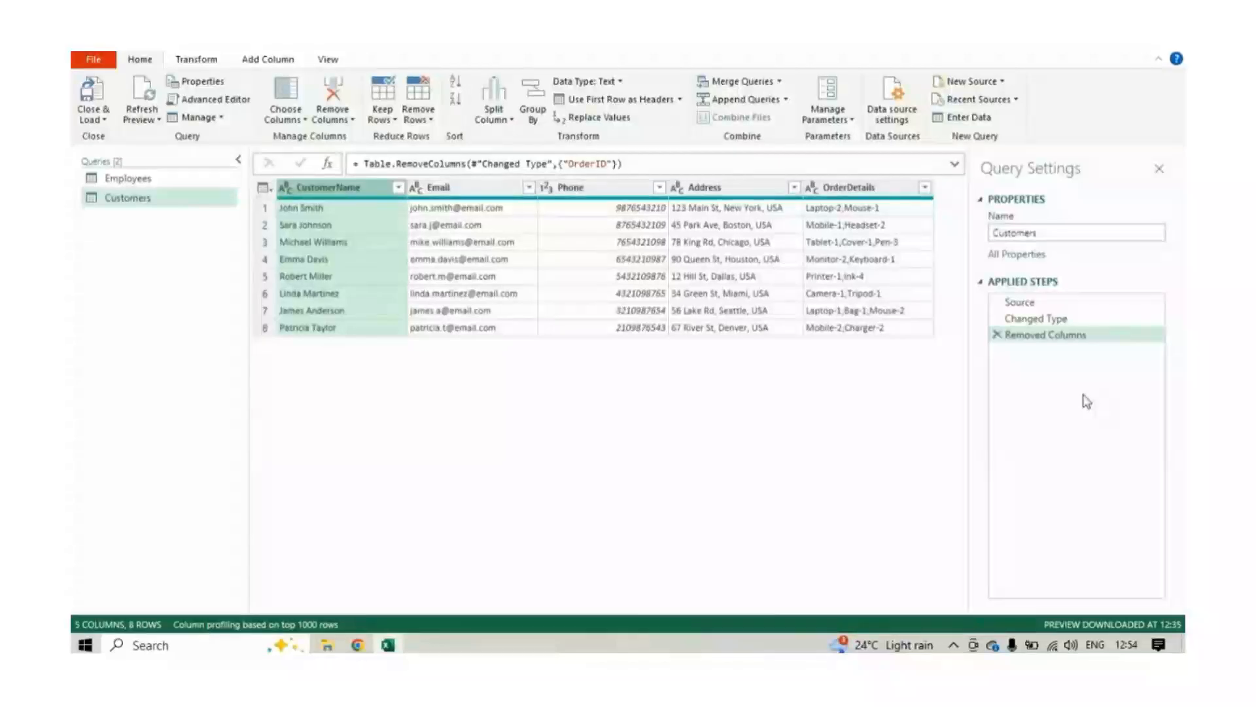
Delete the Removed Columns applied step from the Customers query
click(341, 119)
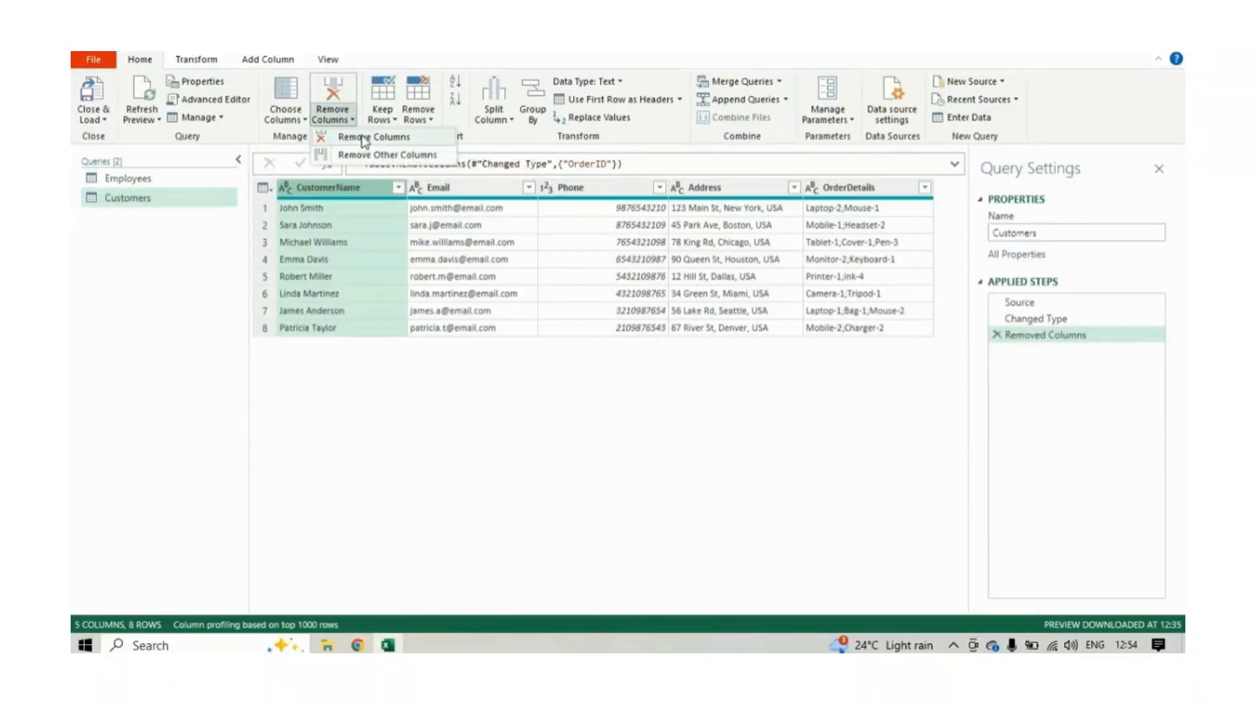
click(482, 364)
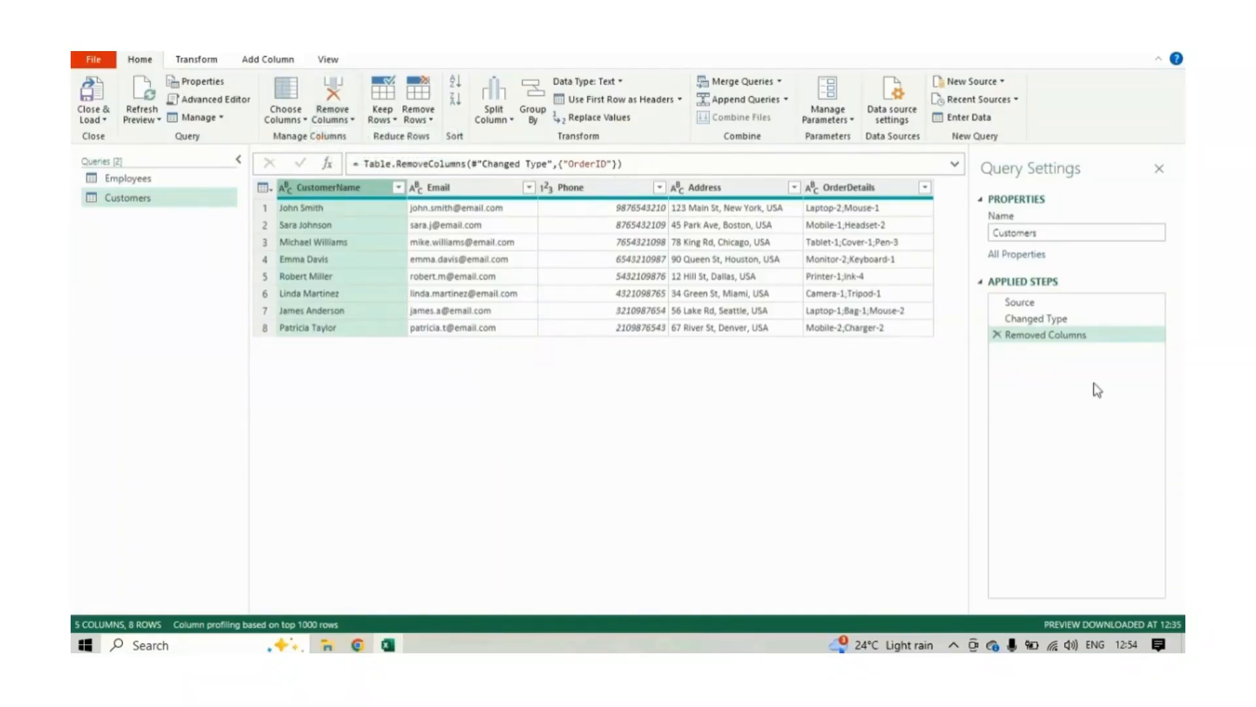
click(998, 335)
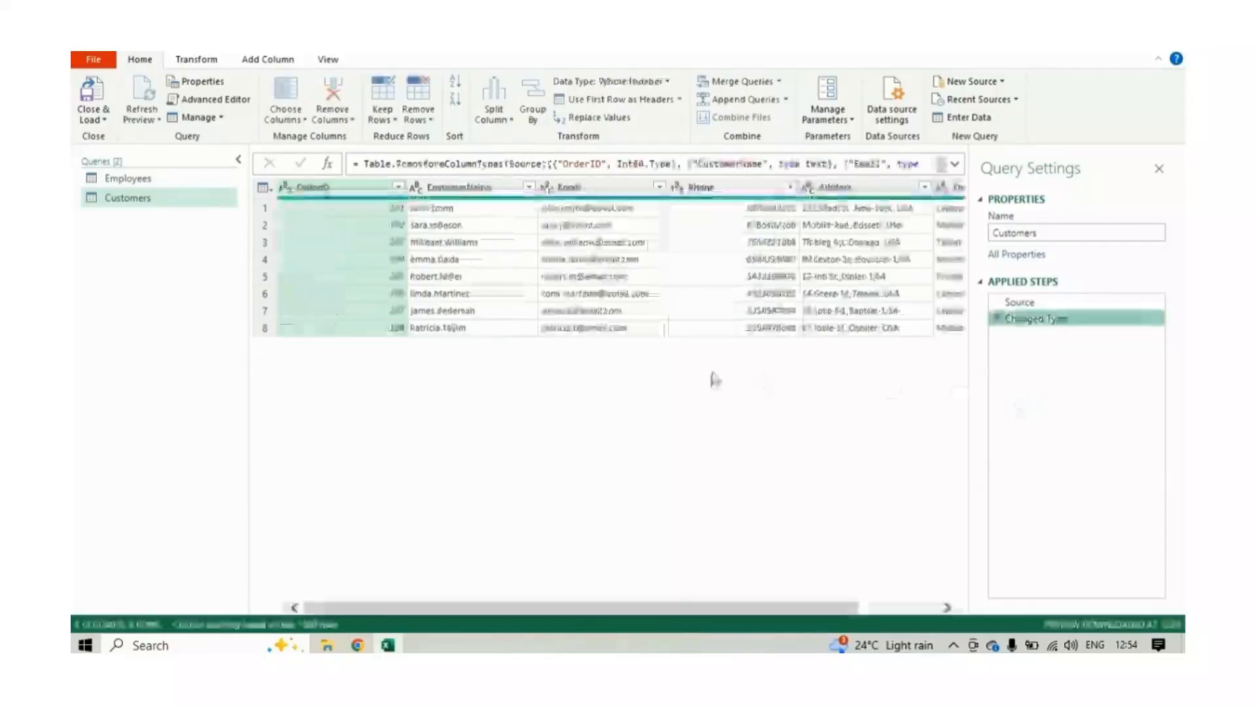
Select the CustomerName, Email and Phone columns together in the Customers query
click(352, 121)
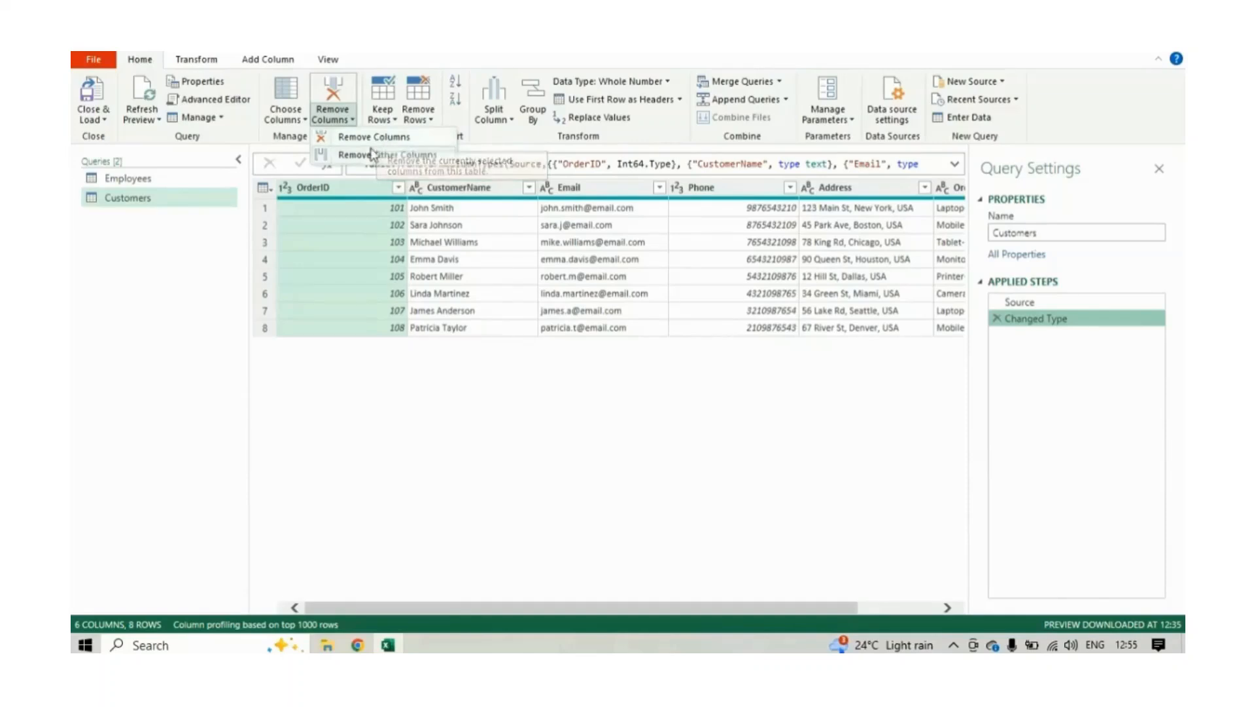
click(491, 186)
click(479, 189)
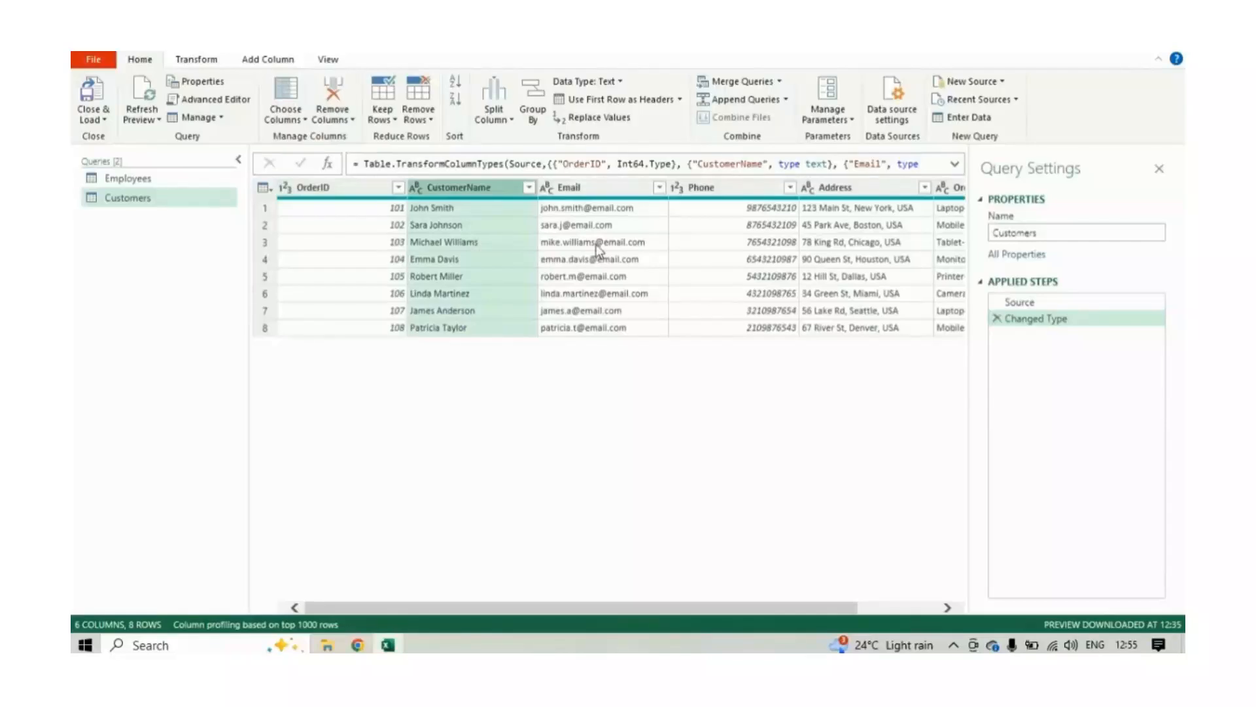
click(613, 187)
click(505, 191)
click(616, 187)
ctrl+click(487, 197)
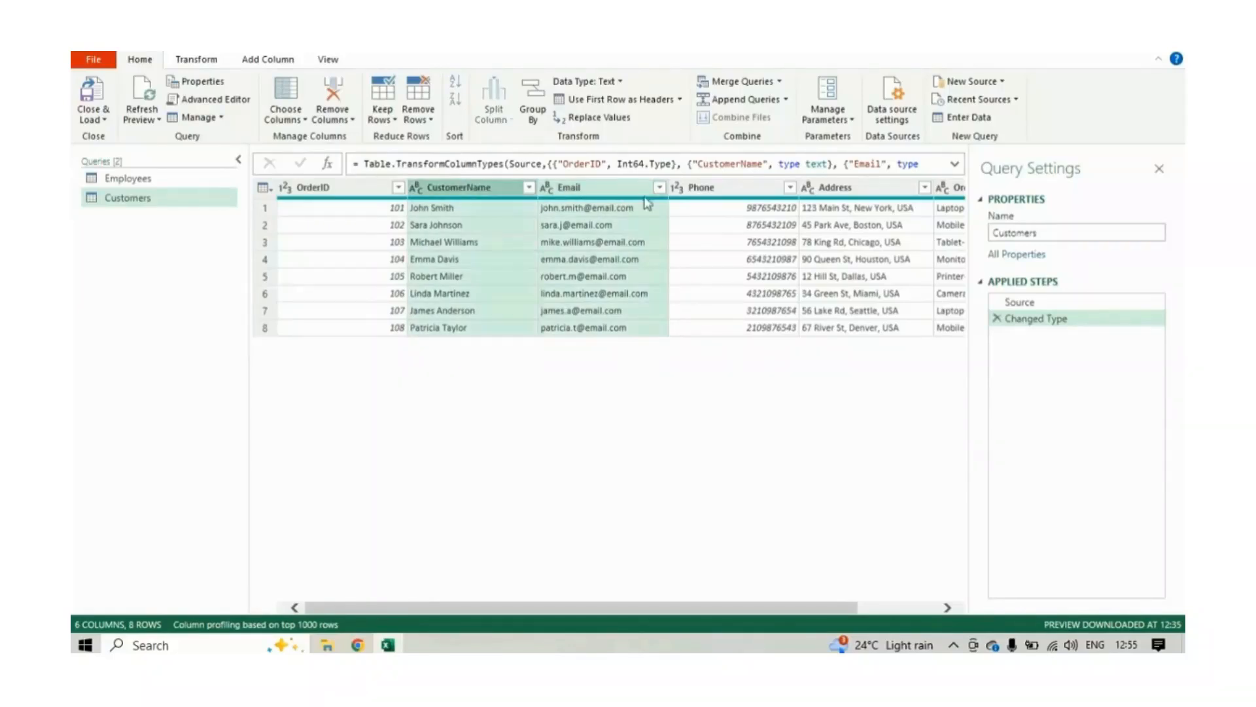
ctrl+click(722, 197)
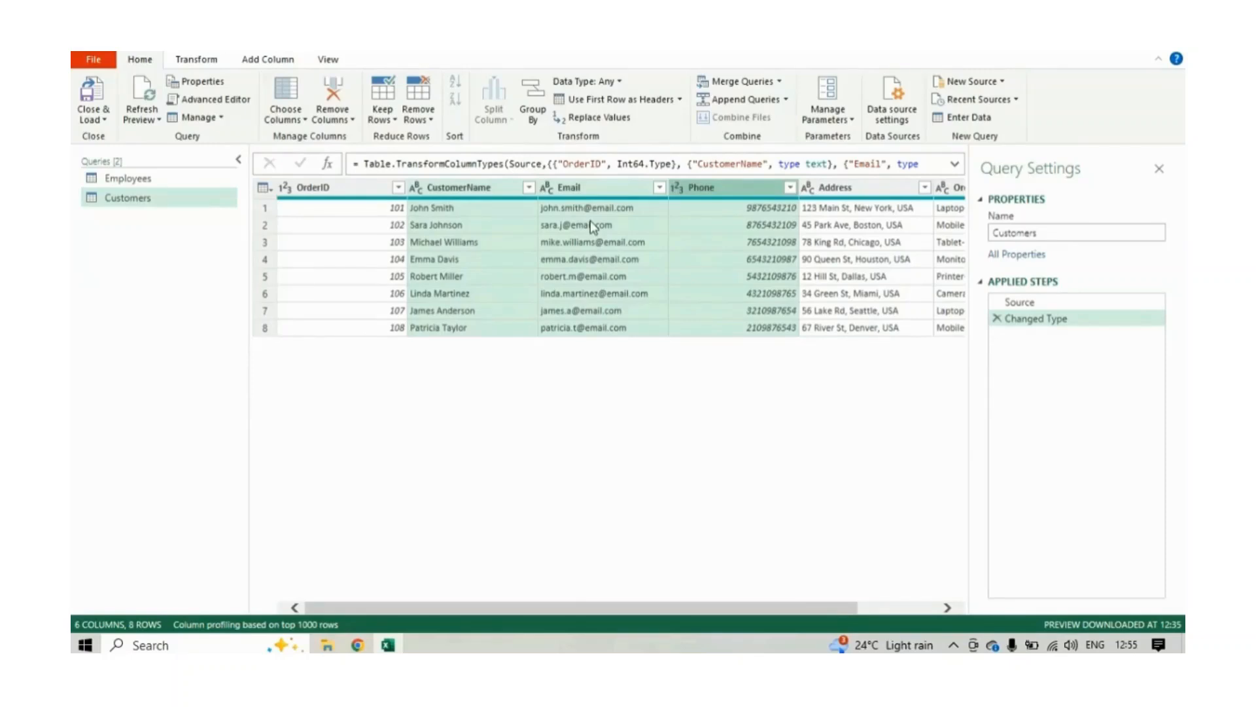
Keep only the CustomerName, Email, Phone and Address columns of the Customers query with Remove Other Columns
click(484, 188)
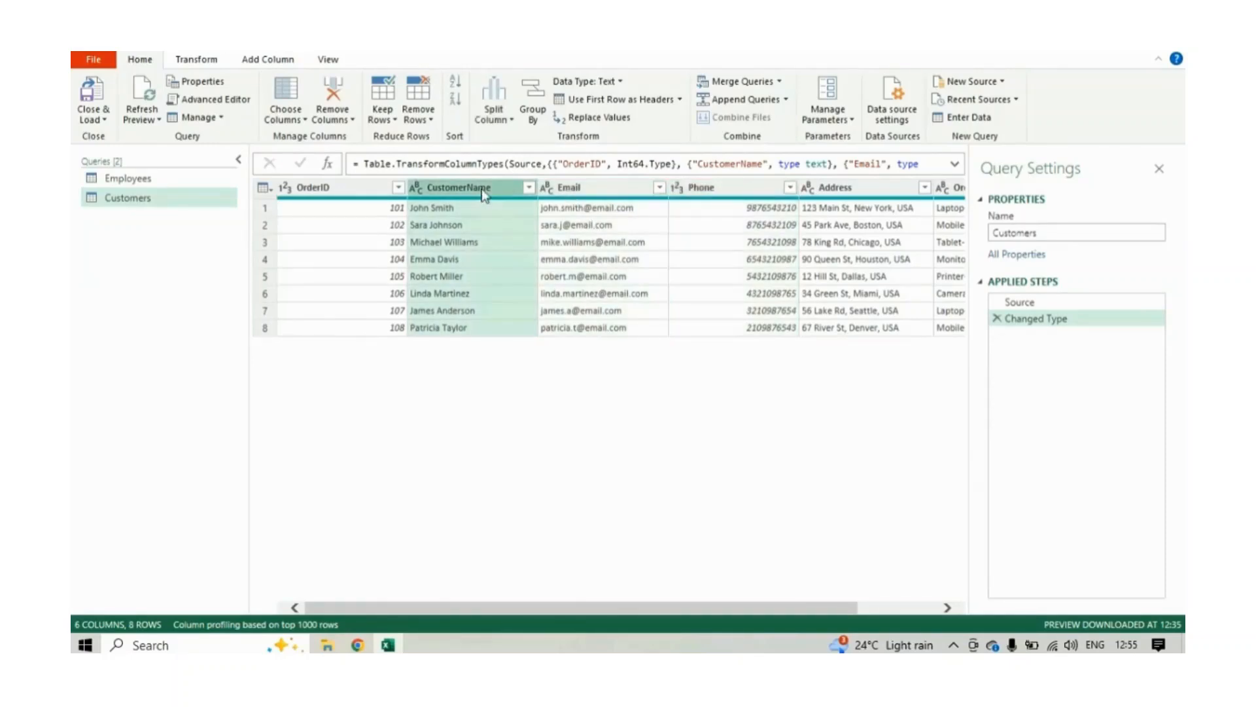
ctrl+click(587, 188)
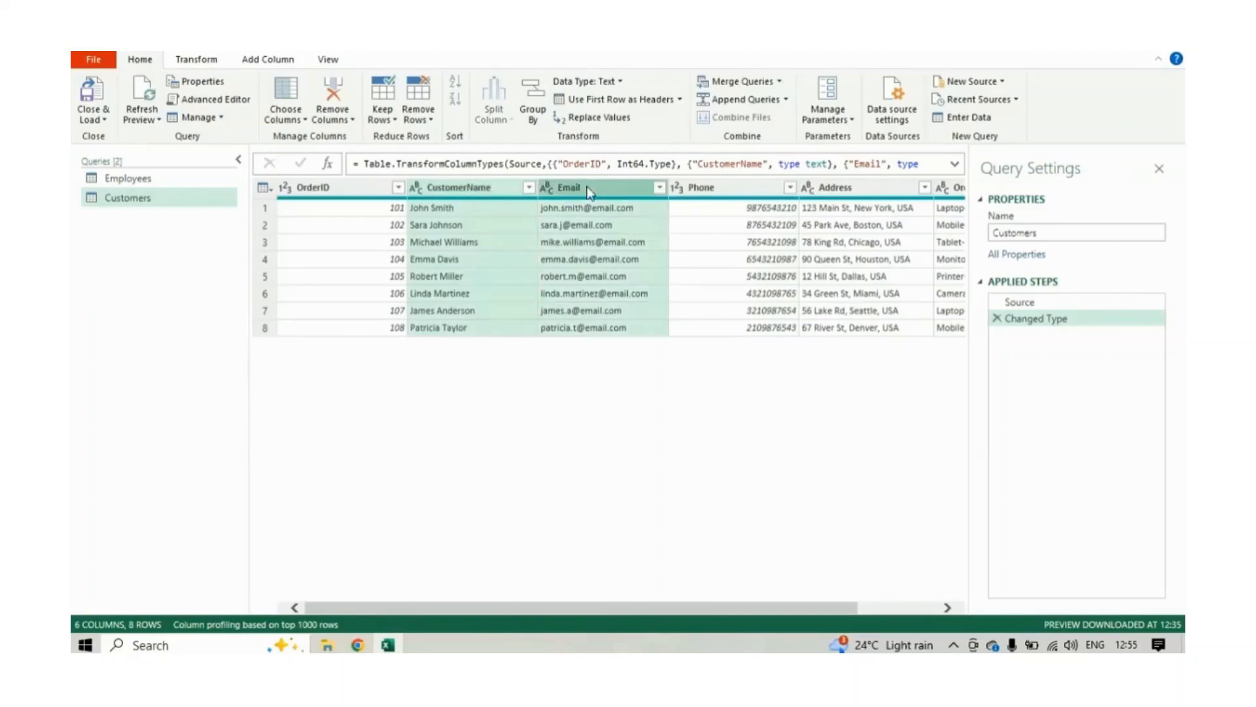
ctrl+click(710, 188)
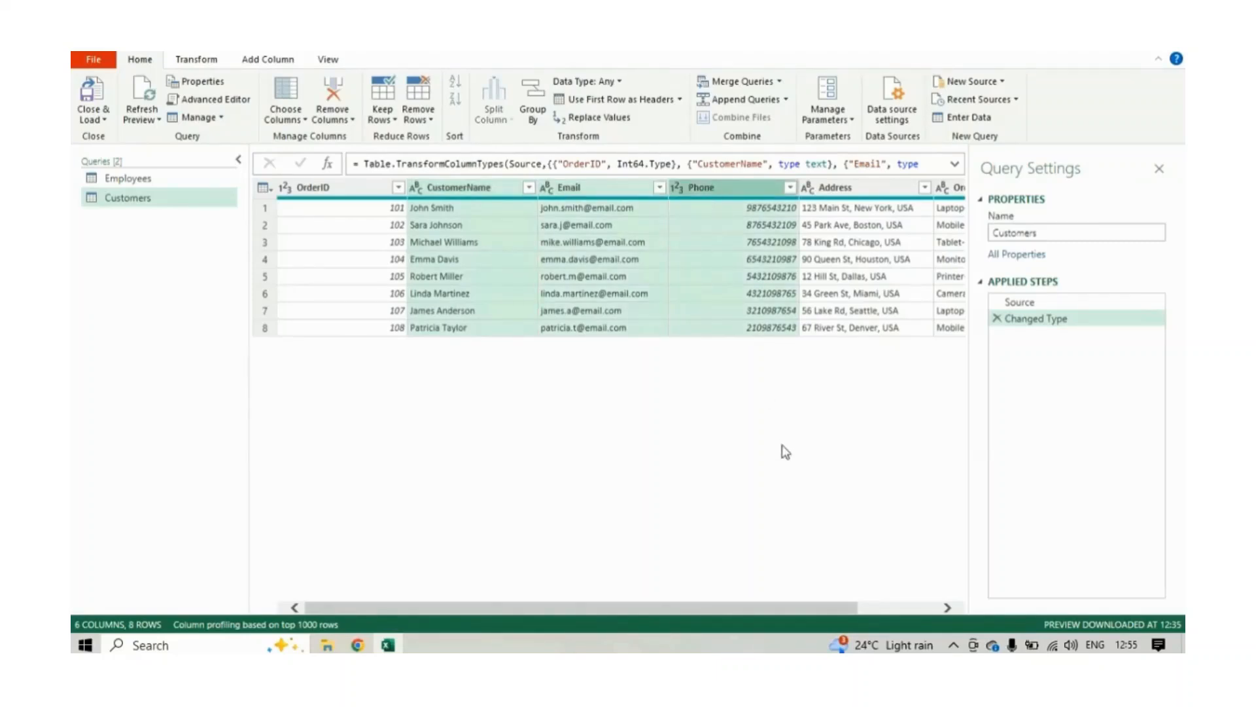
drag(854, 607, 935, 607)
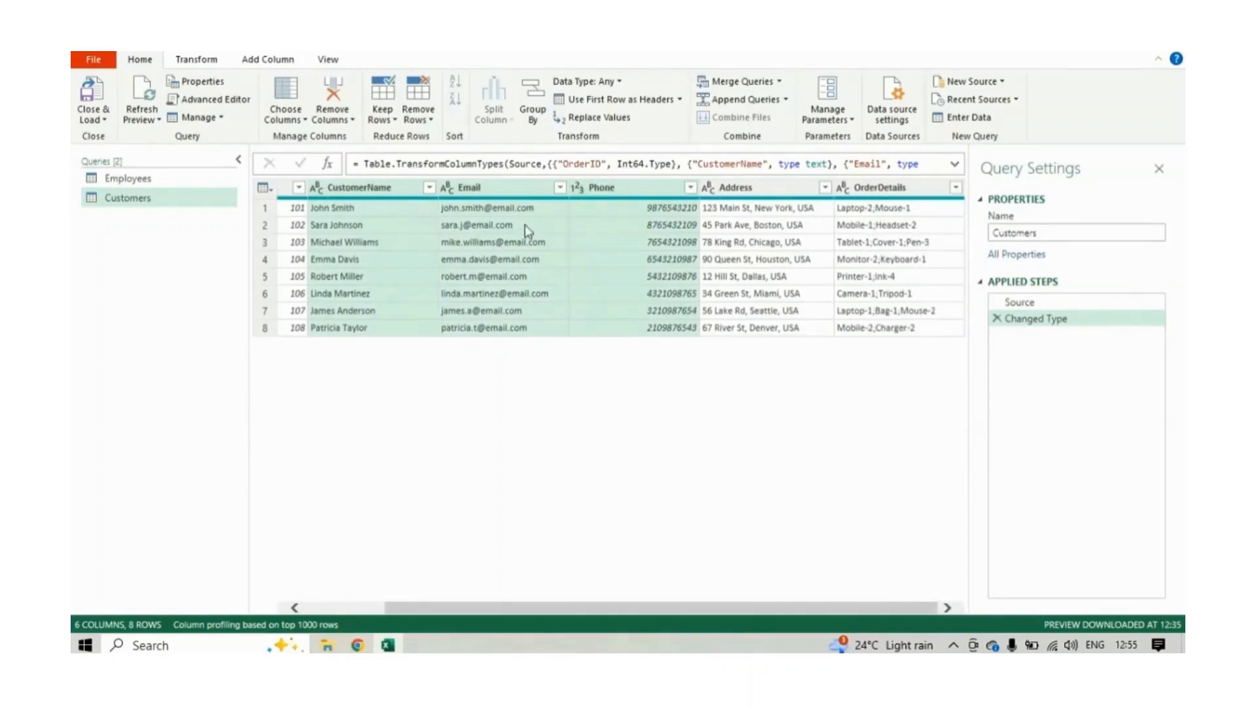
ctrl+click(782, 190)
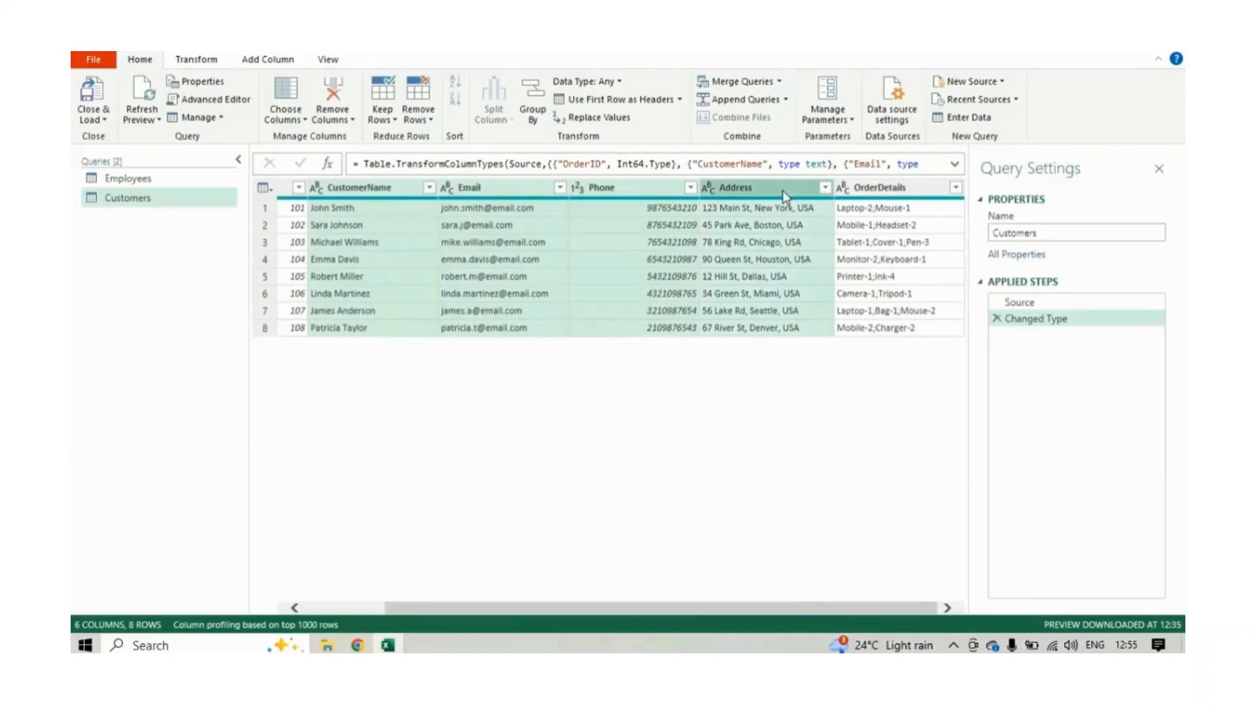
drag(791, 606, 536, 594)
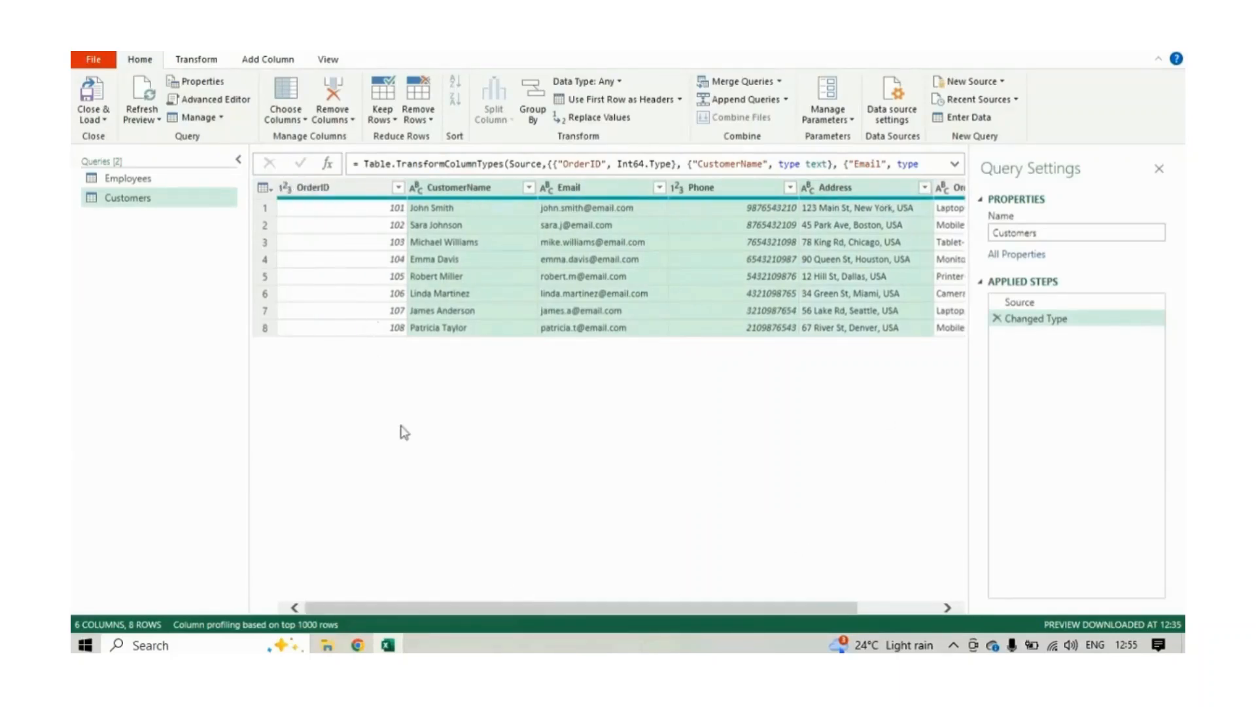
drag(845, 610, 626, 604)
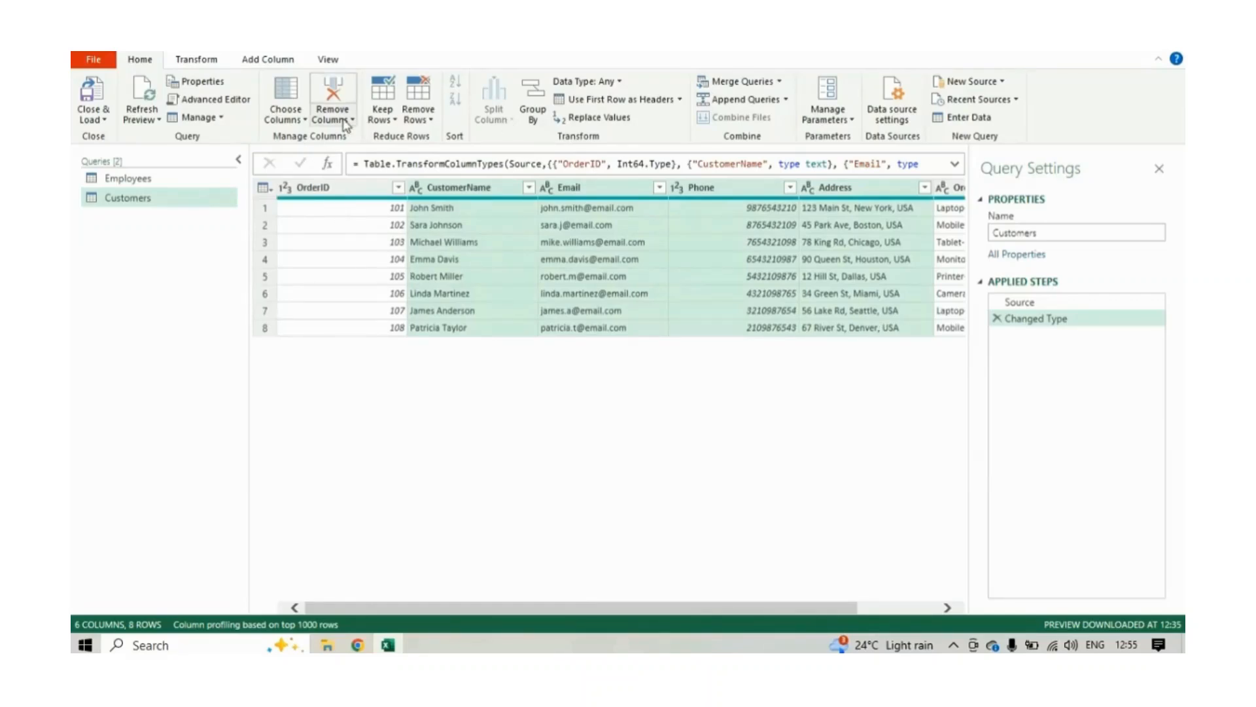
click(345, 124)
click(347, 162)
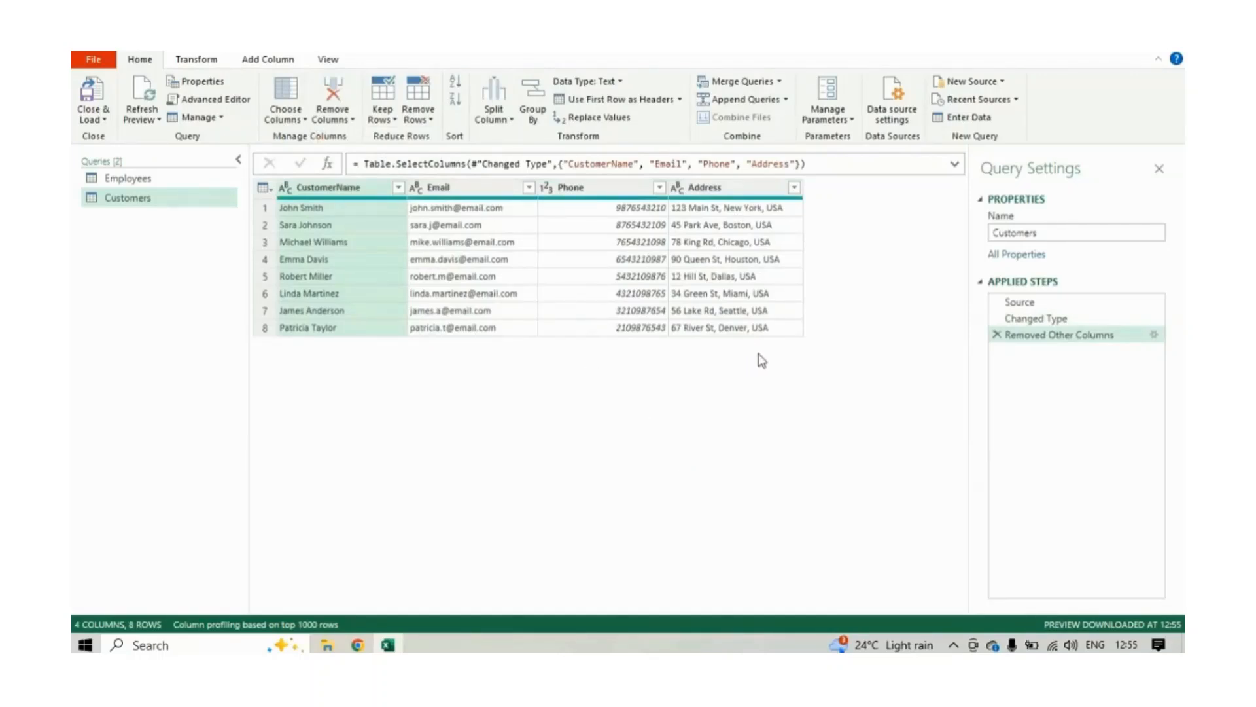
Compare the Changed Type and Removed Other Columns applied steps, and delete Removed Other Columns from the Customers query
click(1053, 318)
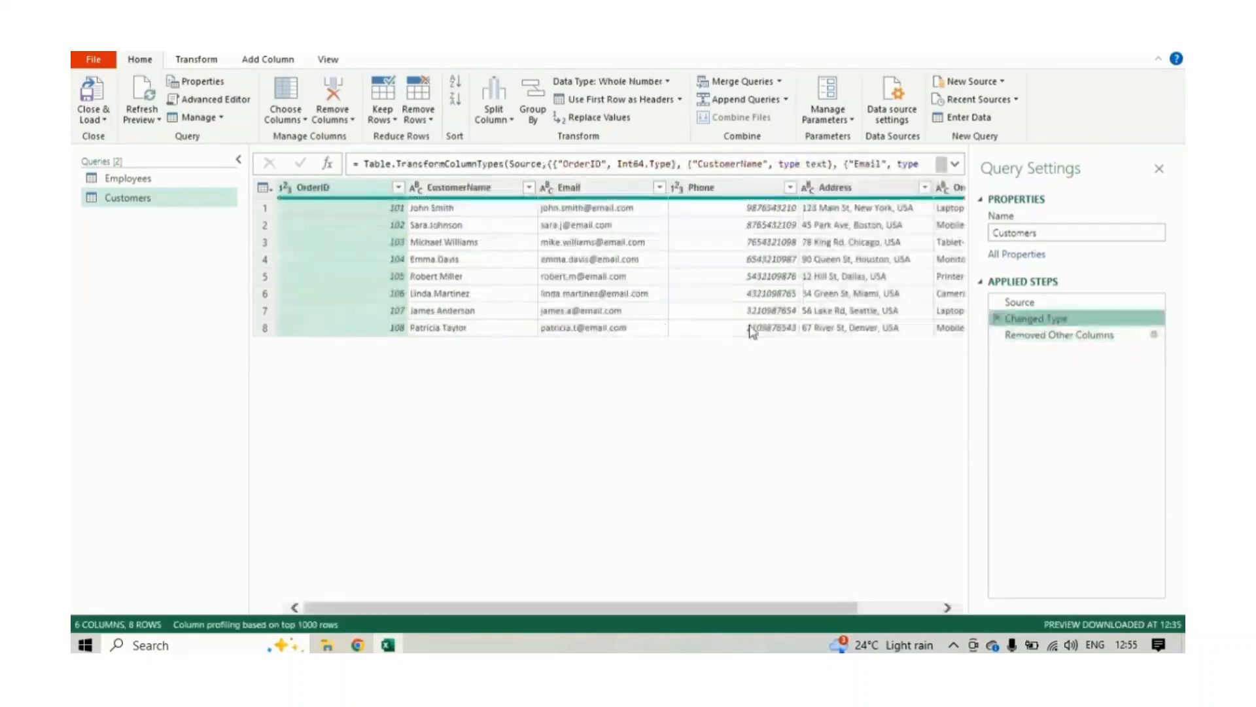
click(1039, 335)
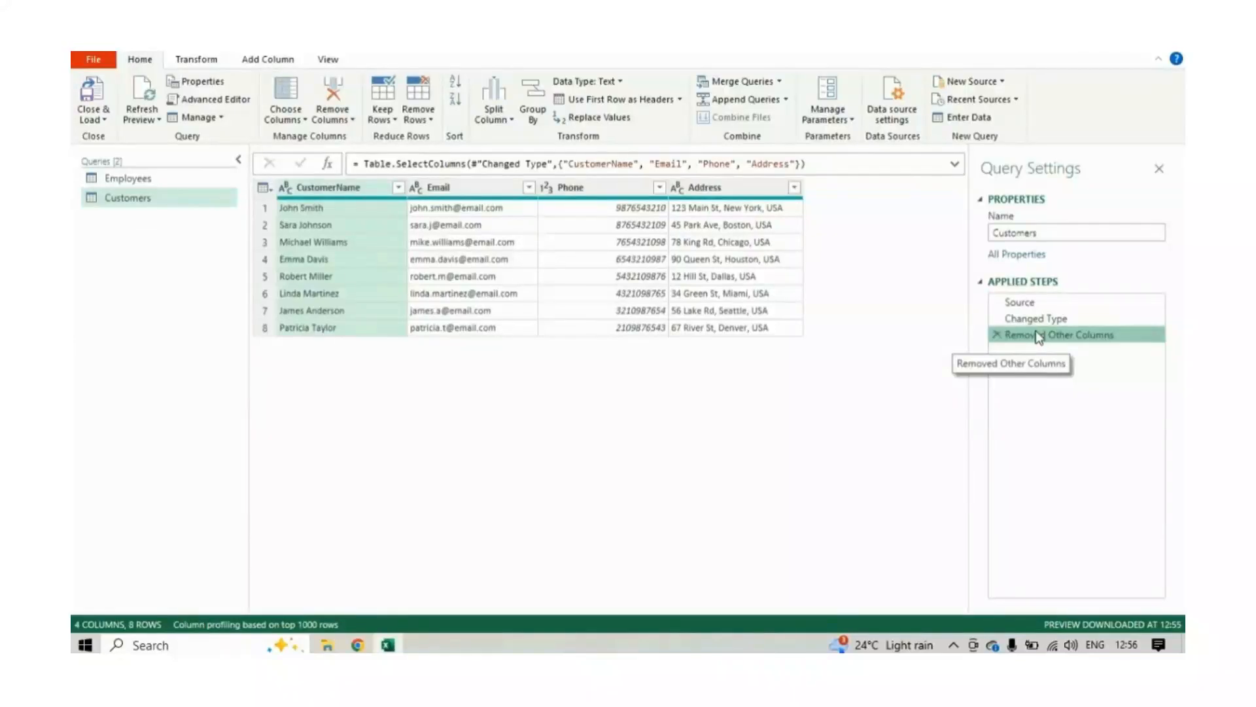
click(995, 335)
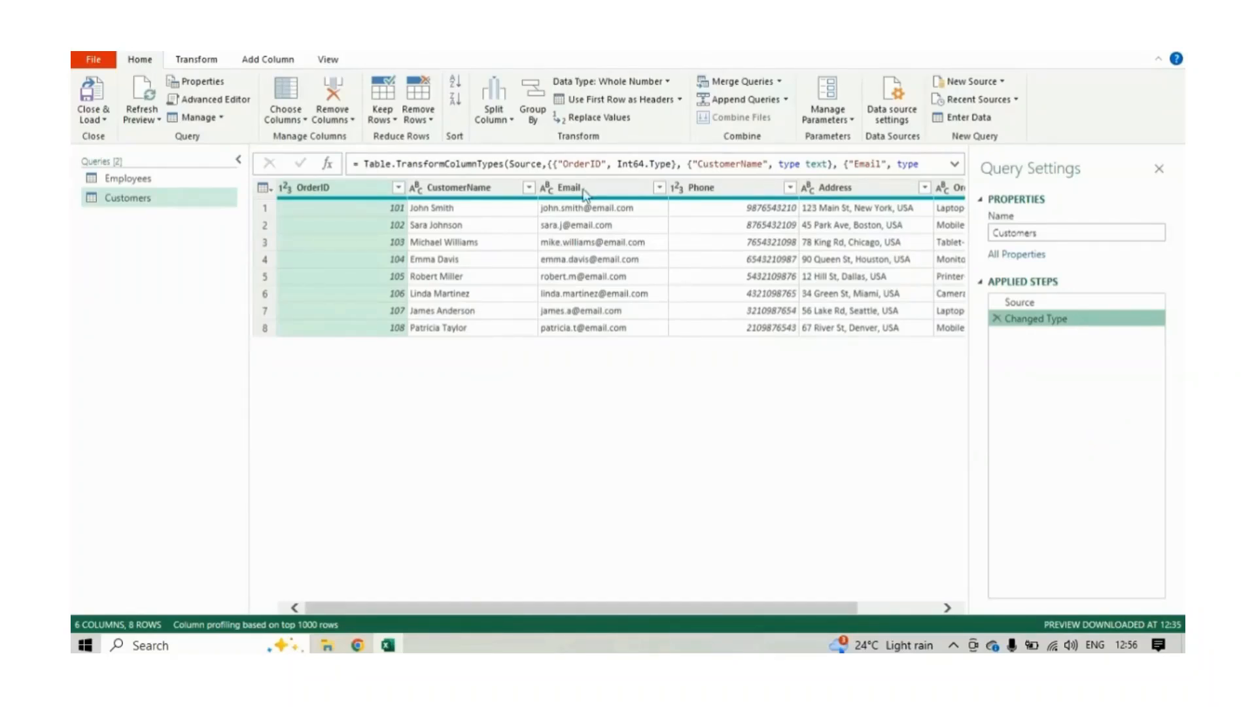
Keep only the top 5 rows of the Customers query with Keep Top Rows
click(393, 119)
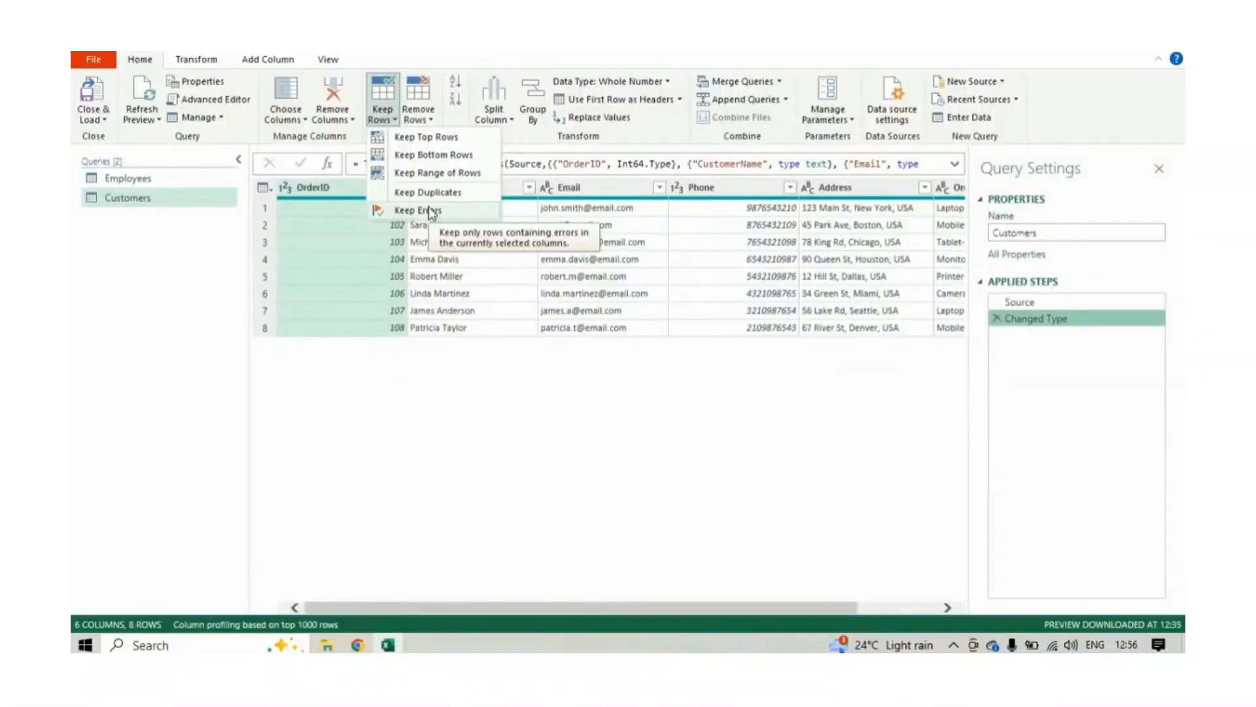
click(432, 137)
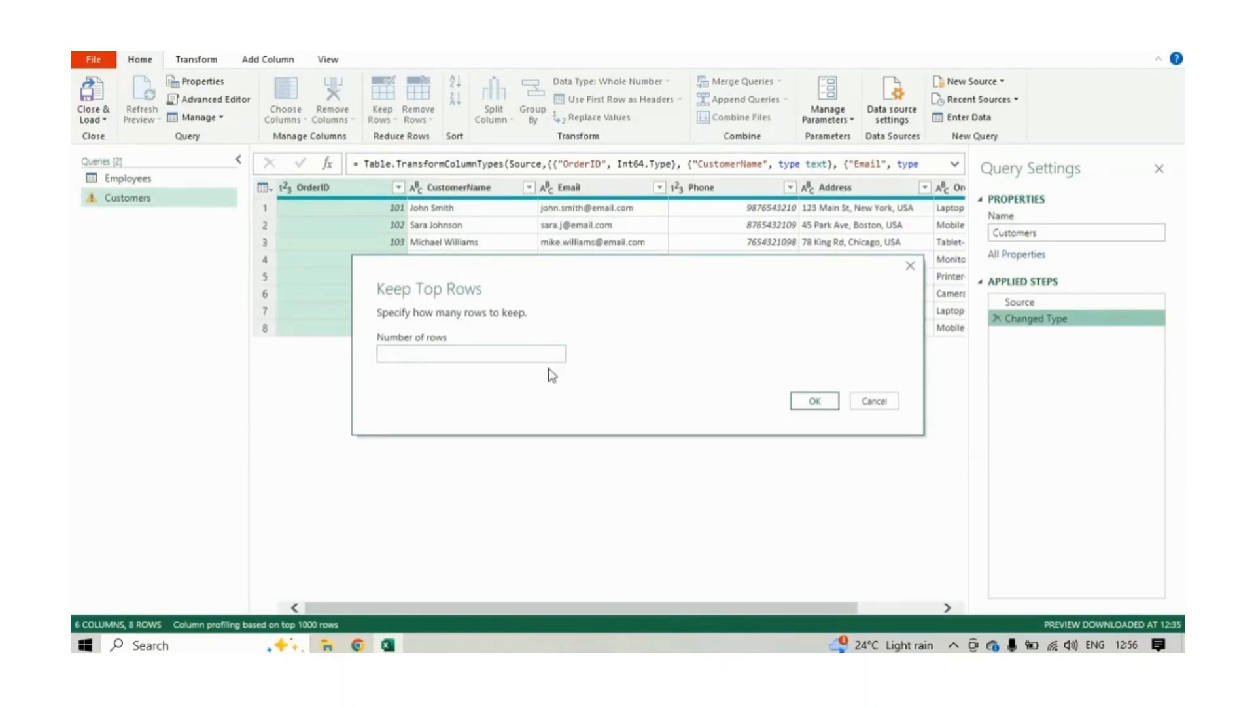
click(531, 354)
drag(581, 272, 598, 351)
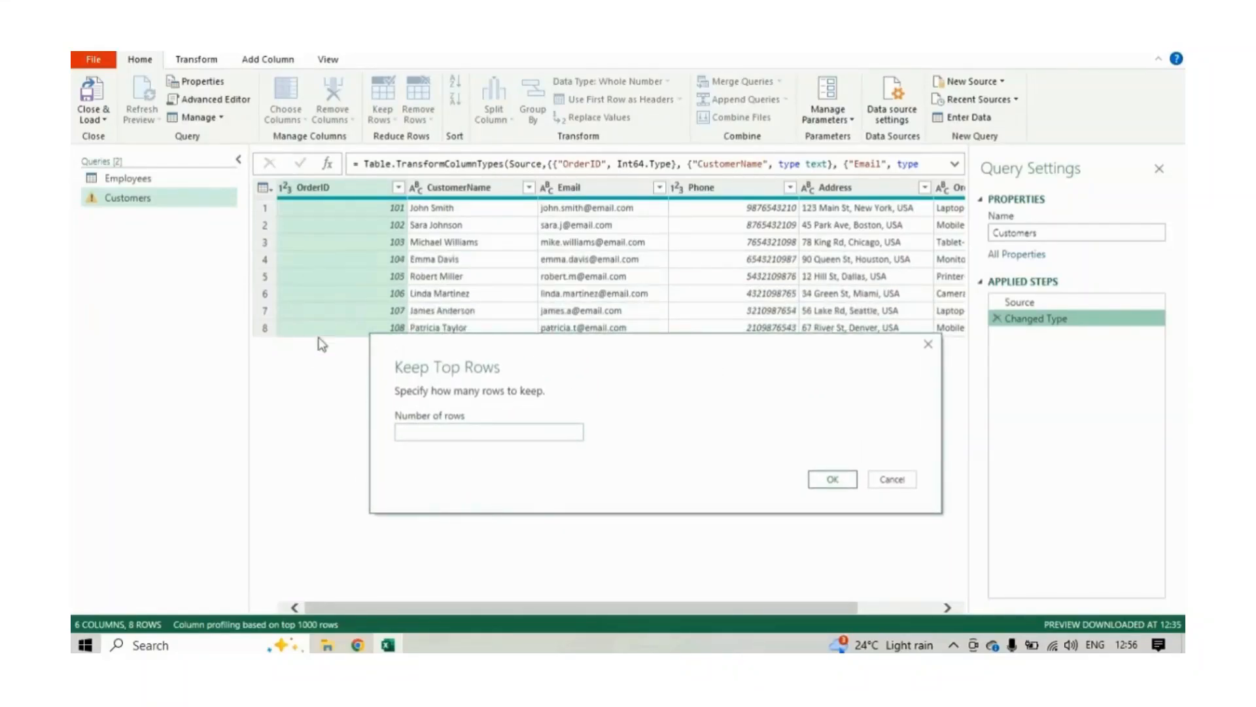
text(5)
click(832, 479)
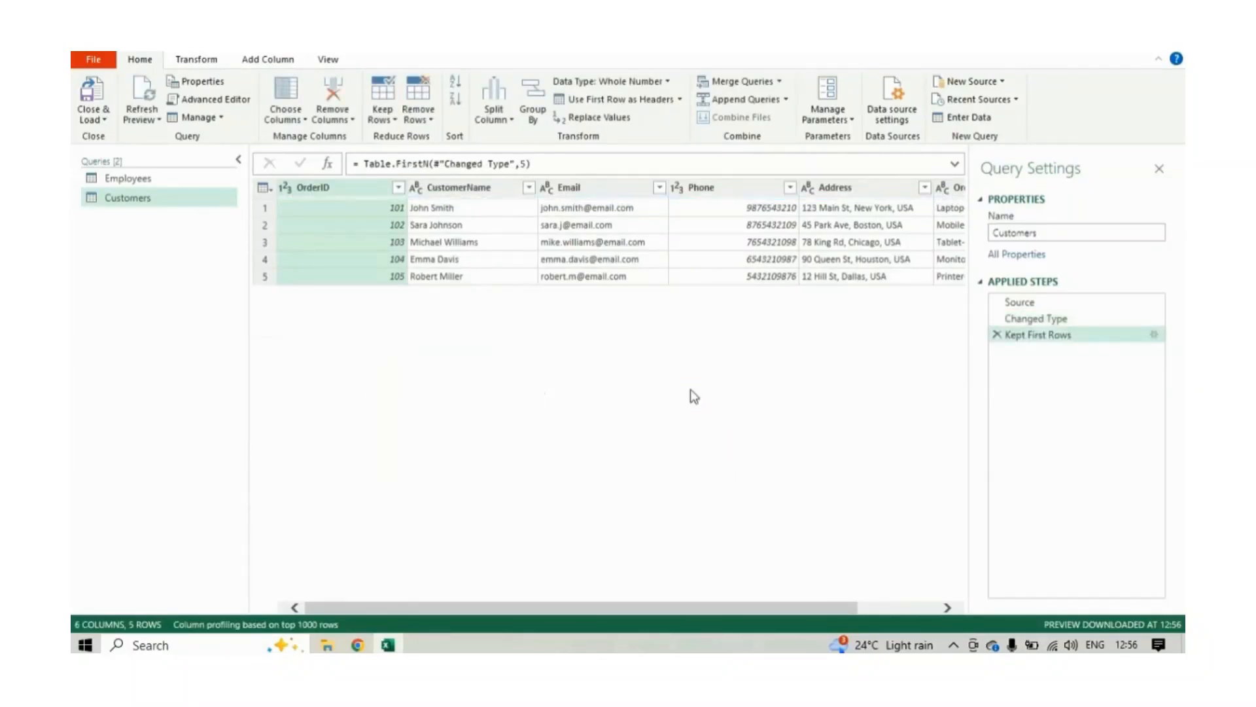
Keep only the bottom 2 of the remaining Customers rows with Keep Bottom Rows
click(391, 120)
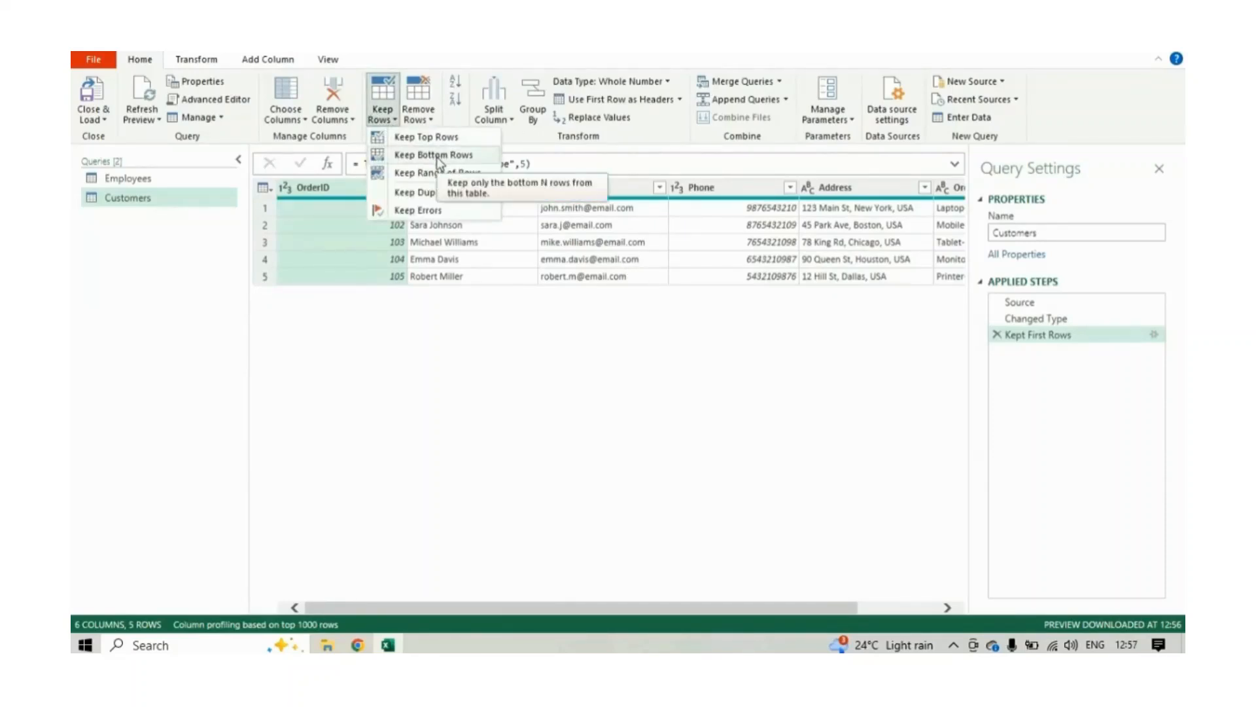
click(639, 350)
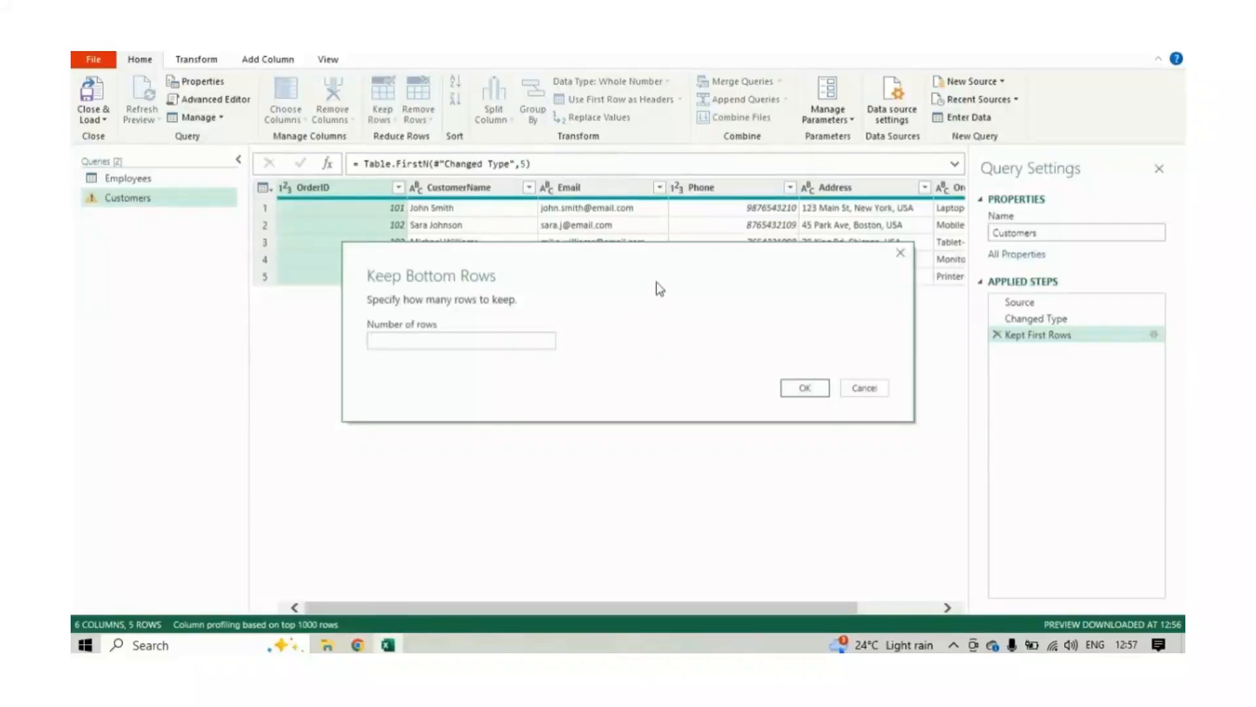
drag(655, 265, 662, 339)
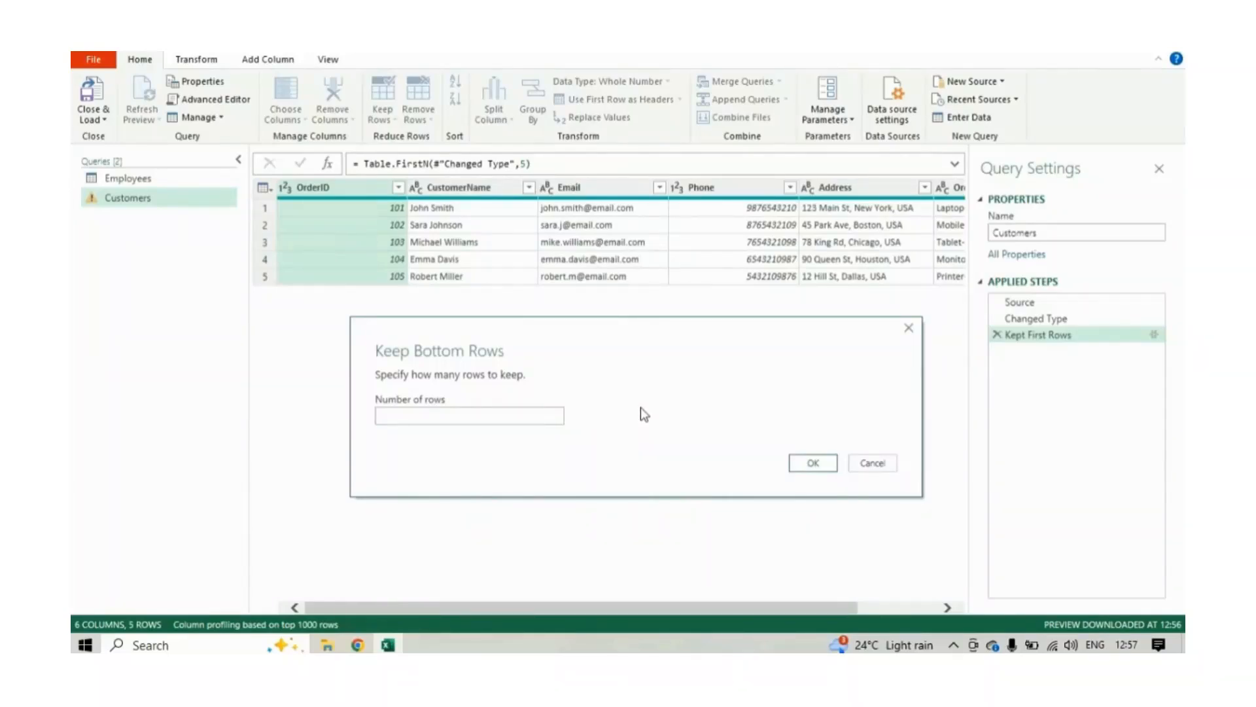
click(510, 417)
text(2)
click(815, 463)
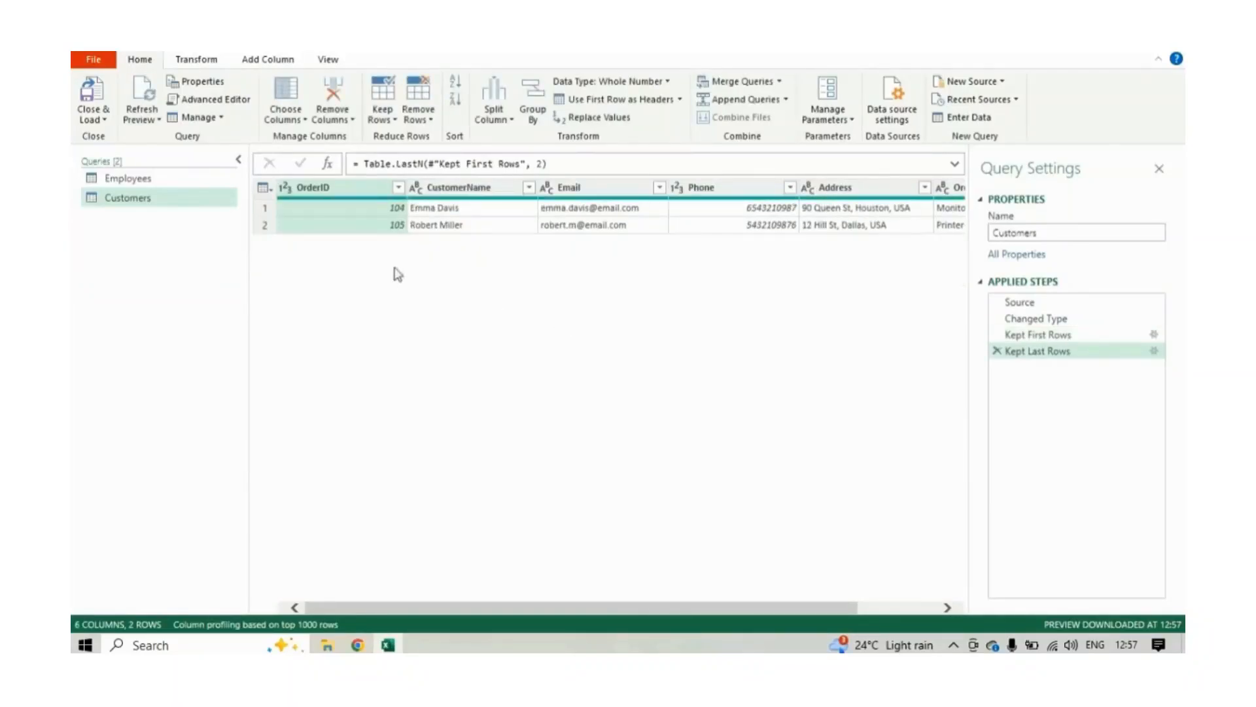
Compare the Kept First Rows and Kept Last Rows applied steps, examining the last two rows of the first-rows result
click(1050, 334)
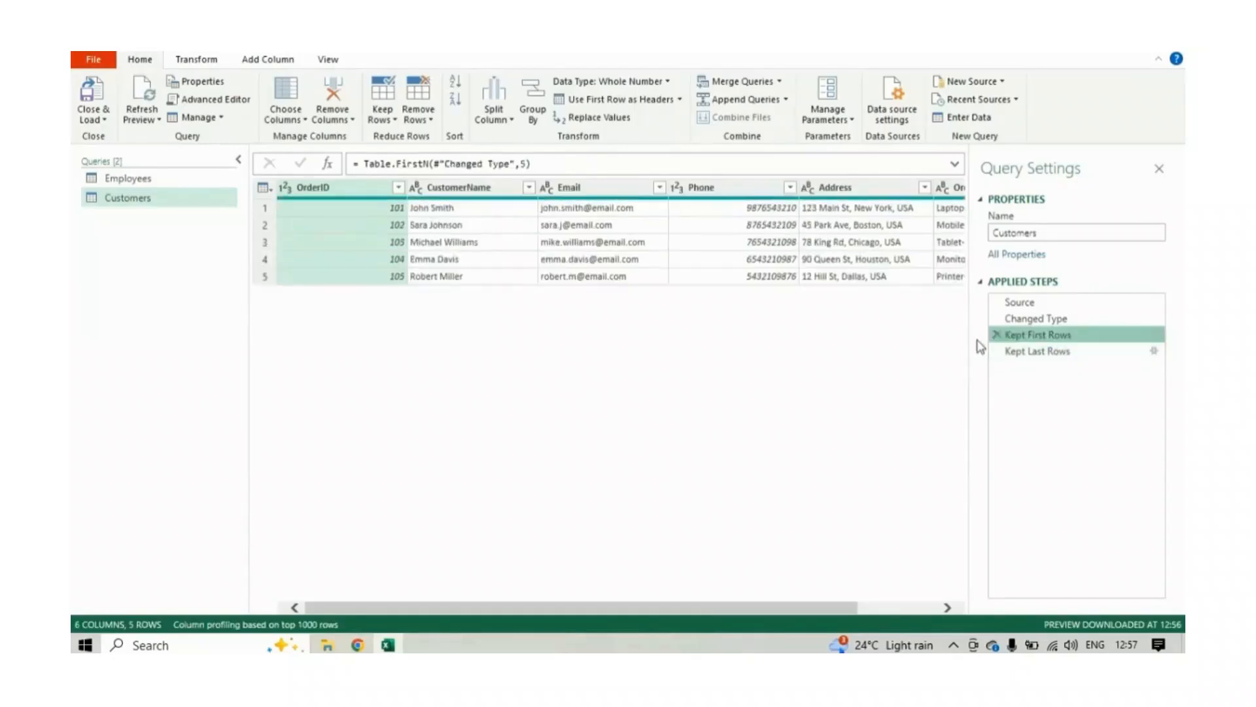
click(1059, 352)
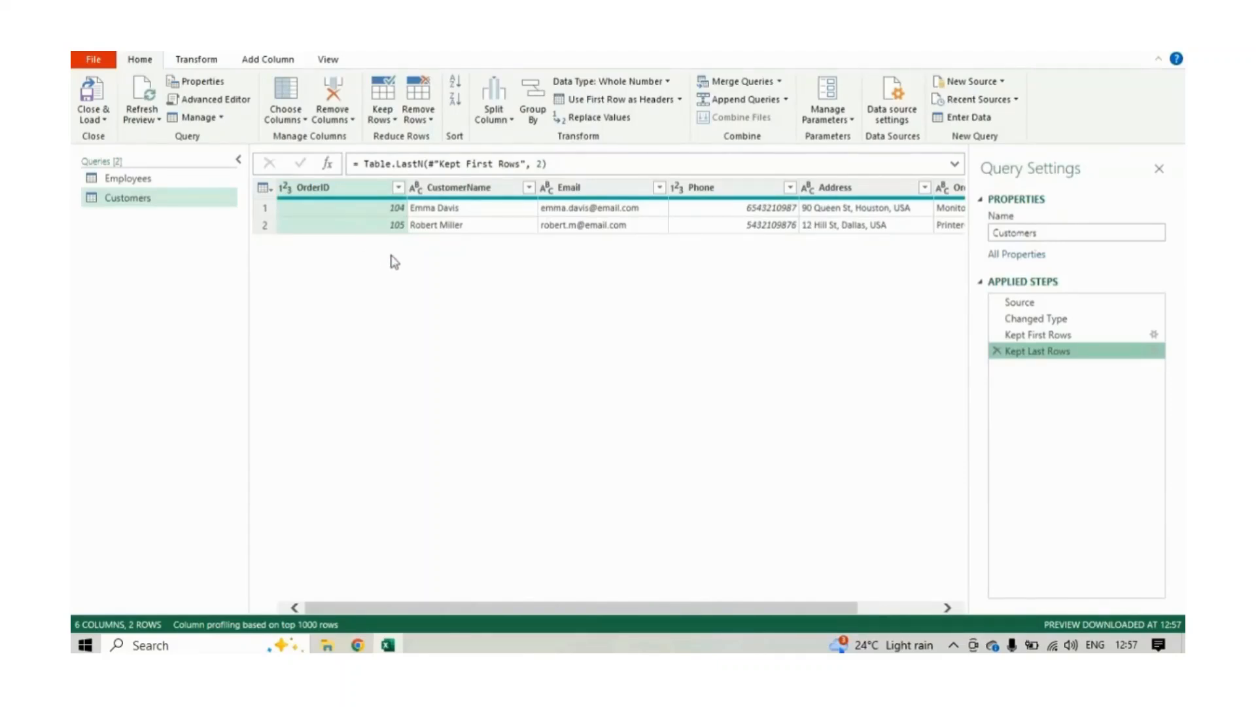
click(1046, 334)
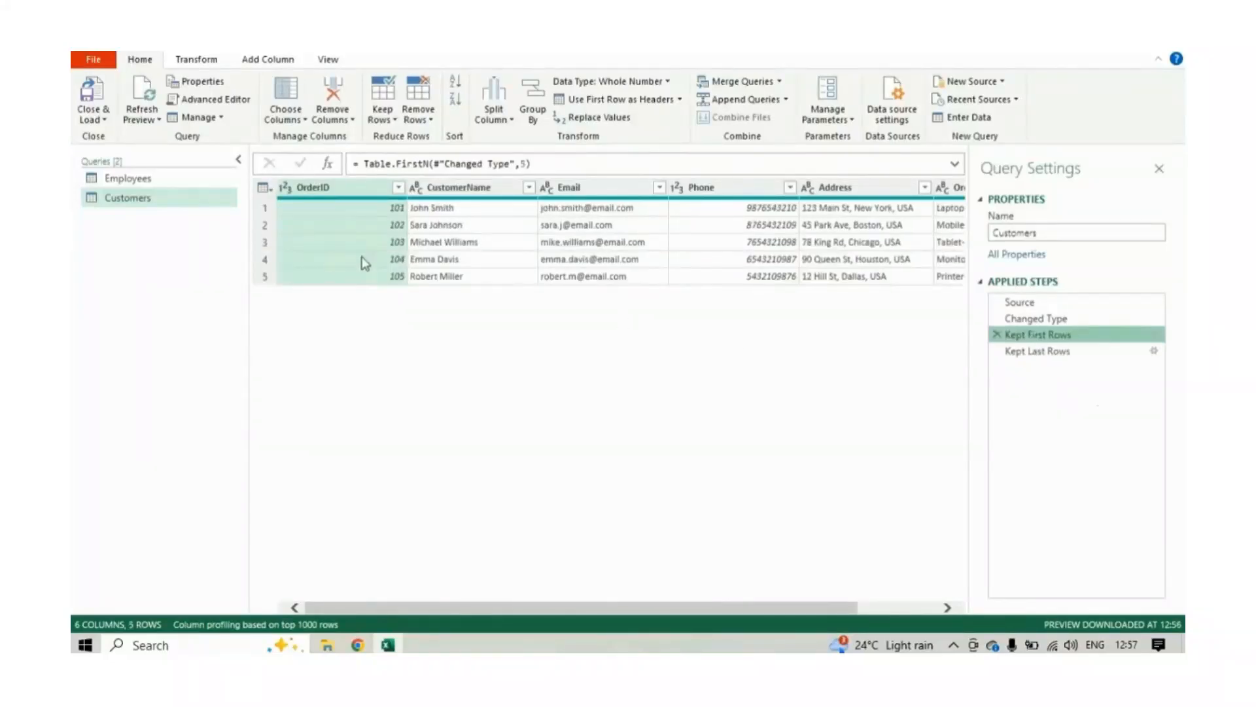
click(364, 276)
click(481, 261)
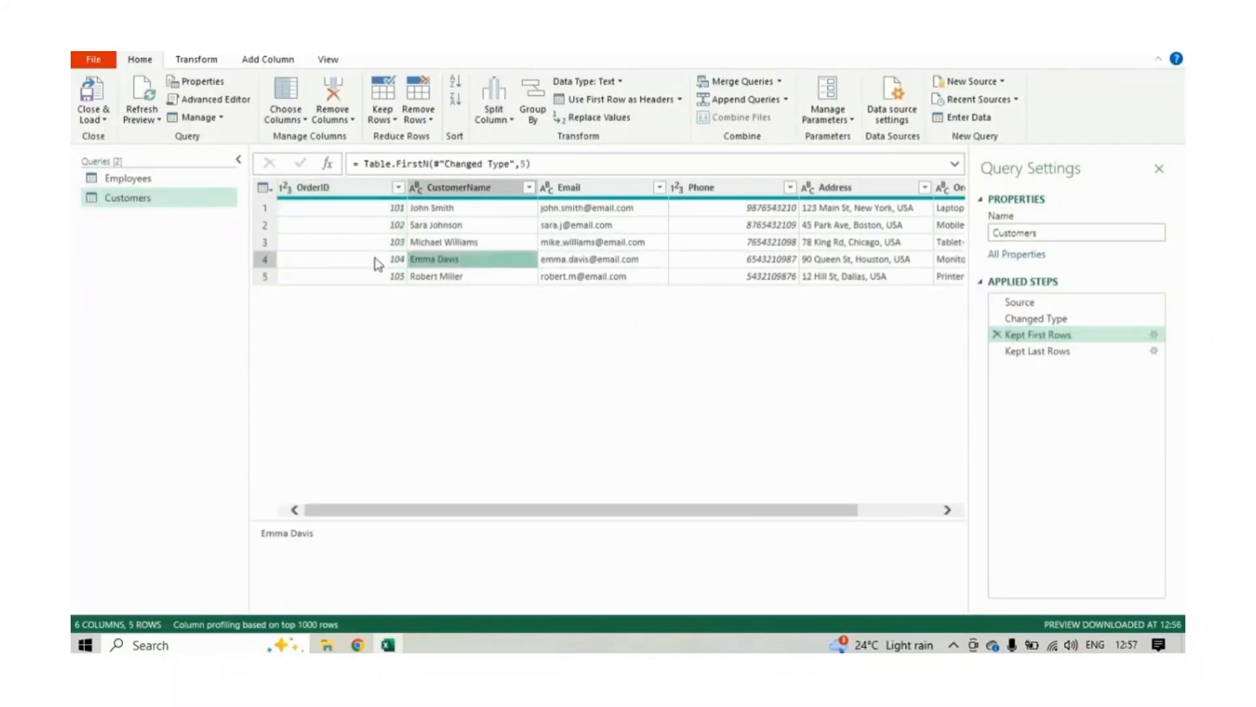
click(372, 262)
click(374, 278)
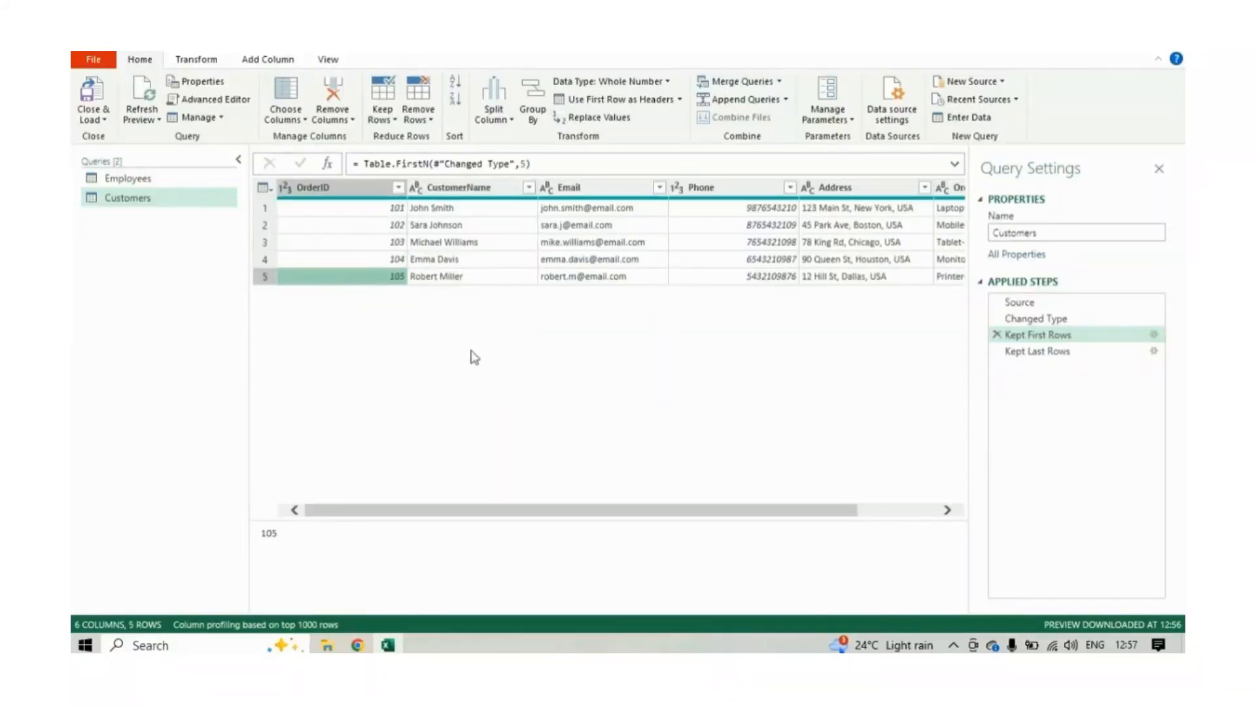
click(1053, 352)
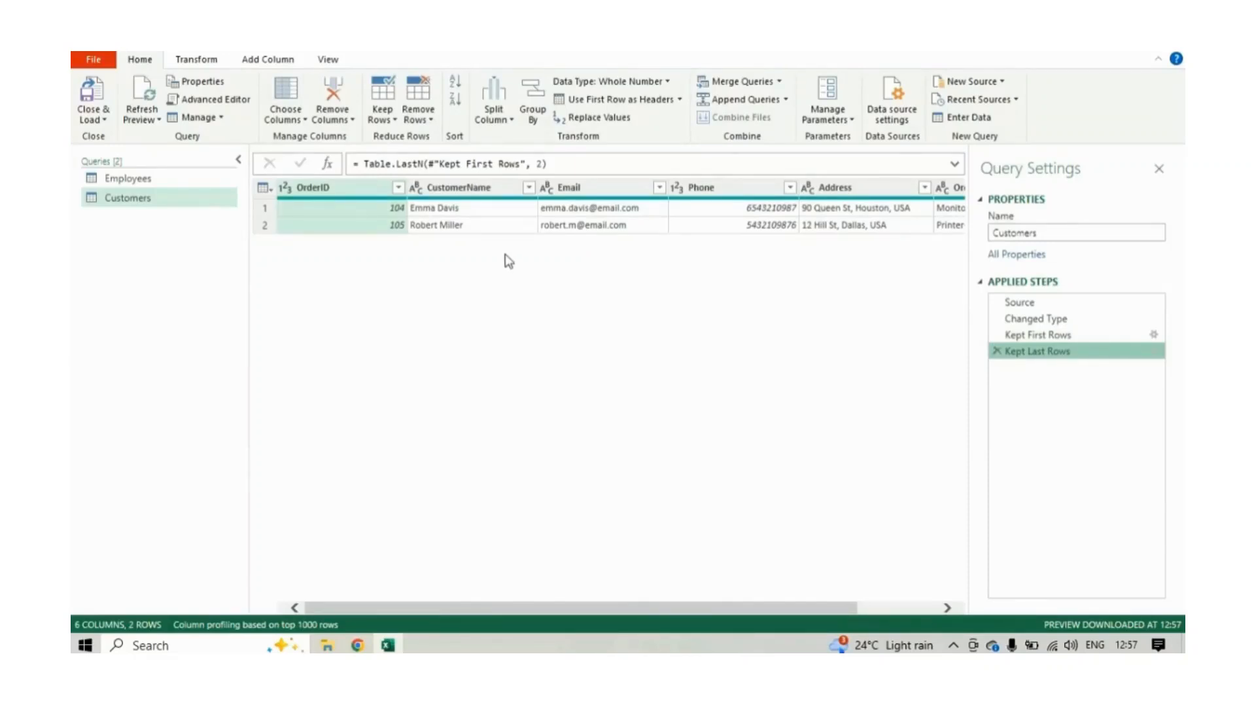
Delete the Kept Last Rows and Kept First Rows applied steps from the Customers query
click(392, 120)
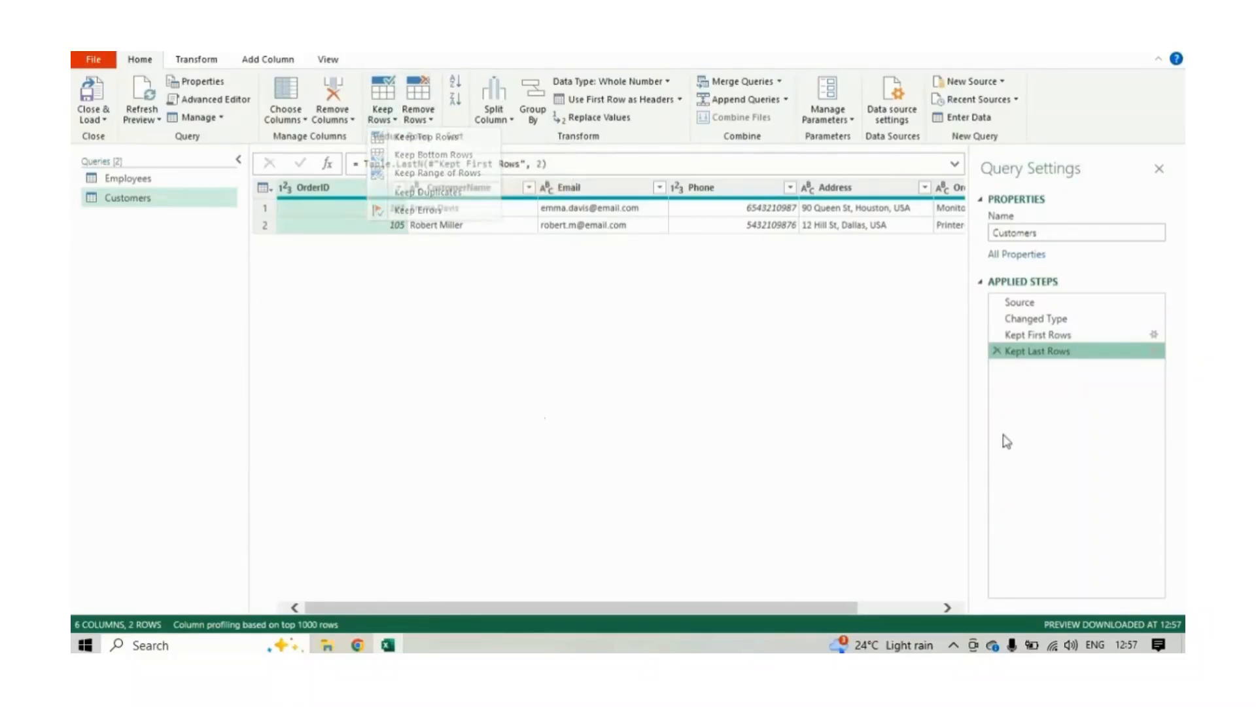
click(997, 352)
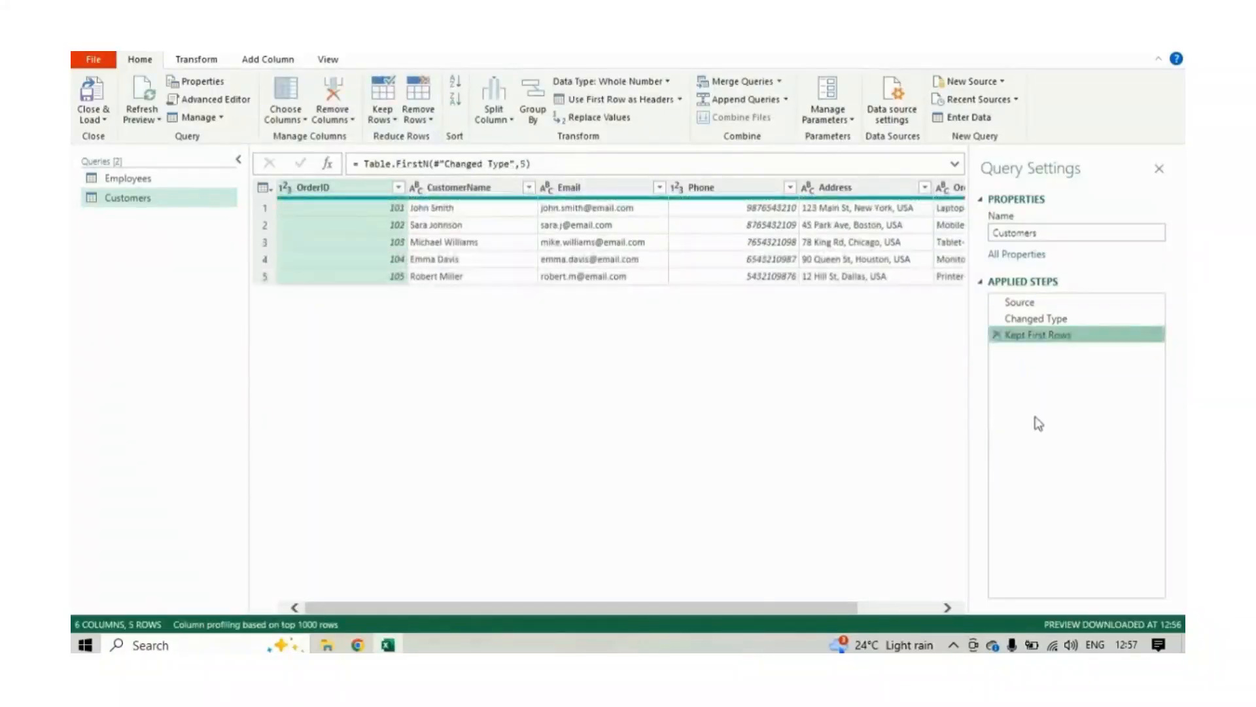
click(997, 334)
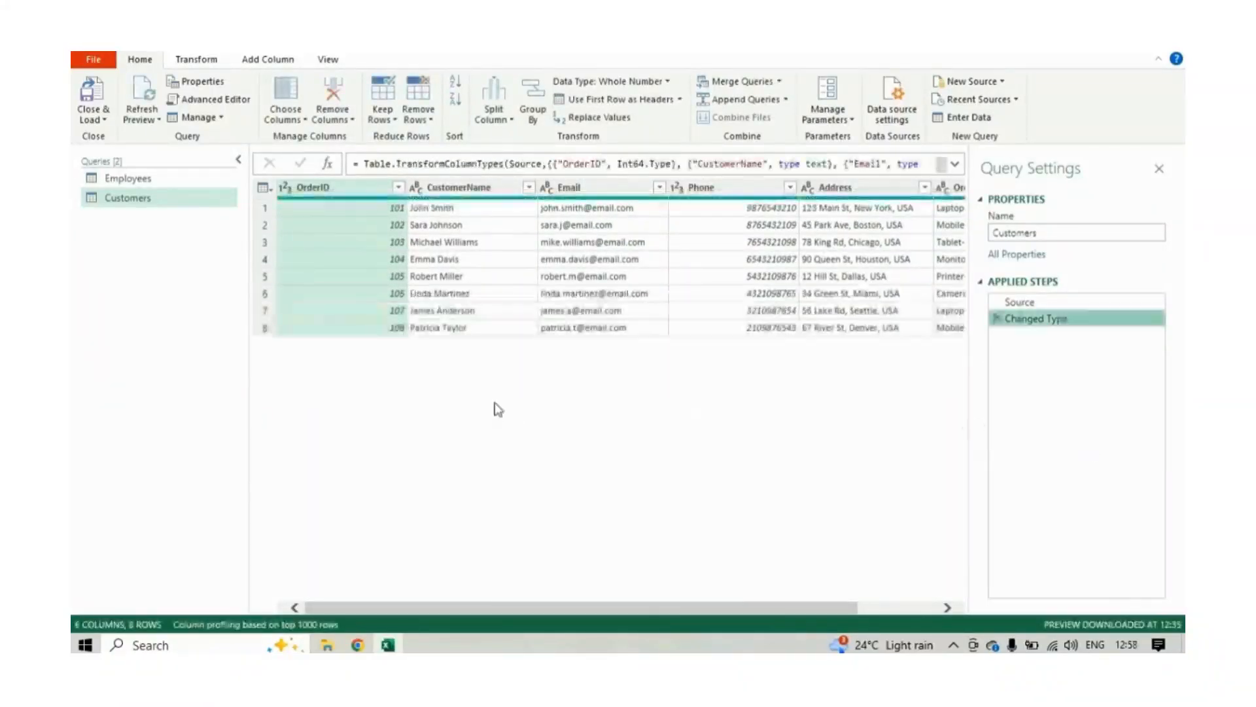
Keep a range of 3 rows starting from row 3 in the Customers query with Keep Range of Rows
click(387, 123)
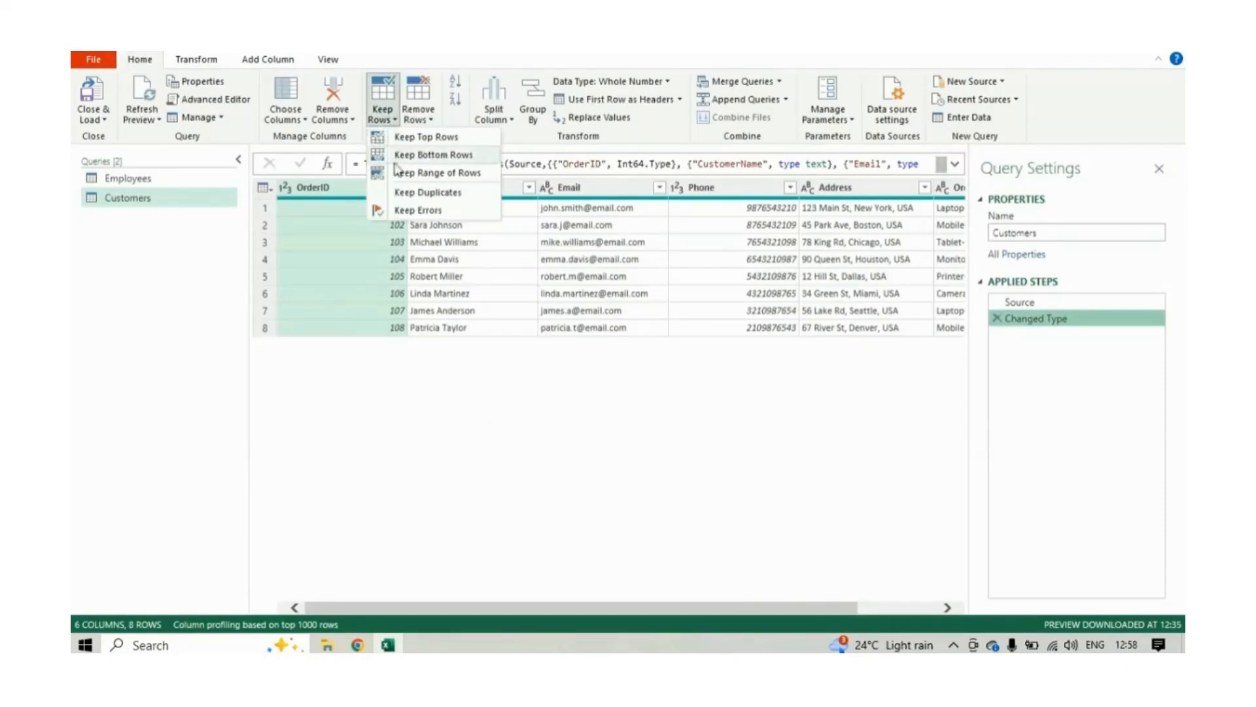
click(420, 175)
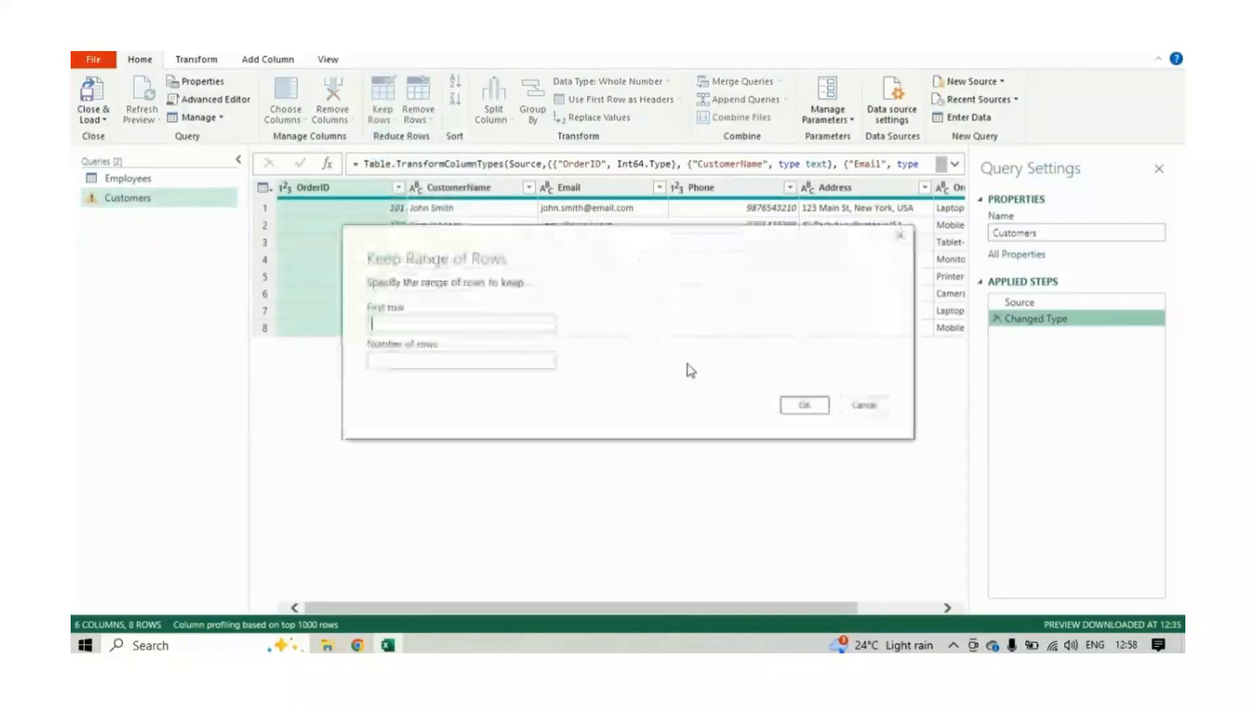
click(458, 349)
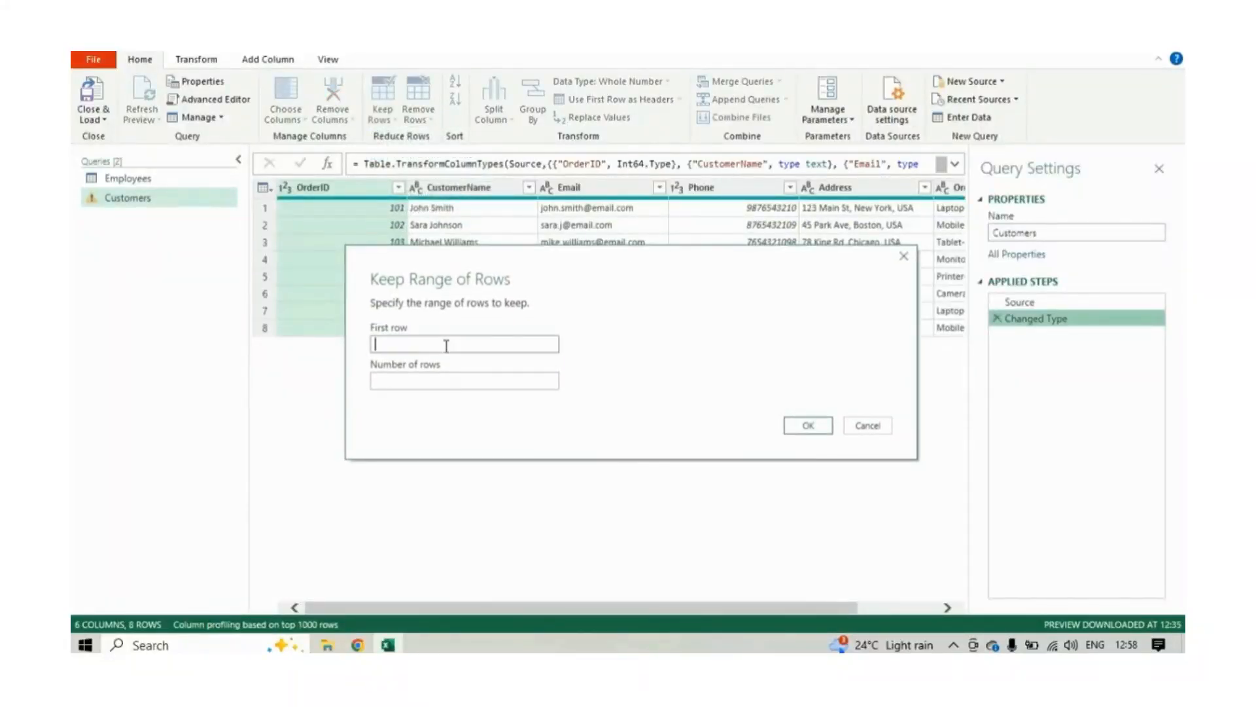
drag(578, 283, 590, 308)
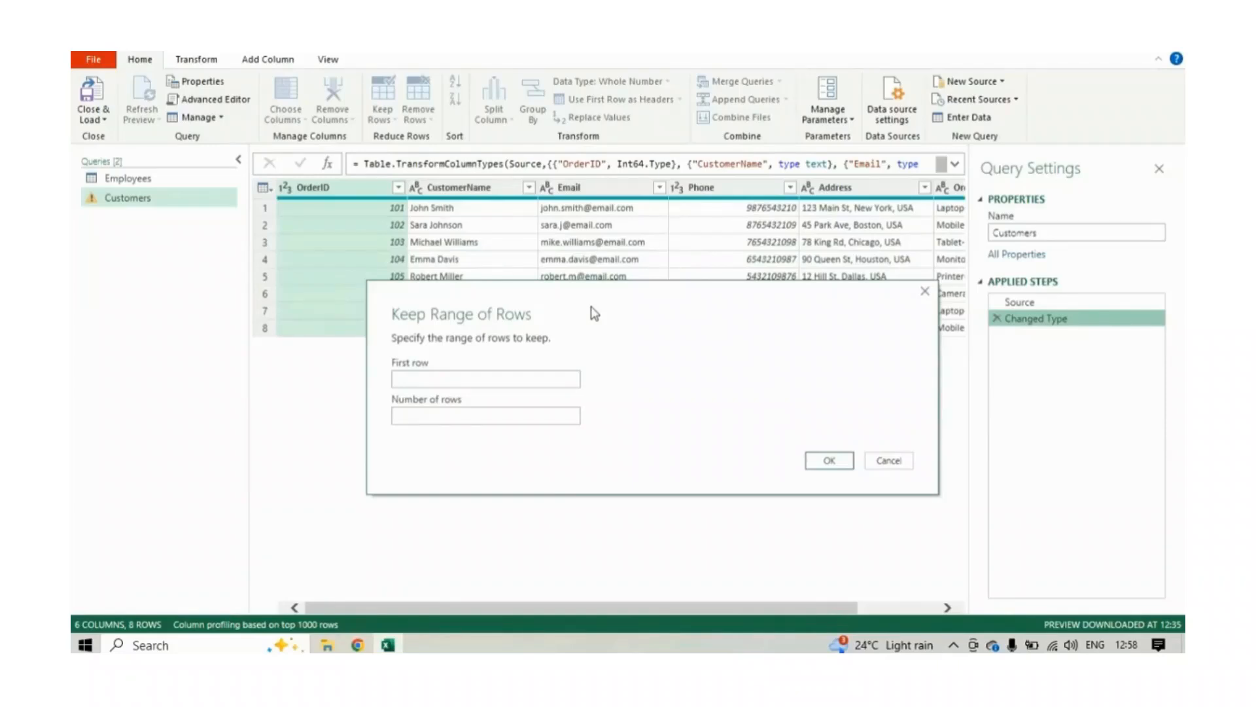
click(480, 380)
text(3)
click(468, 413)
text(3)
click(835, 464)
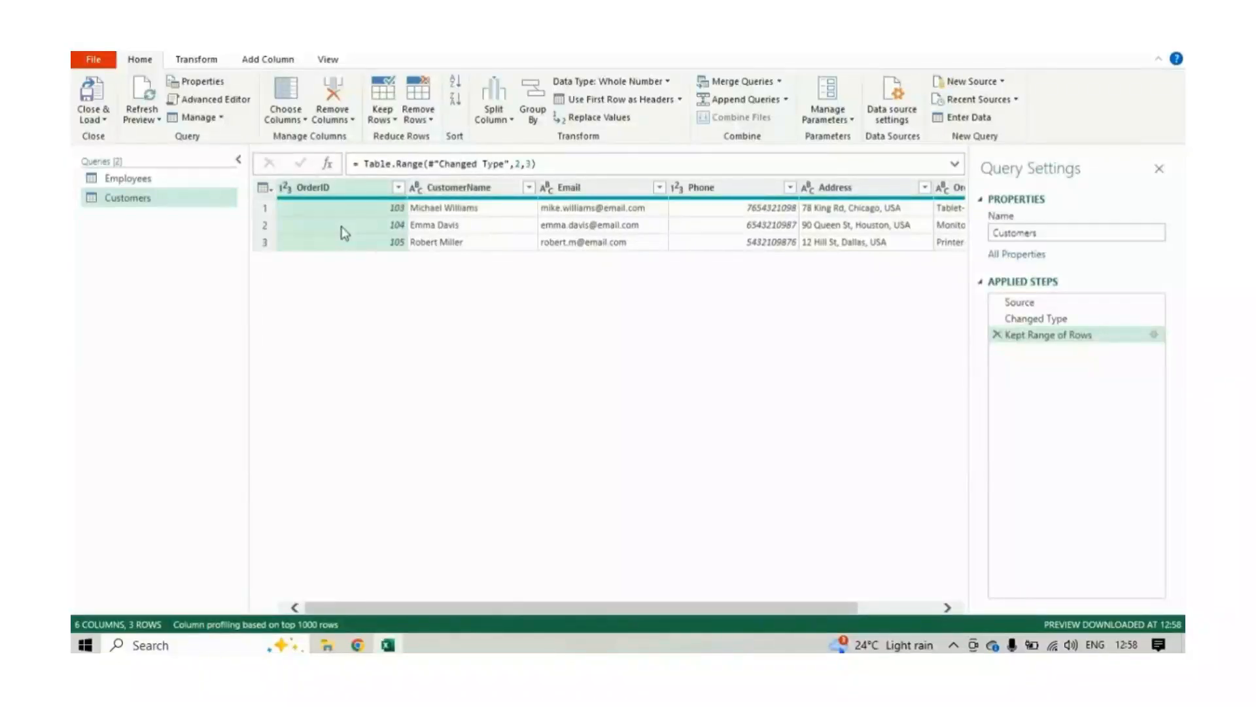
Review the remaining Keep Rows options, and delete the Kept Range of Rows applied step from the Customers query
click(393, 120)
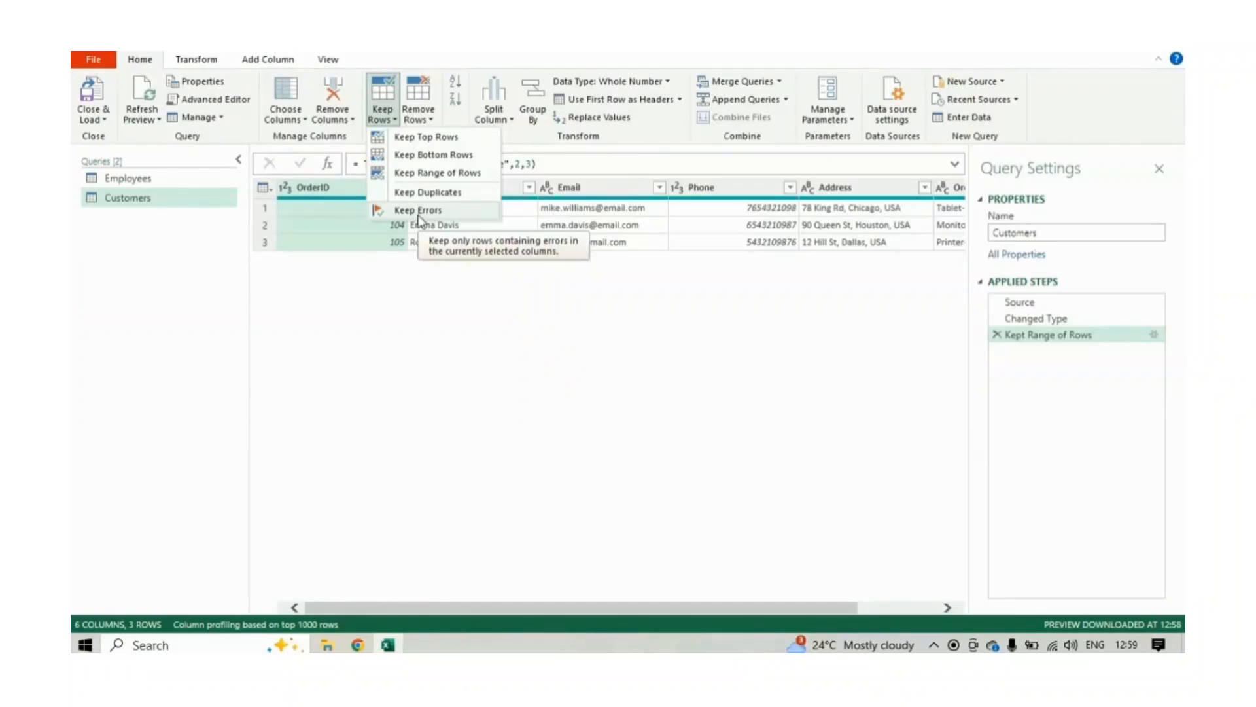
click(494, 290)
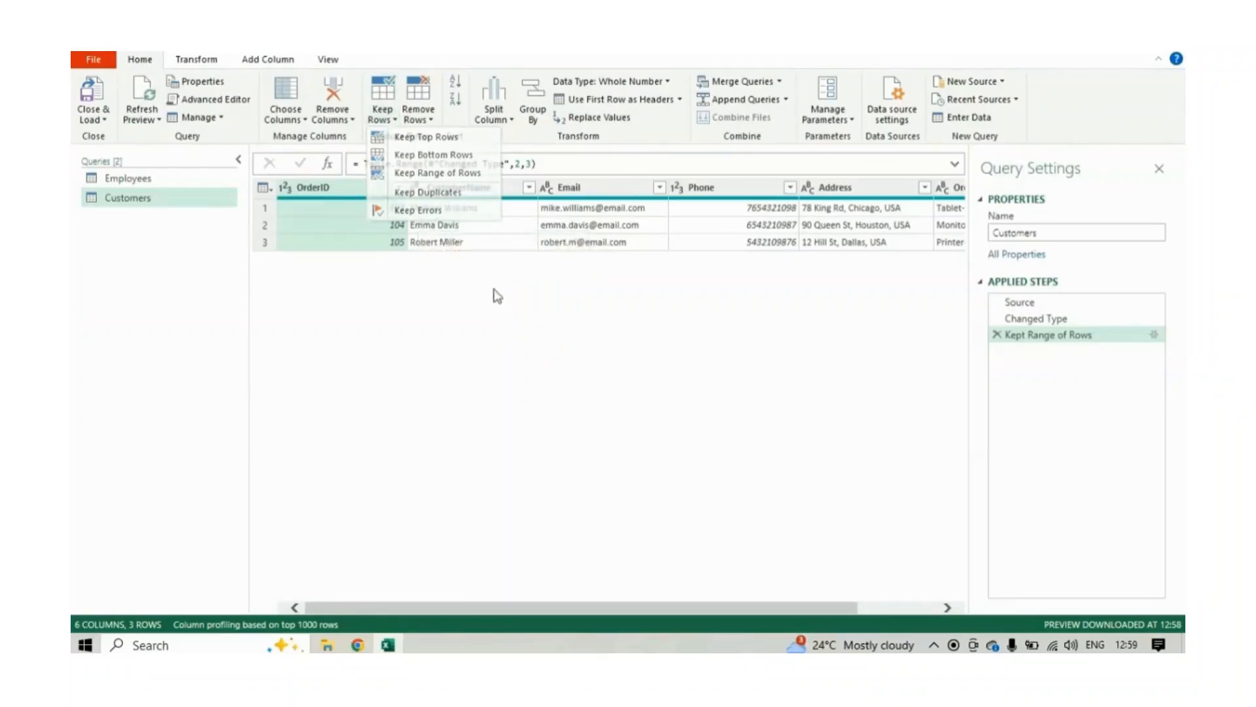
click(998, 334)
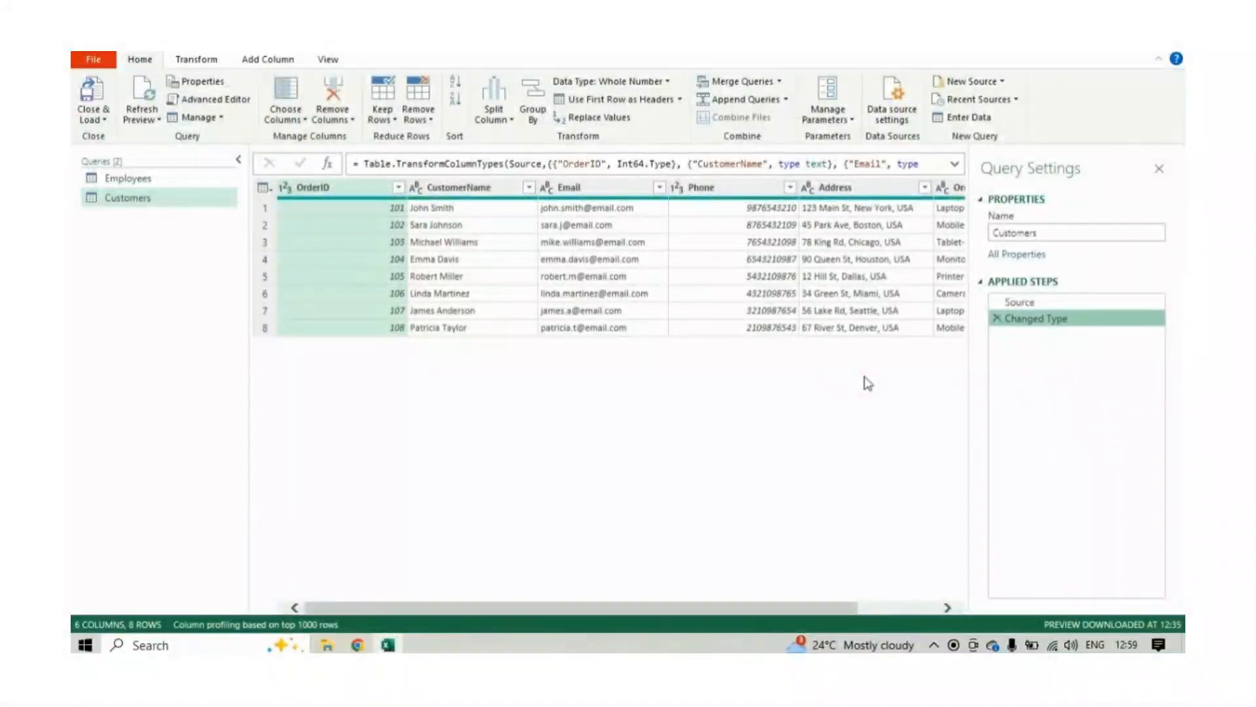
Remove the top 1 row of the Customers query with Remove Top Rows
click(435, 122)
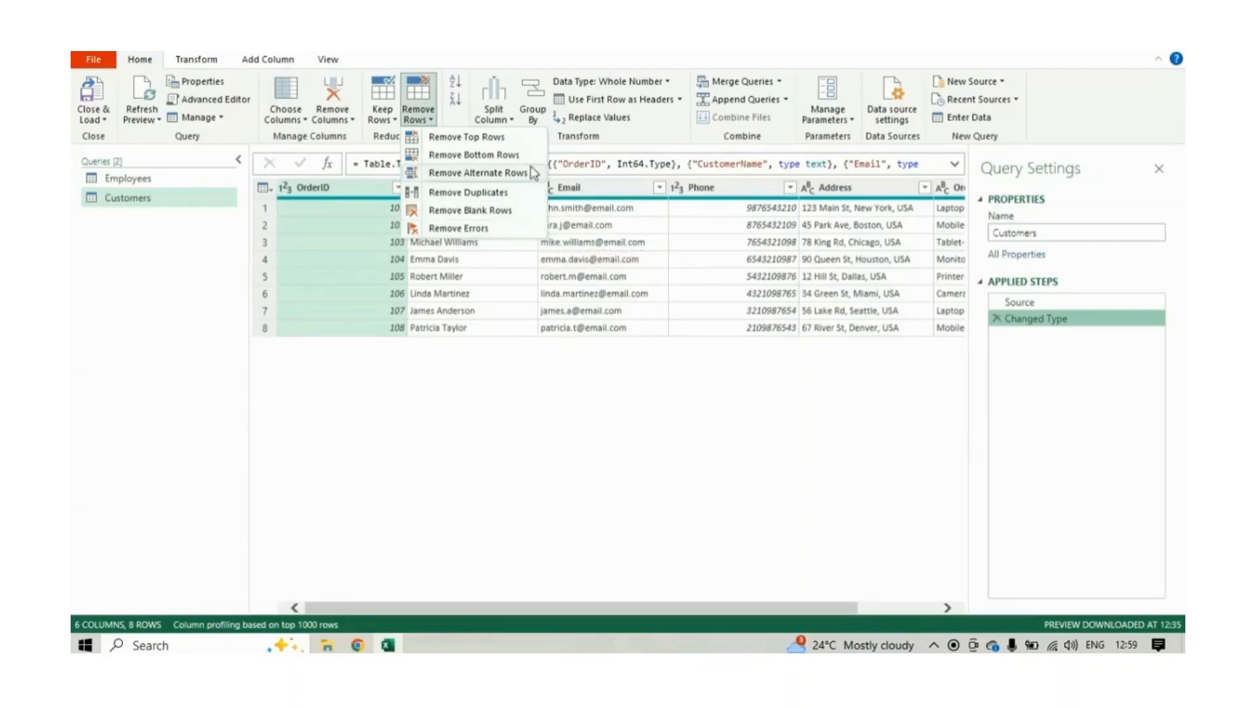
click(481, 139)
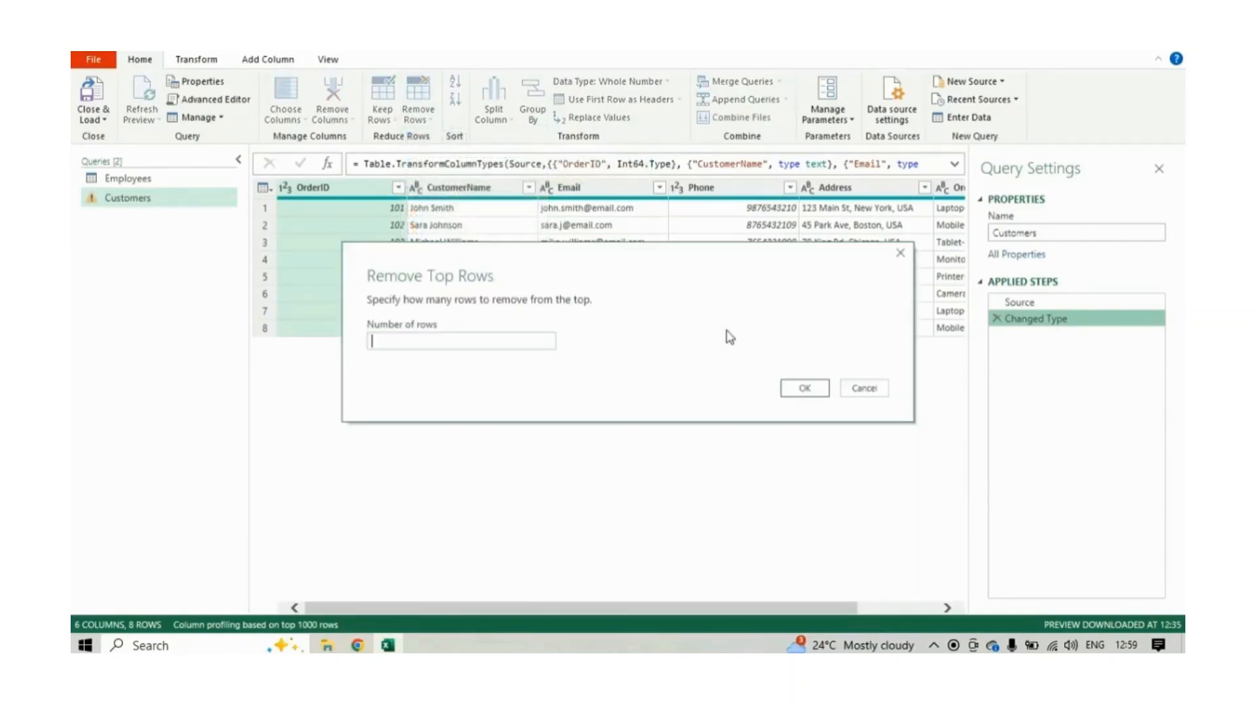
click(452, 381)
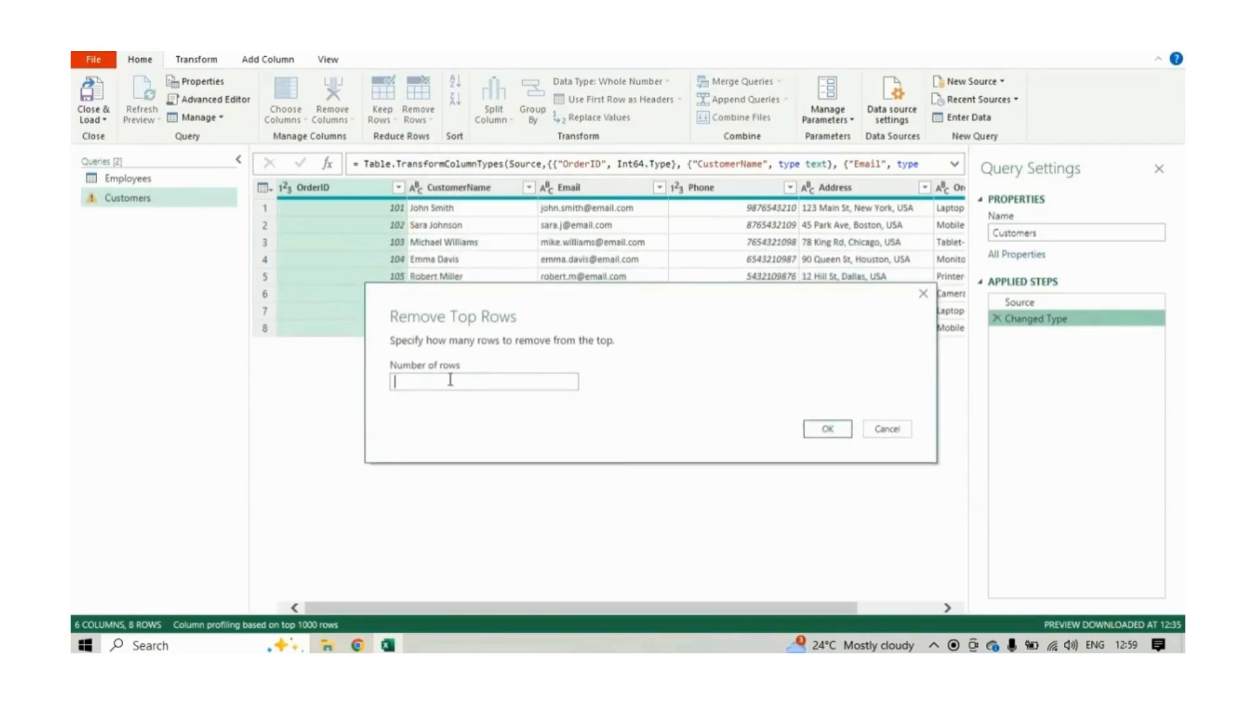
text(1)
click(829, 429)
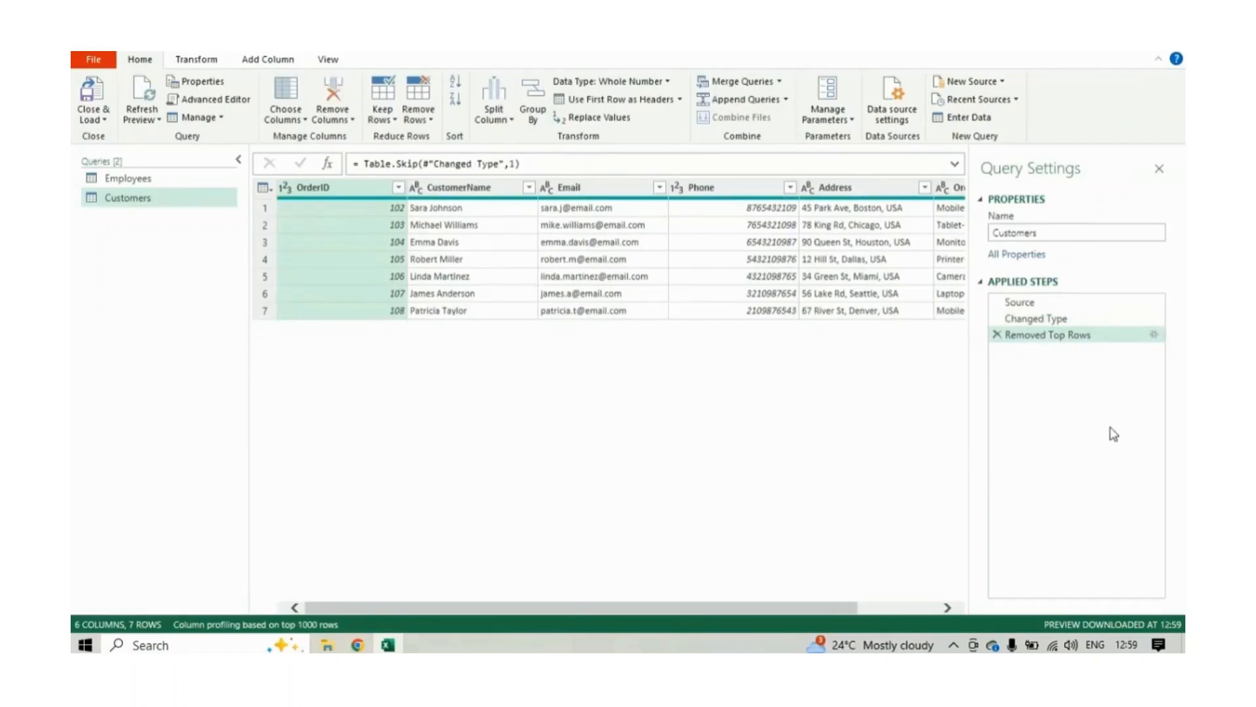
Remove the bottom 2 rows of the Customers query with Remove Bottom Rows
click(416, 120)
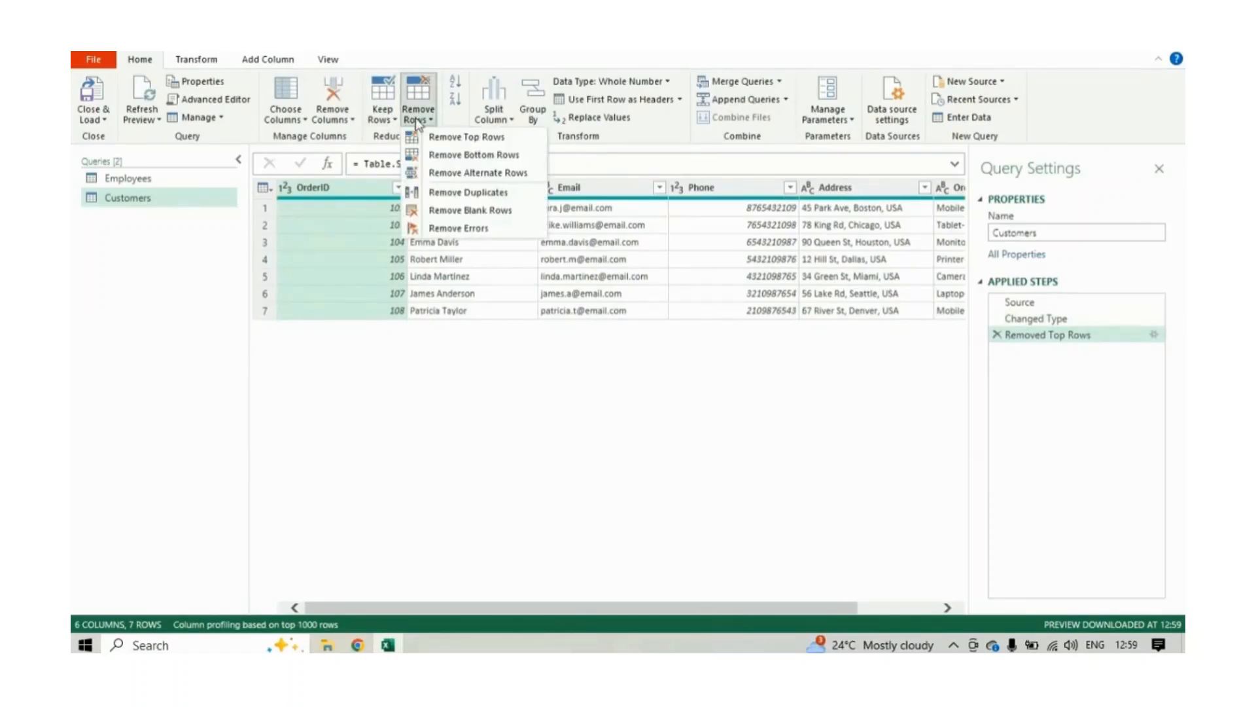
click(465, 155)
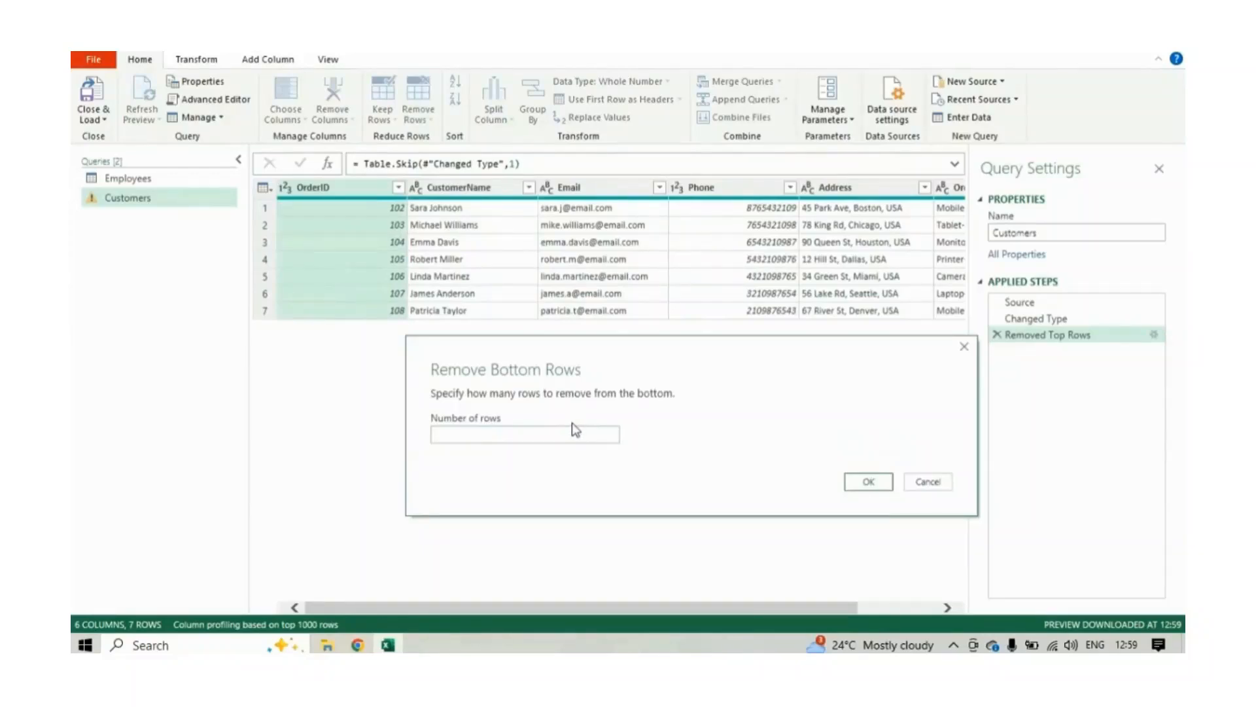
click(451, 434)
text(2)
click(868, 480)
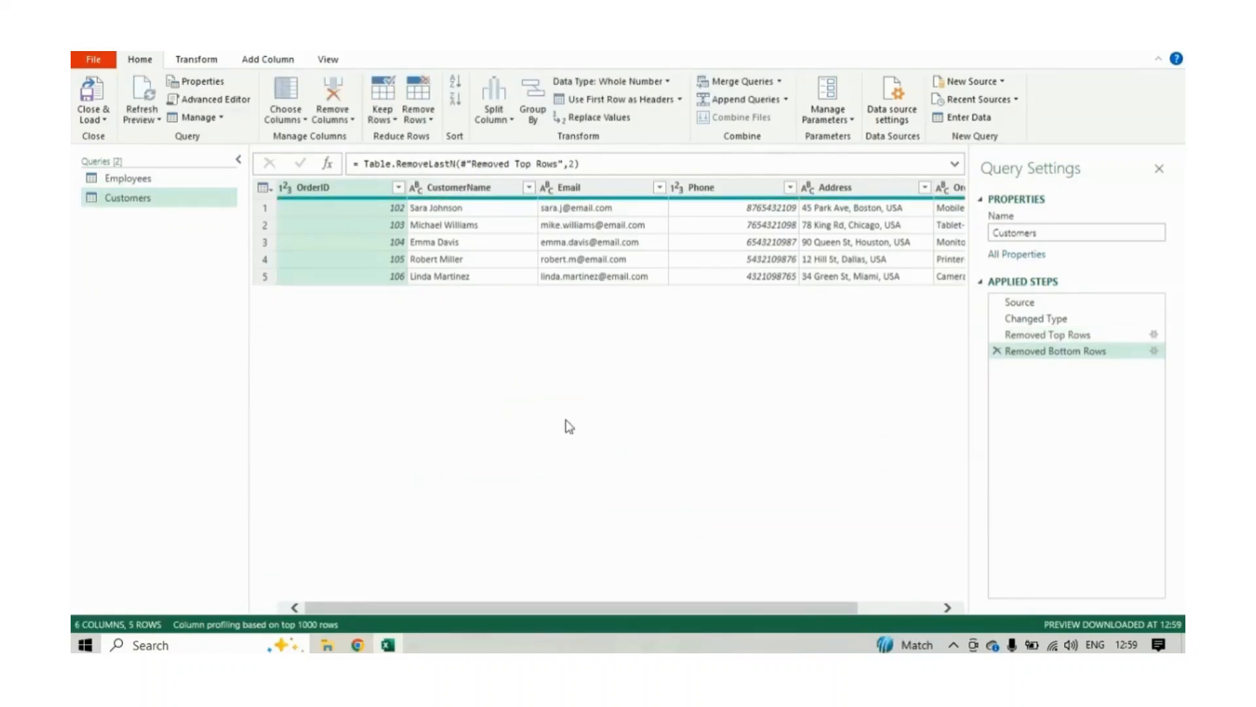
Remove alternate rows from the Customers query, with first row to remove 2, 1 row to remove and 1 row to keep
click(422, 115)
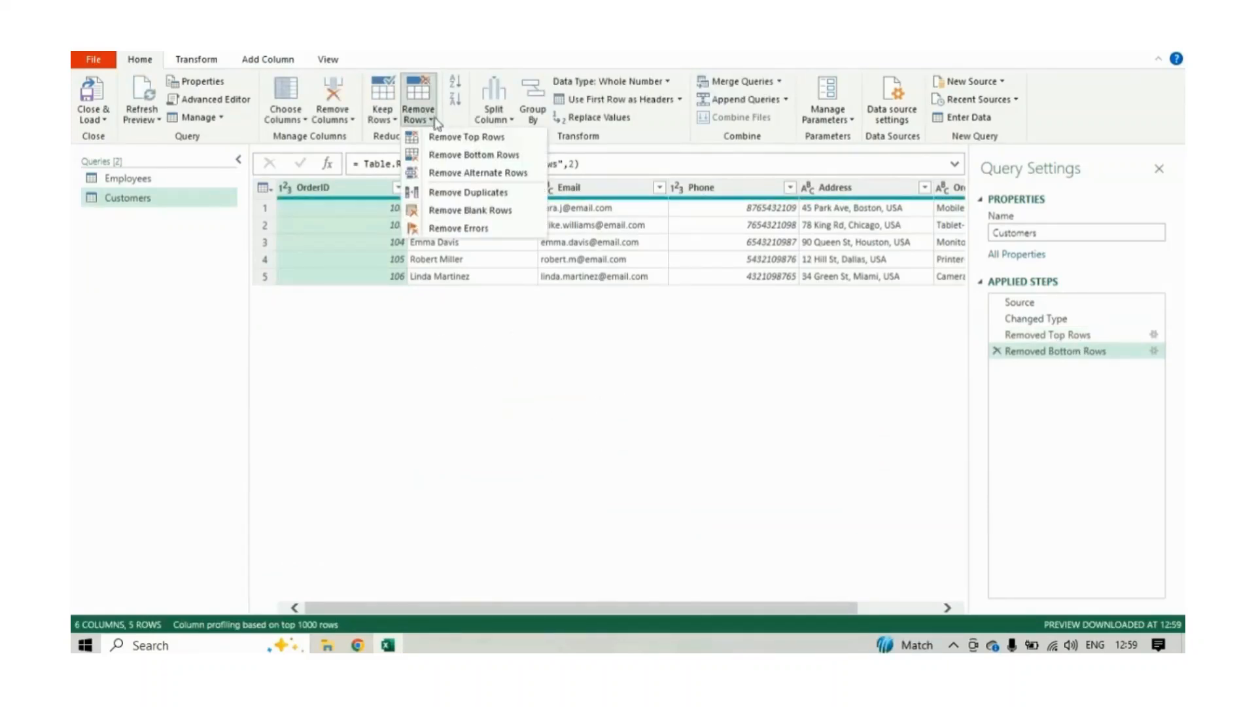
click(501, 174)
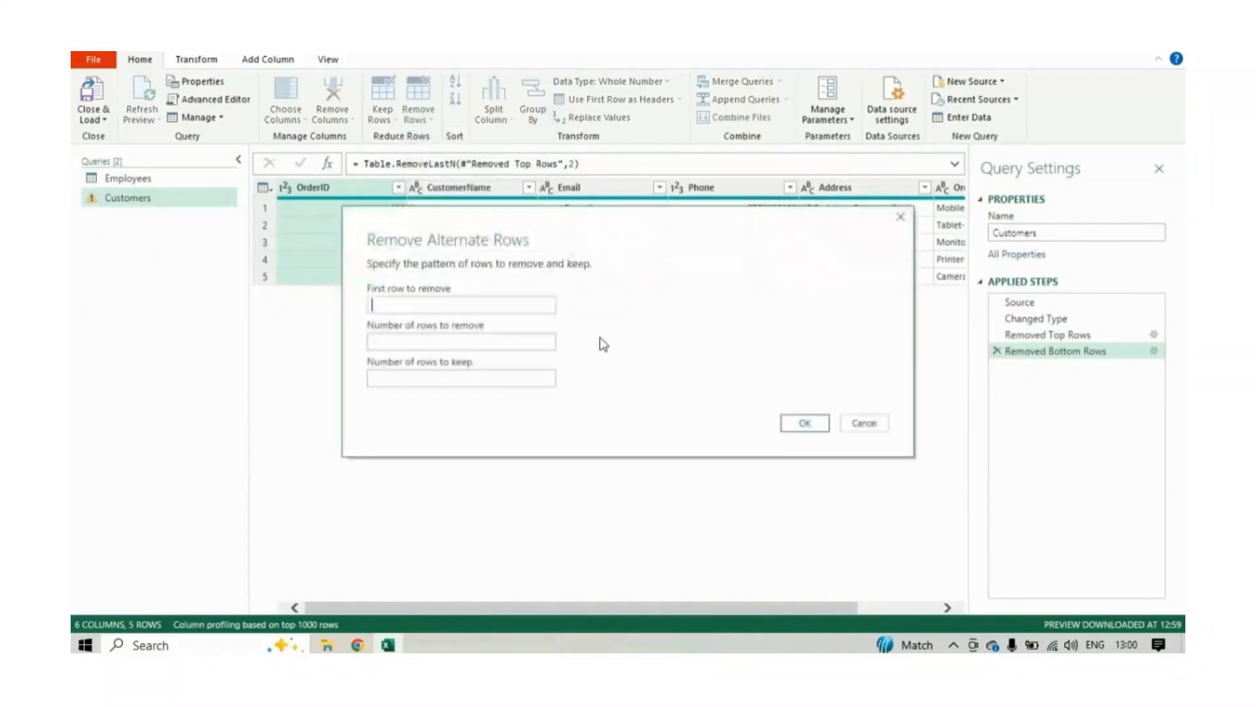
drag(642, 216, 657, 304)
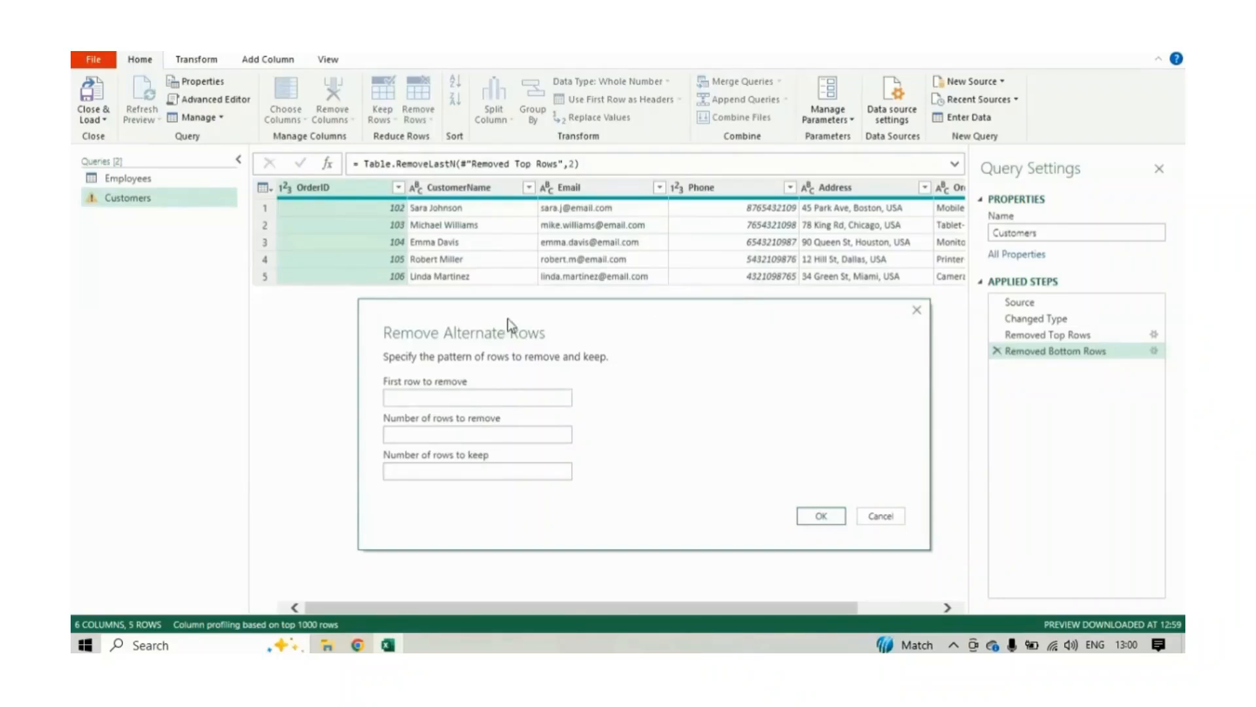
drag(509, 326, 513, 305)
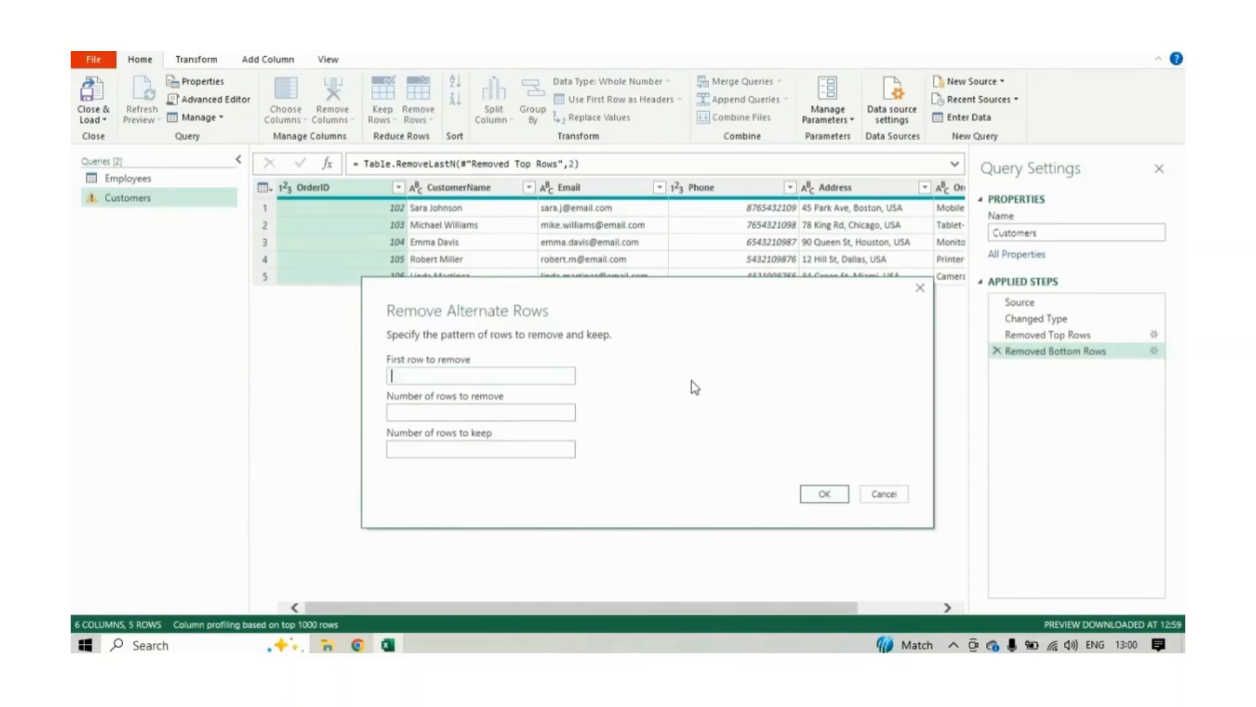
text(2)
click(557, 411)
text(1)
click(478, 456)
text(1)
drag(710, 287, 777, 198)
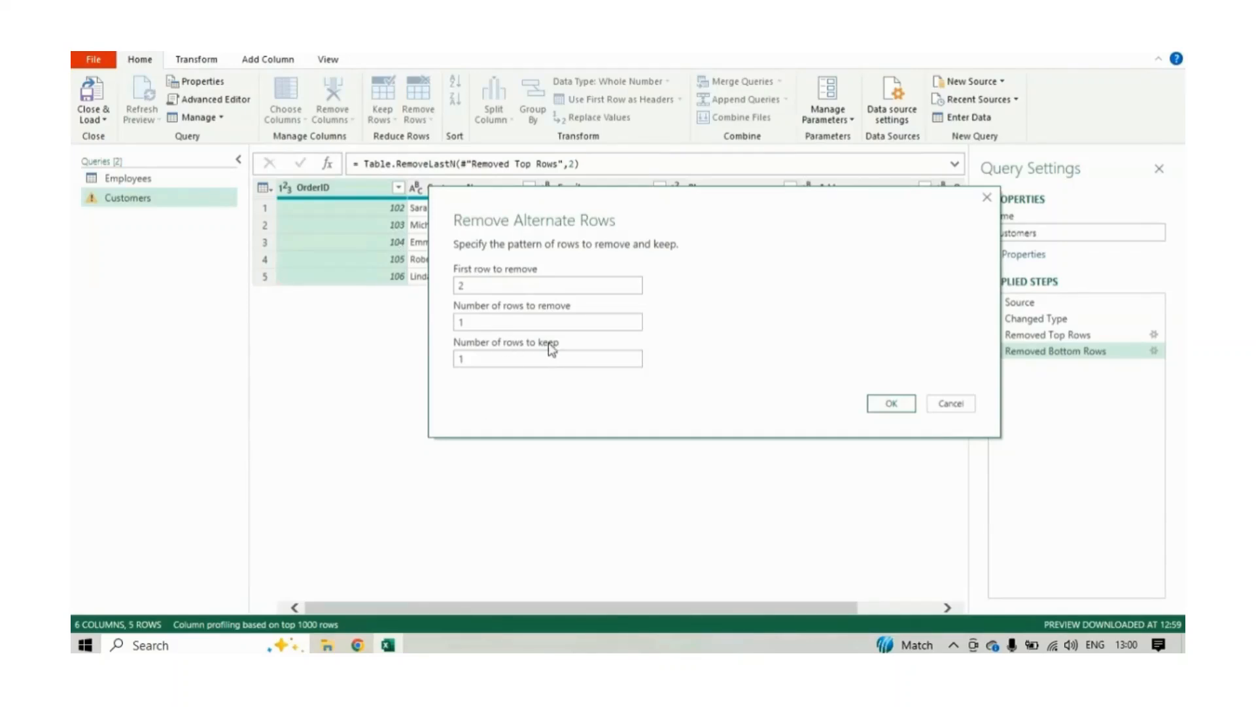
click(946, 404)
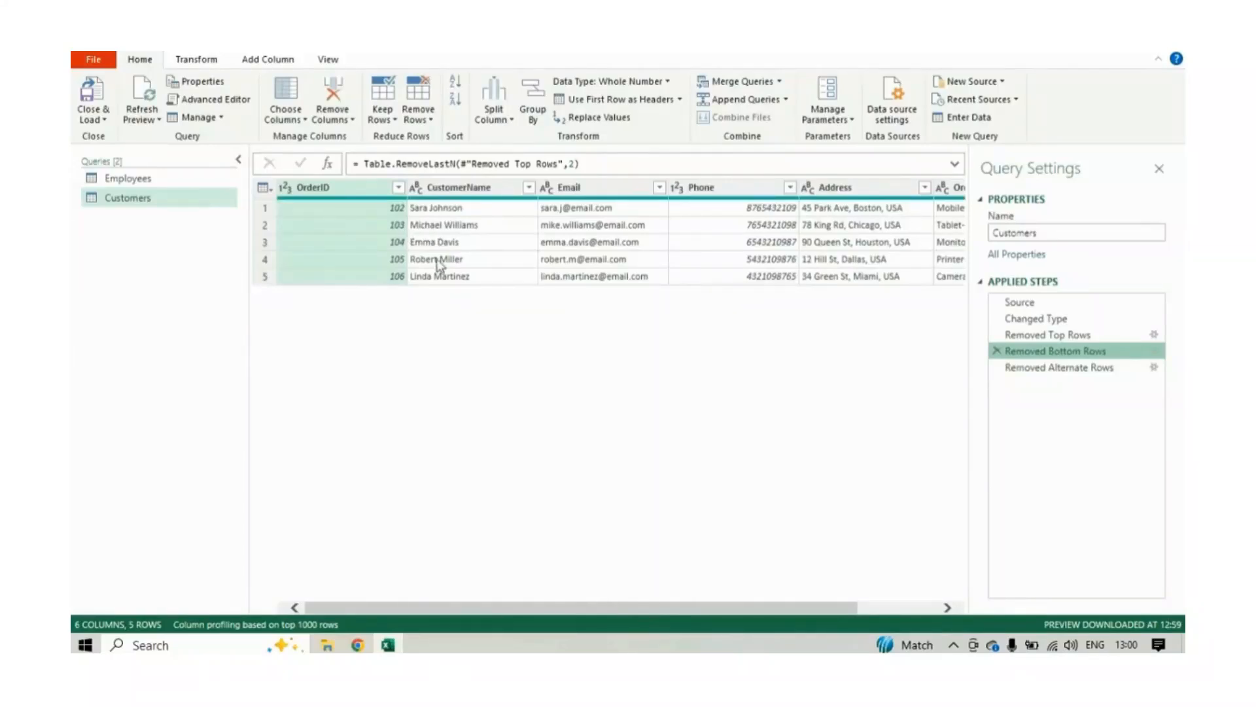
Compare the rows at the Removed Alternate Rows and Removed Bottom Rows applied steps
click(1024, 368)
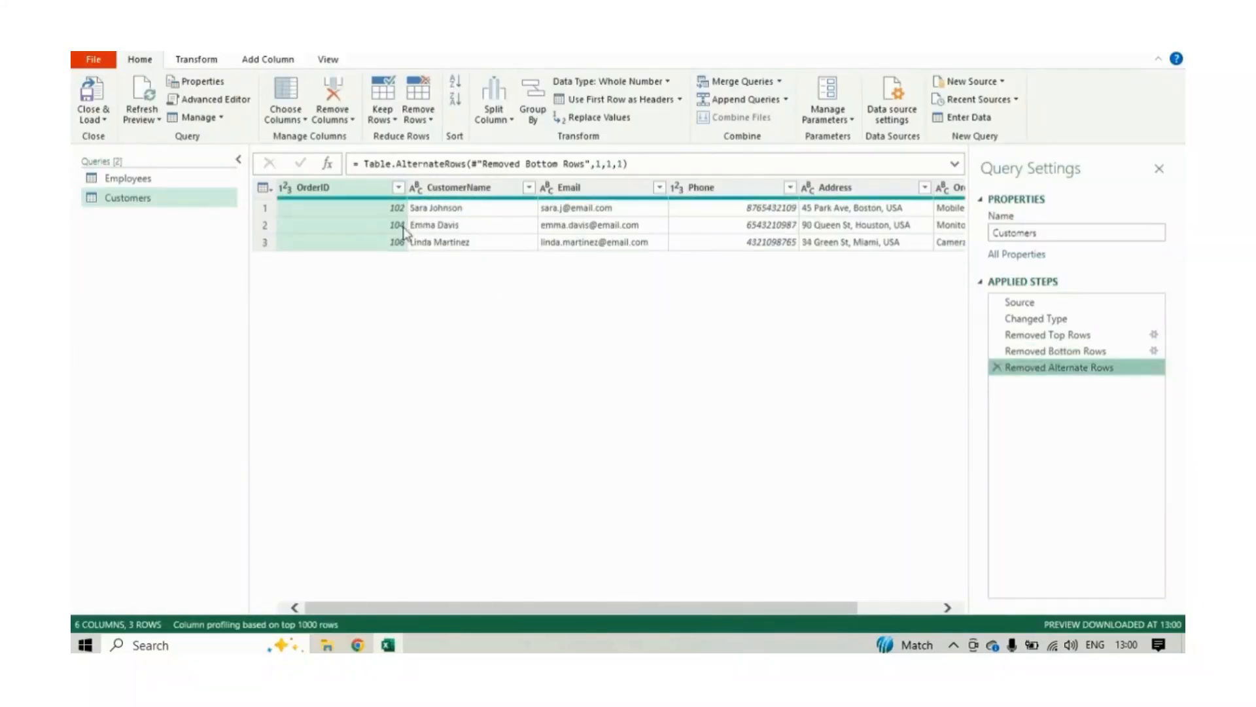
click(1055, 351)
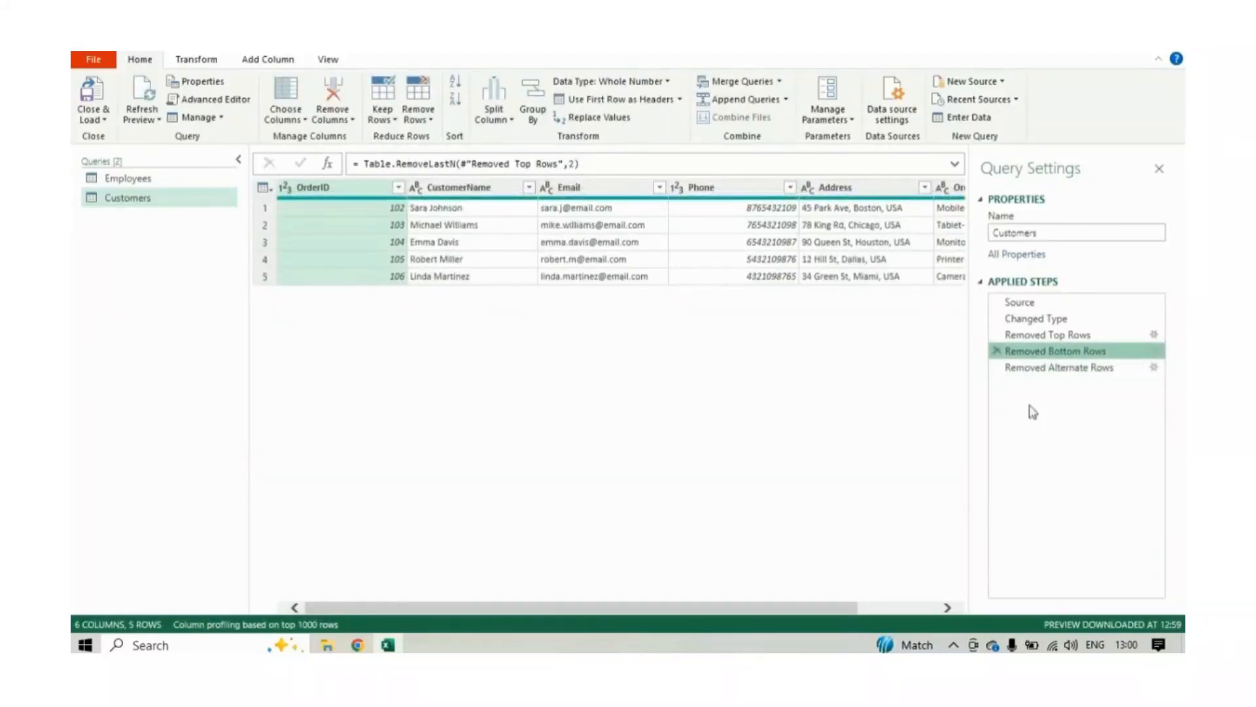
click(1039, 367)
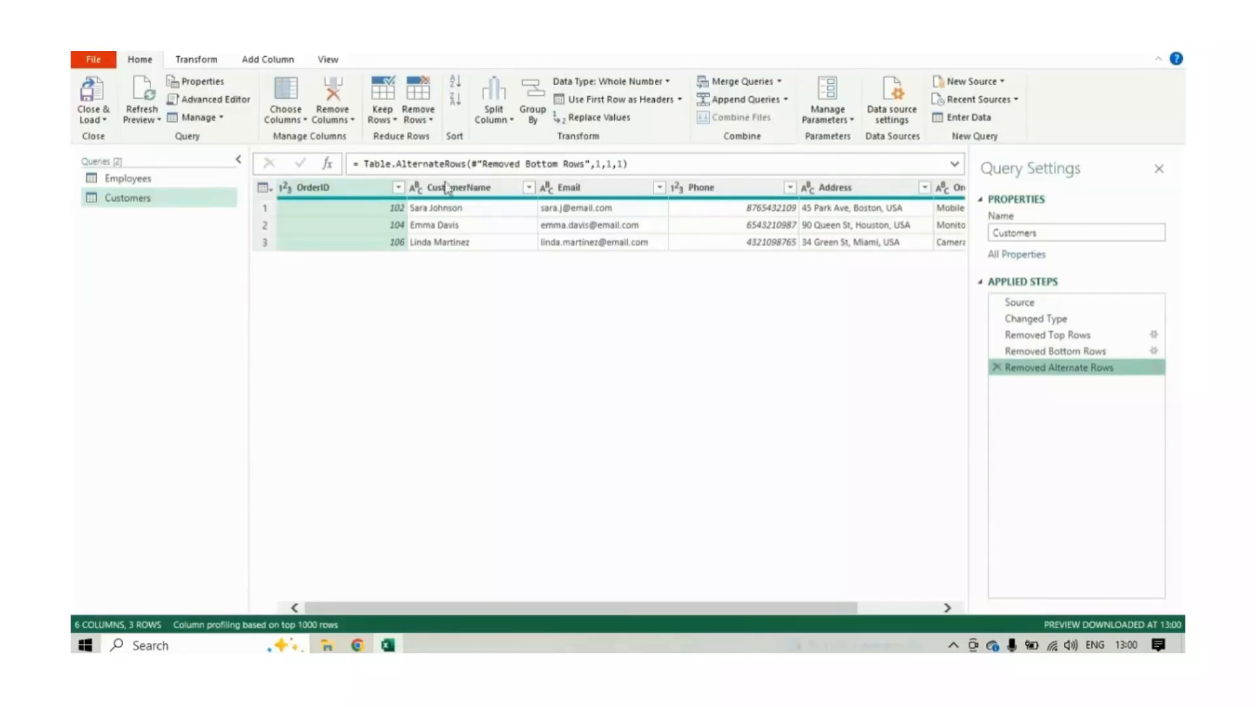
Review the Remove Duplicates, Remove Blank Rows and Remove Errors options, first for CustomerName, then for CustomerName, Email and Phone selected together
click(432, 121)
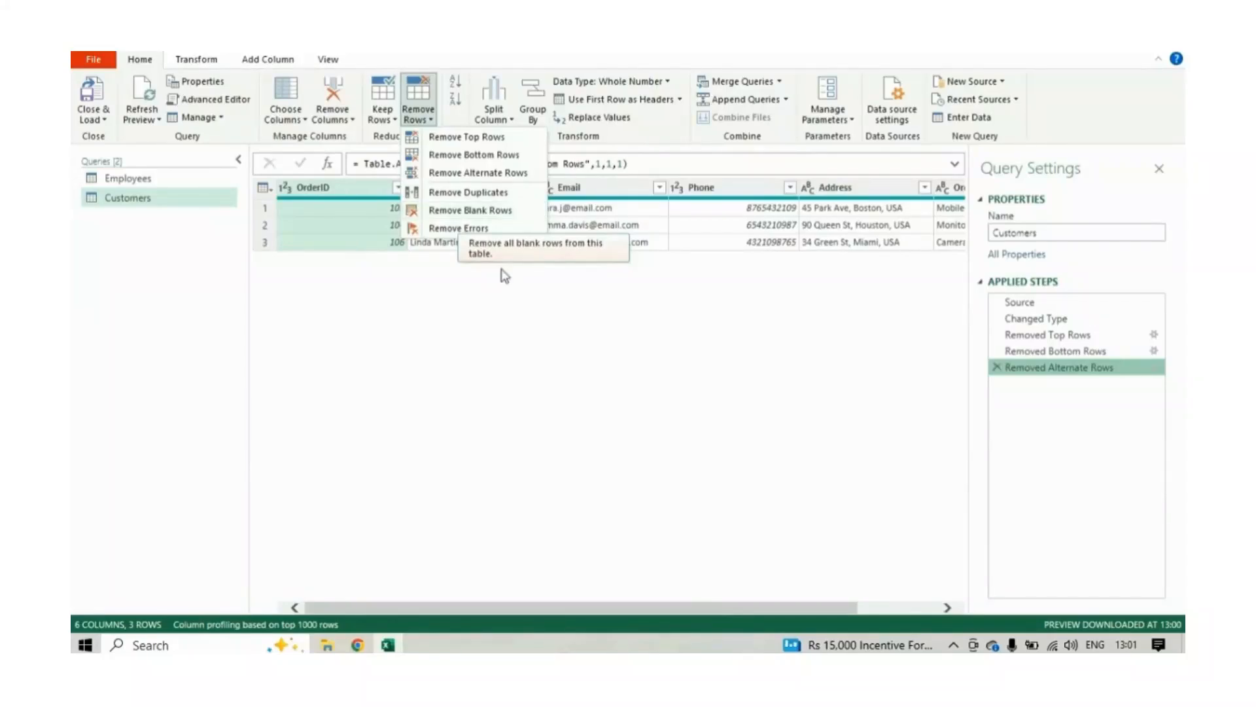
click(519, 314)
click(451, 188)
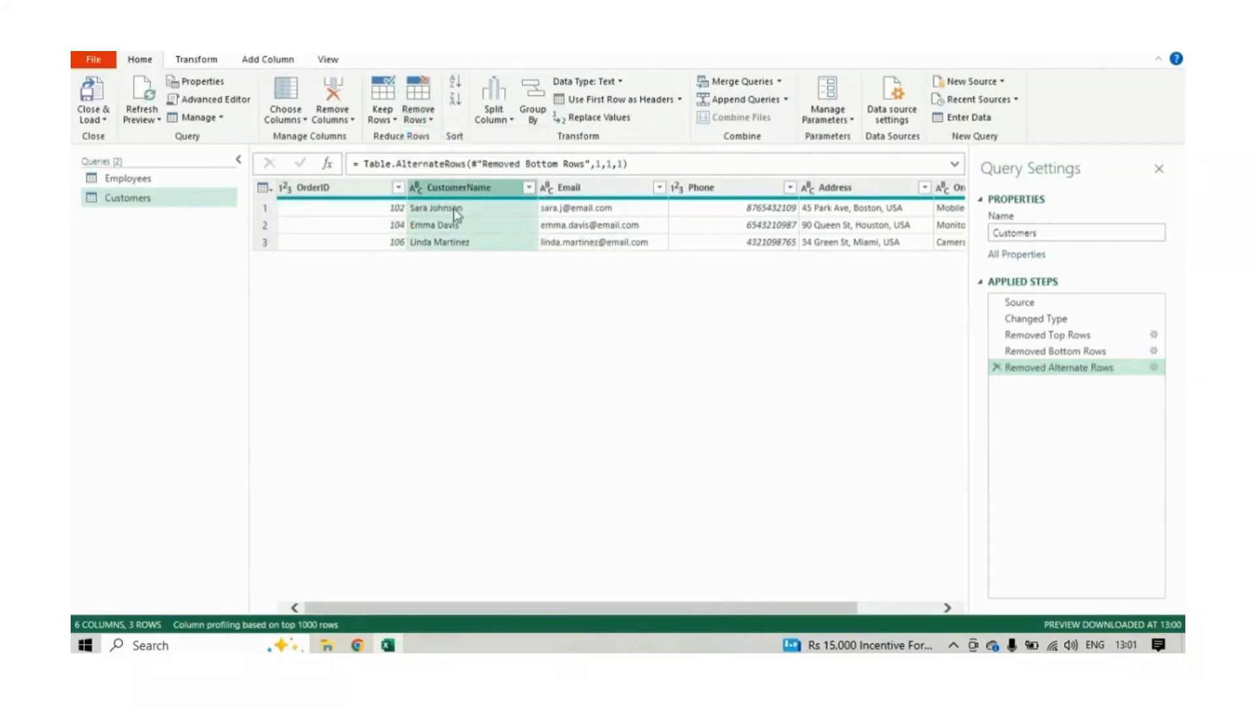
click(424, 123)
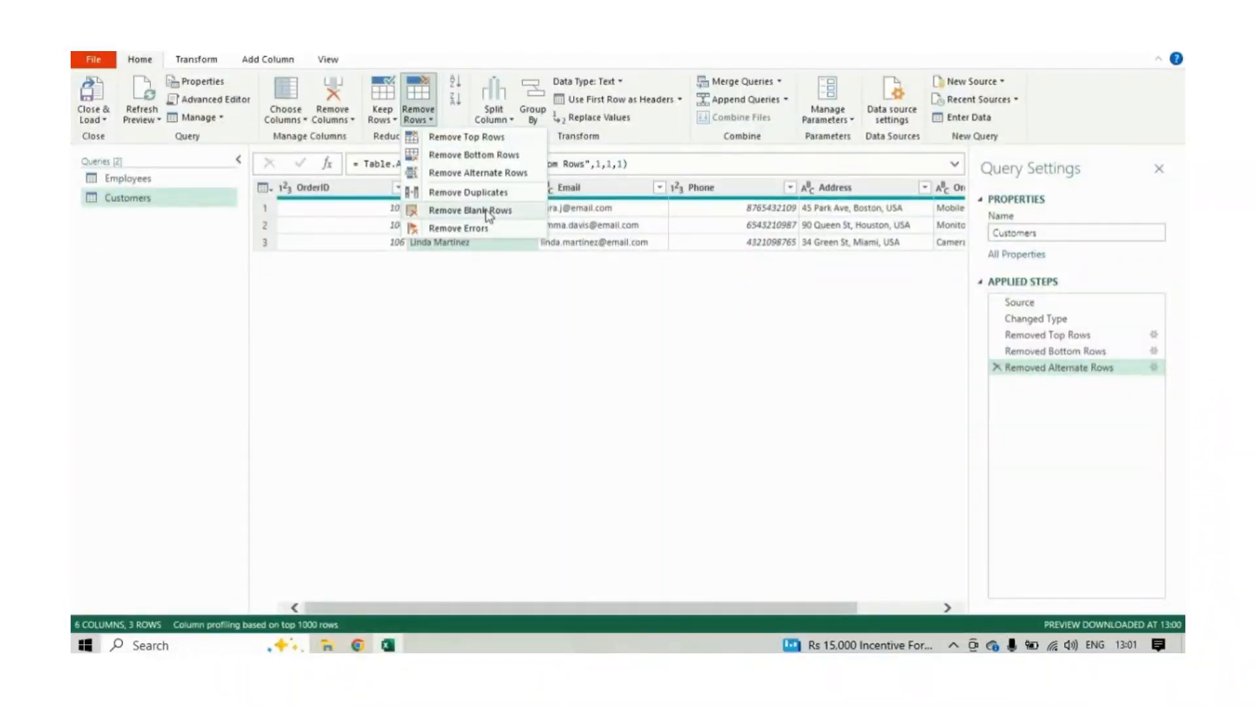
click(539, 278)
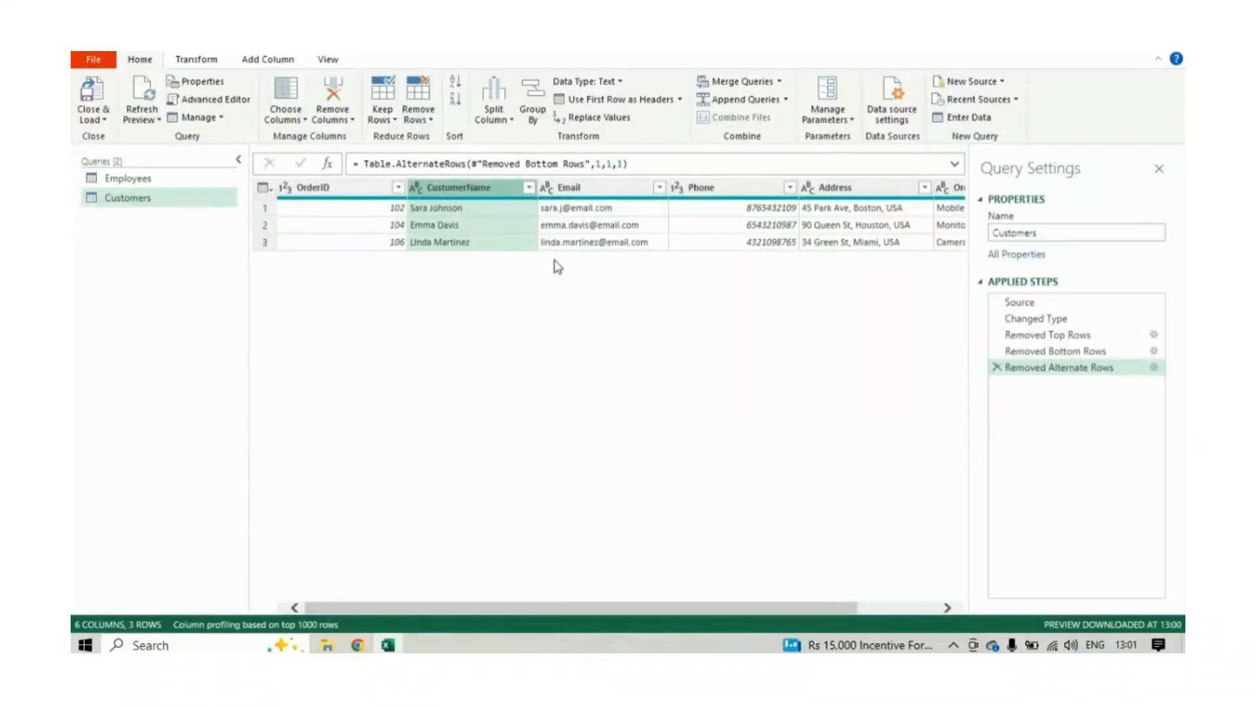
ctrl+click(576, 191)
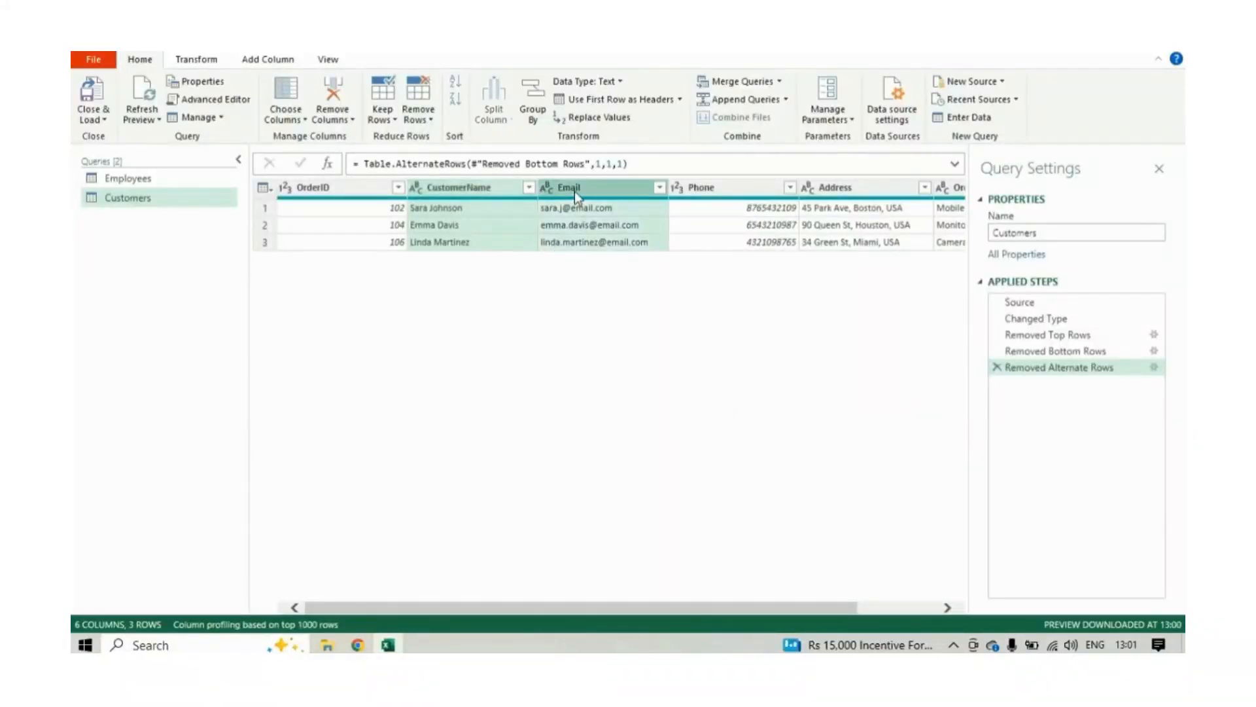
ctrl+click(703, 187)
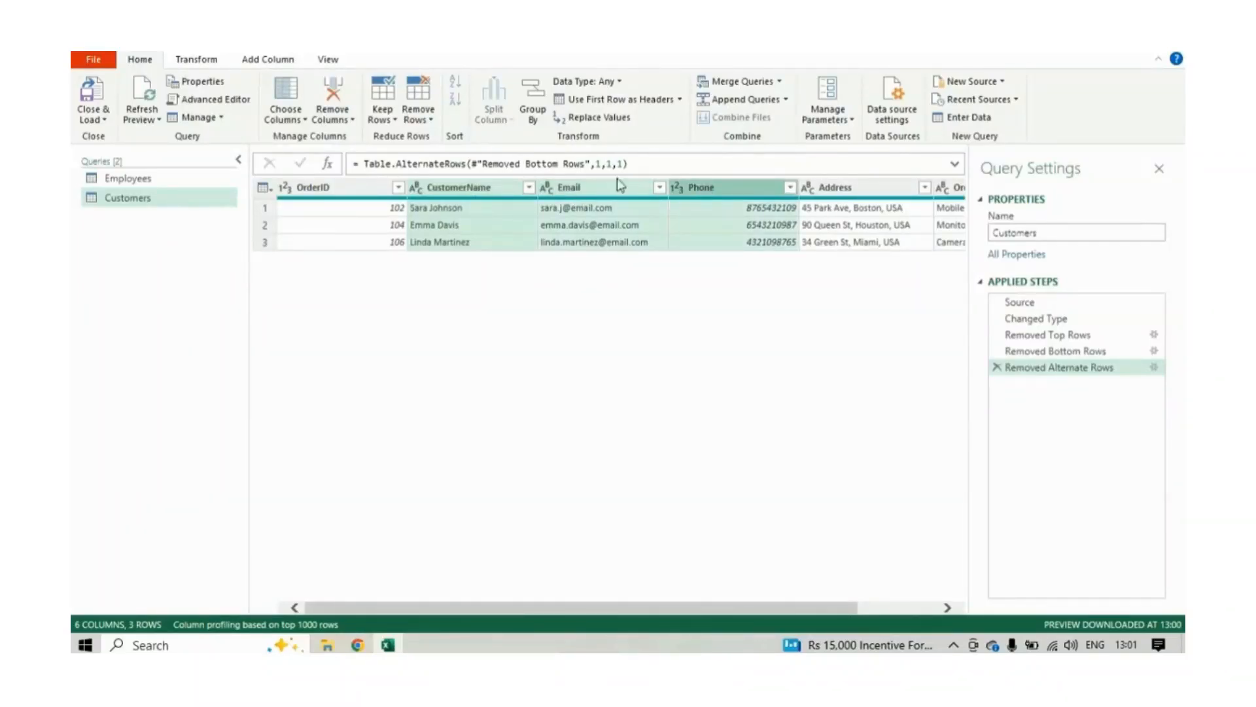
click(418, 114)
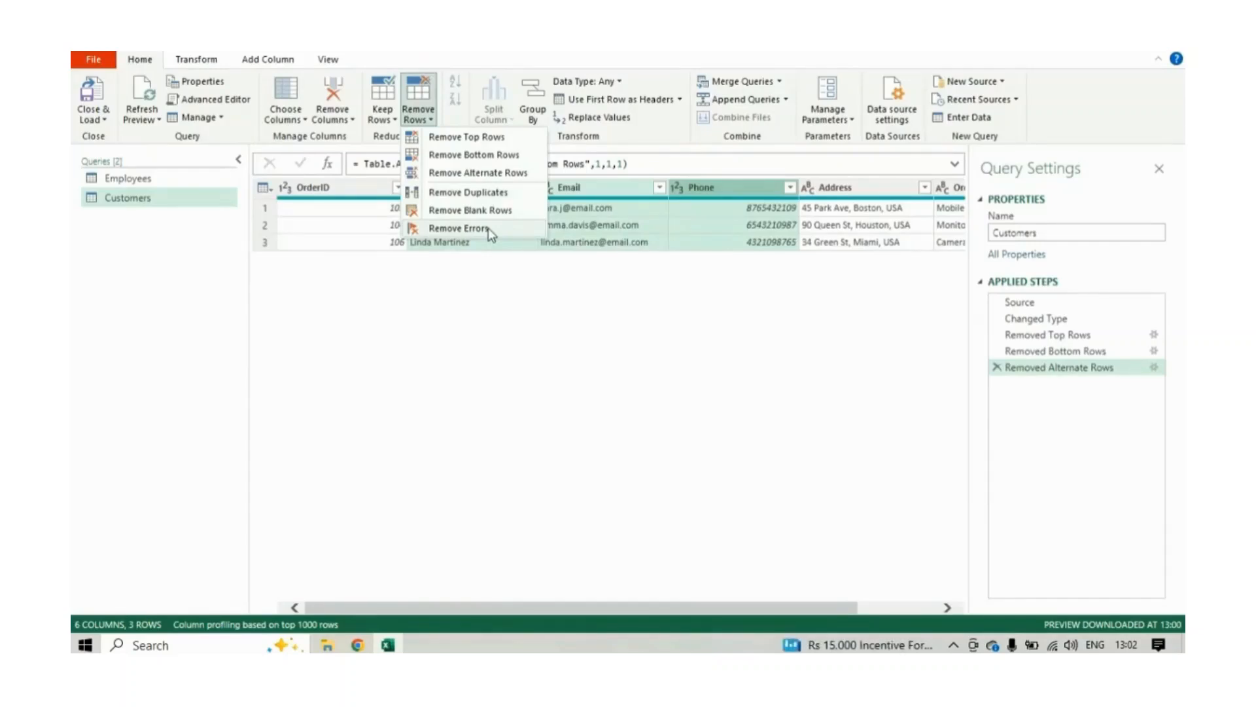
click(525, 317)
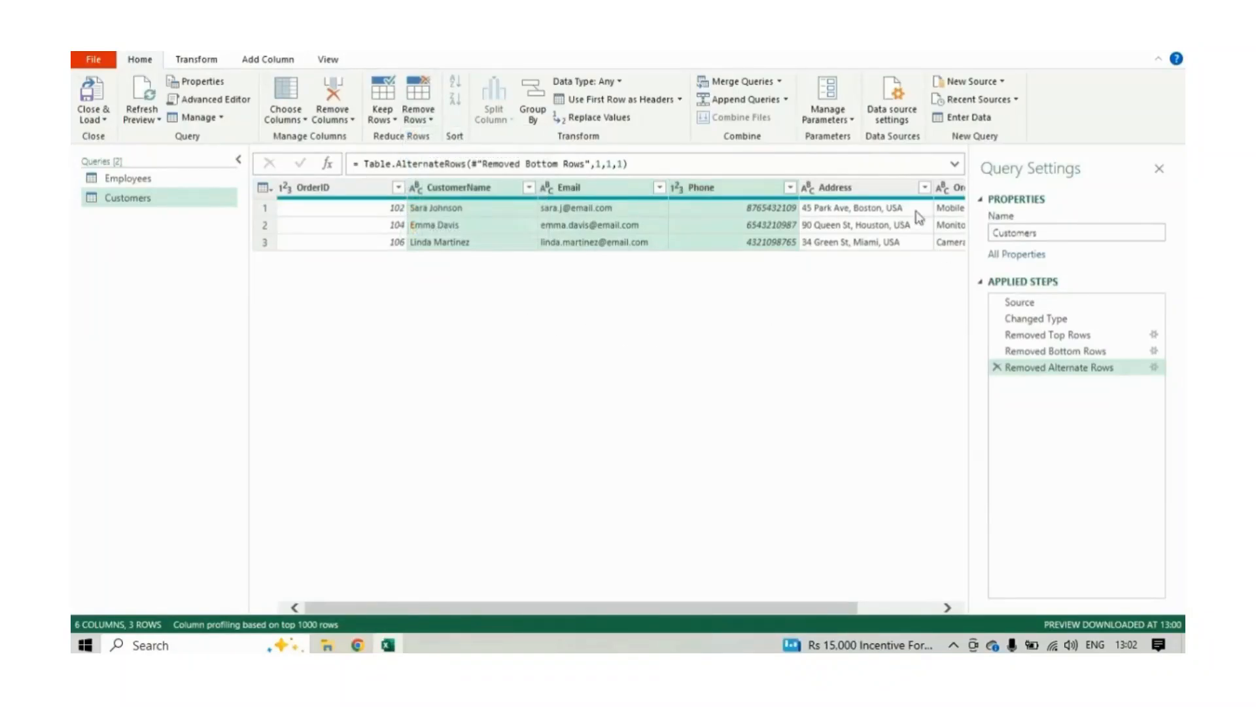
Sort the rows of the Customers query by CustomerName in ascending order
click(863, 189)
click(327, 189)
click(504, 188)
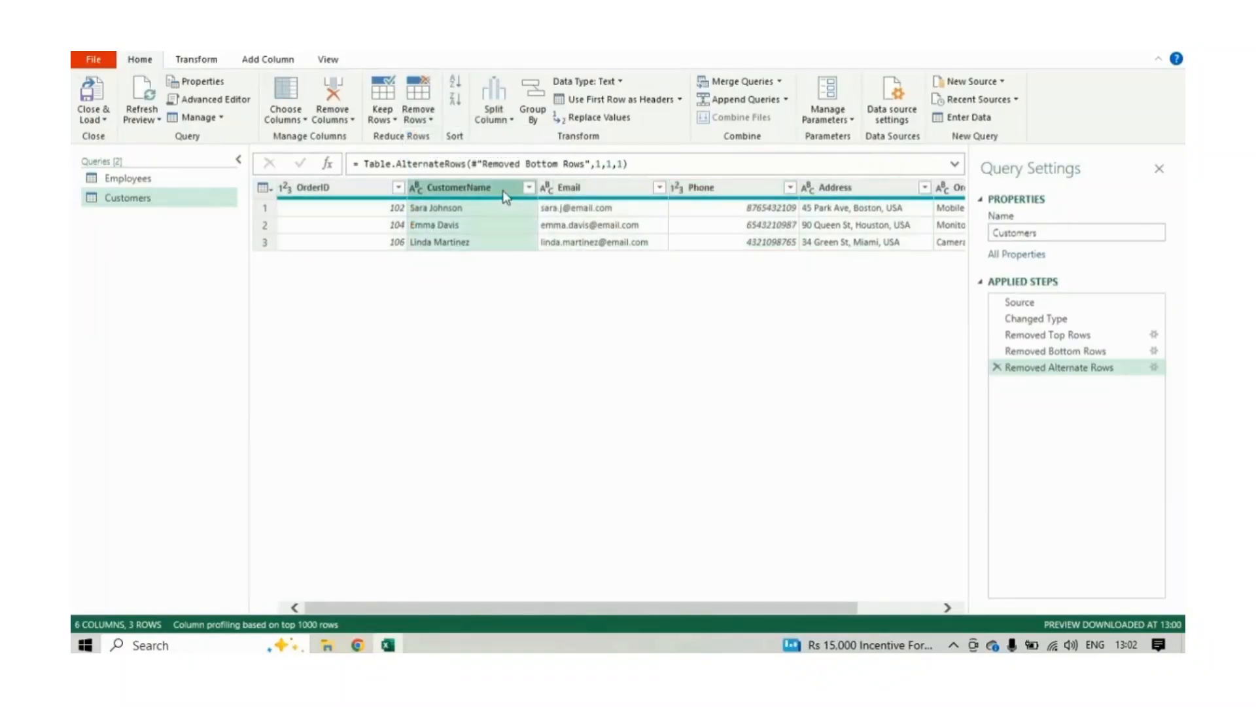
click(589, 190)
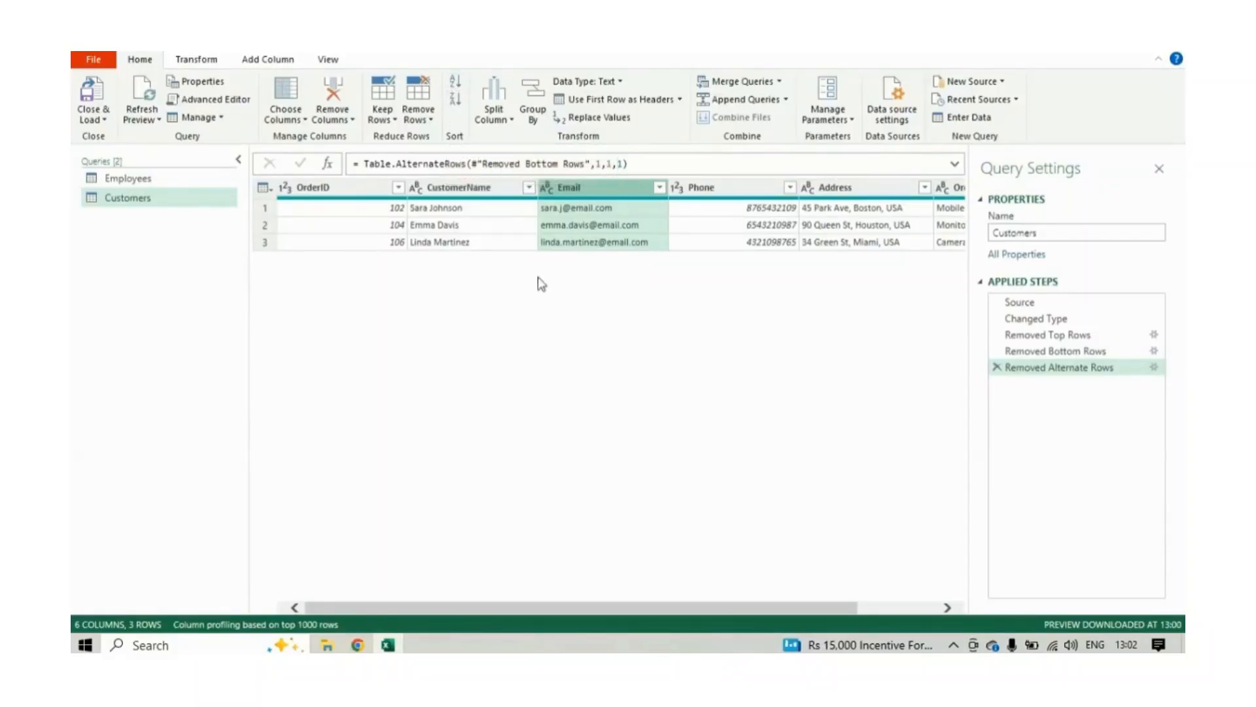
click(469, 191)
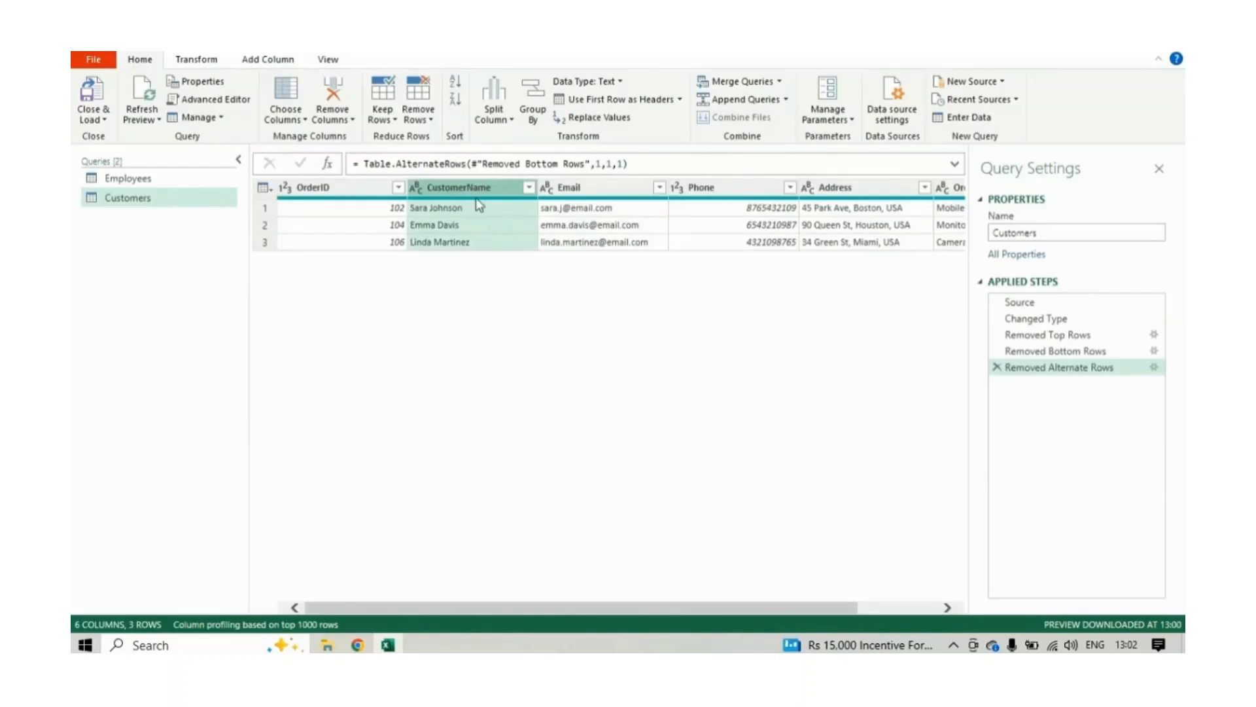
mouse_move(478, 197)
click(456, 81)
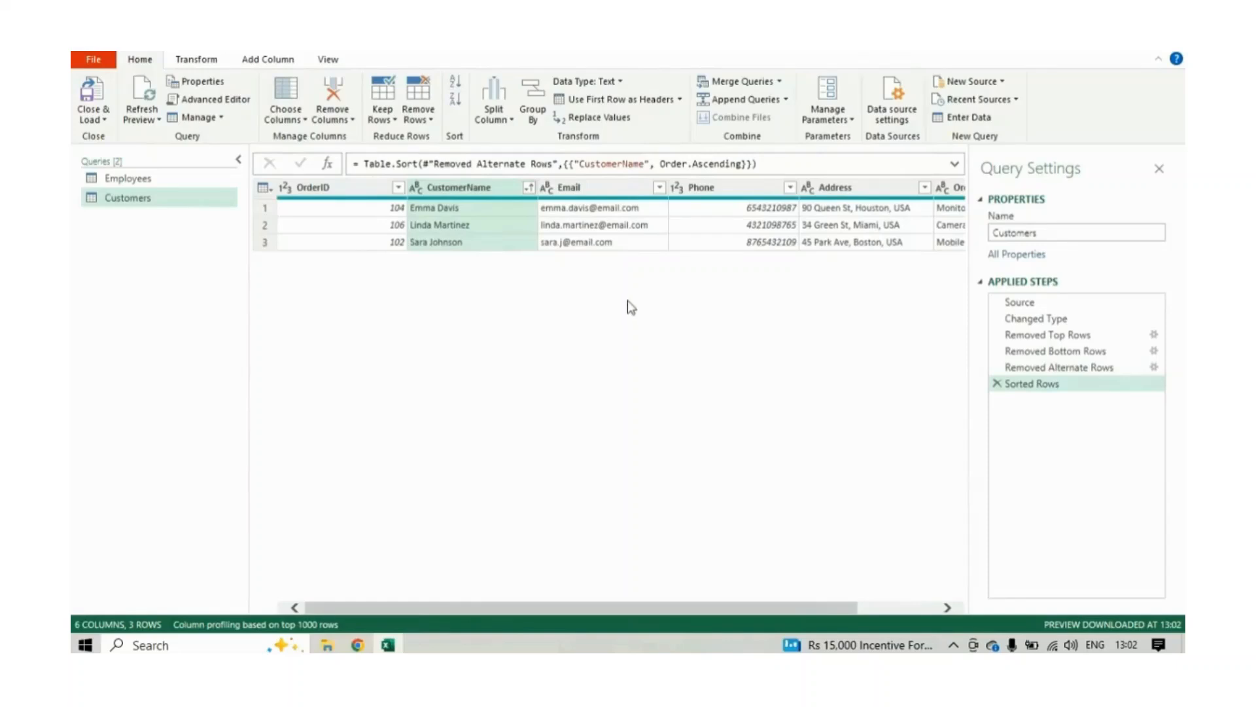
Add a descending sort by Email as the second sort level and review the row order in the CustomerName and Email columns
click(610, 190)
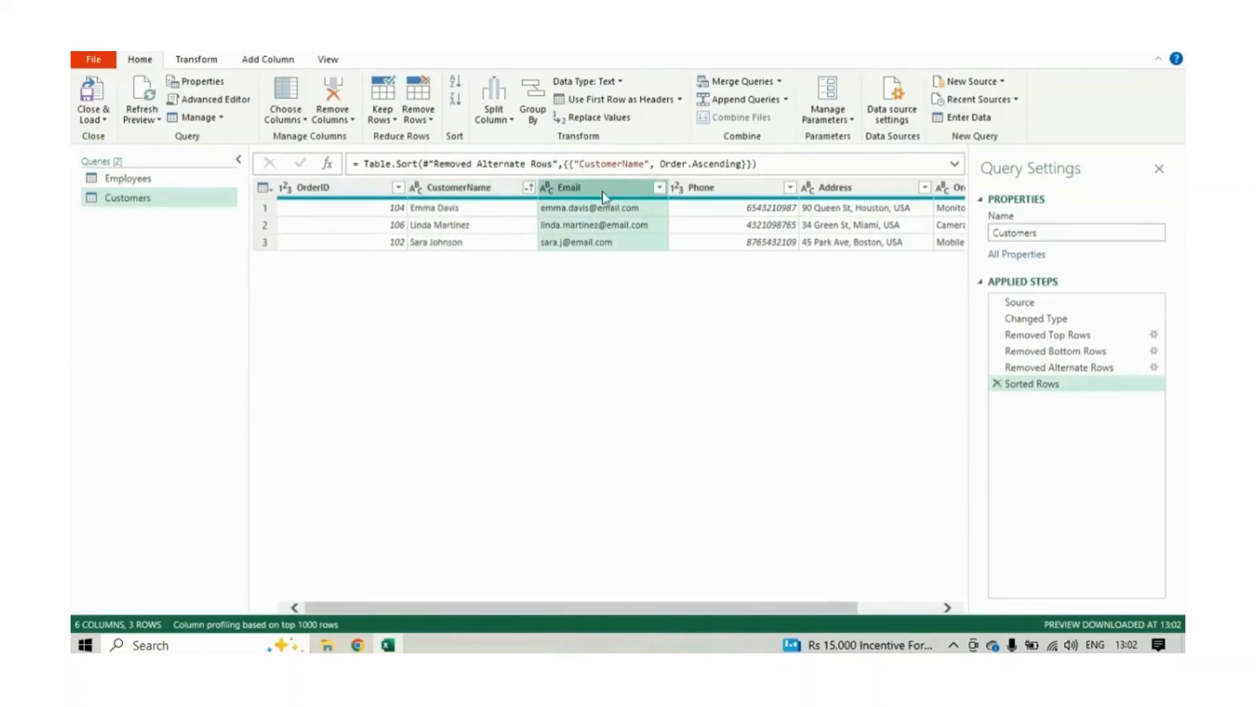
click(456, 99)
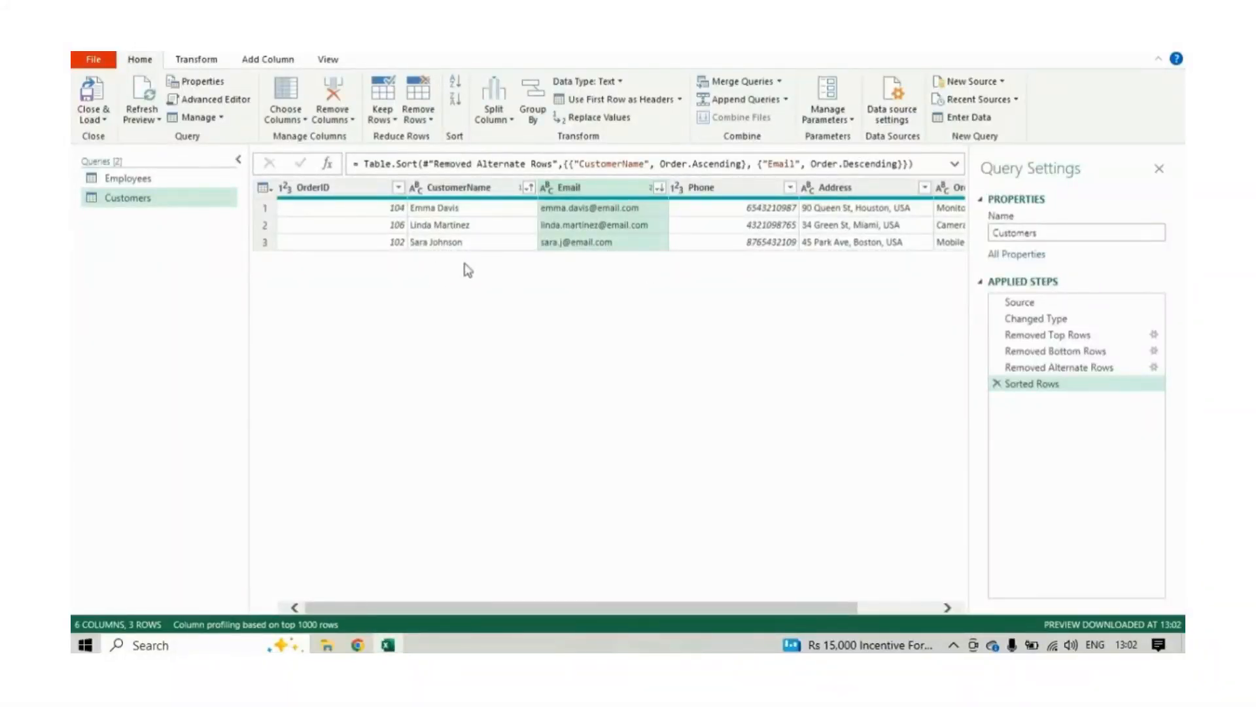
click(482, 188)
click(596, 185)
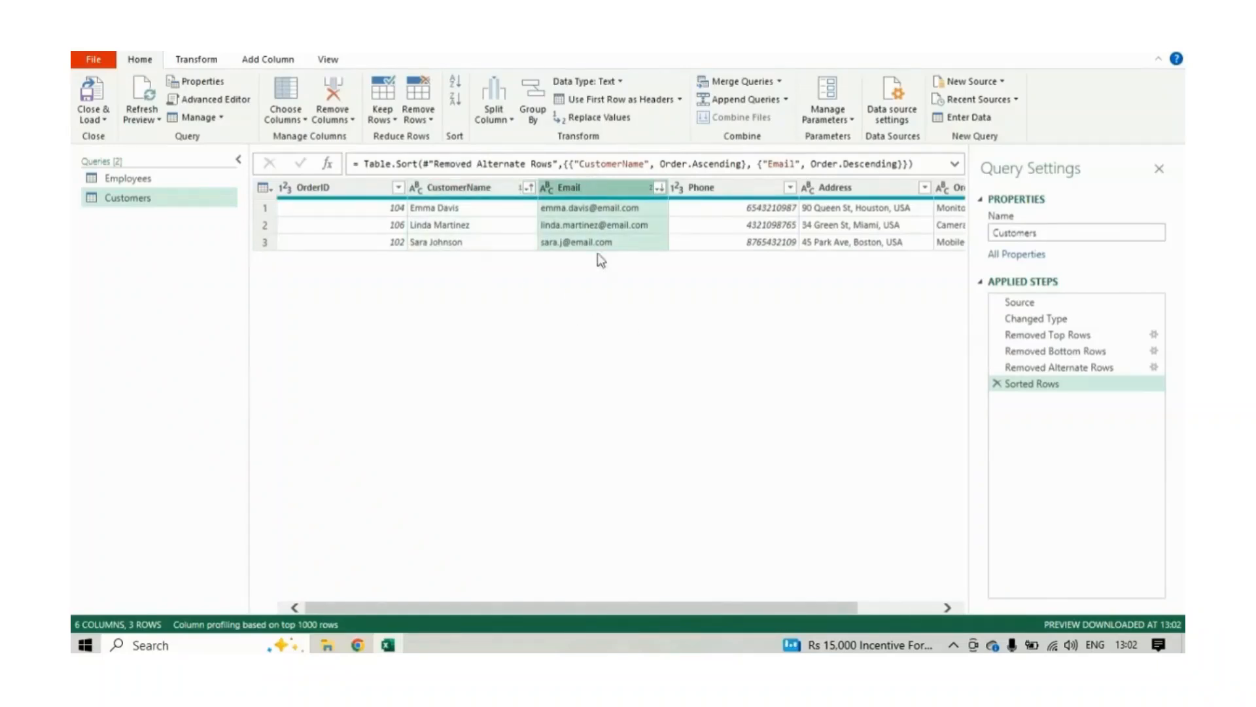
click(342, 190)
click(484, 190)
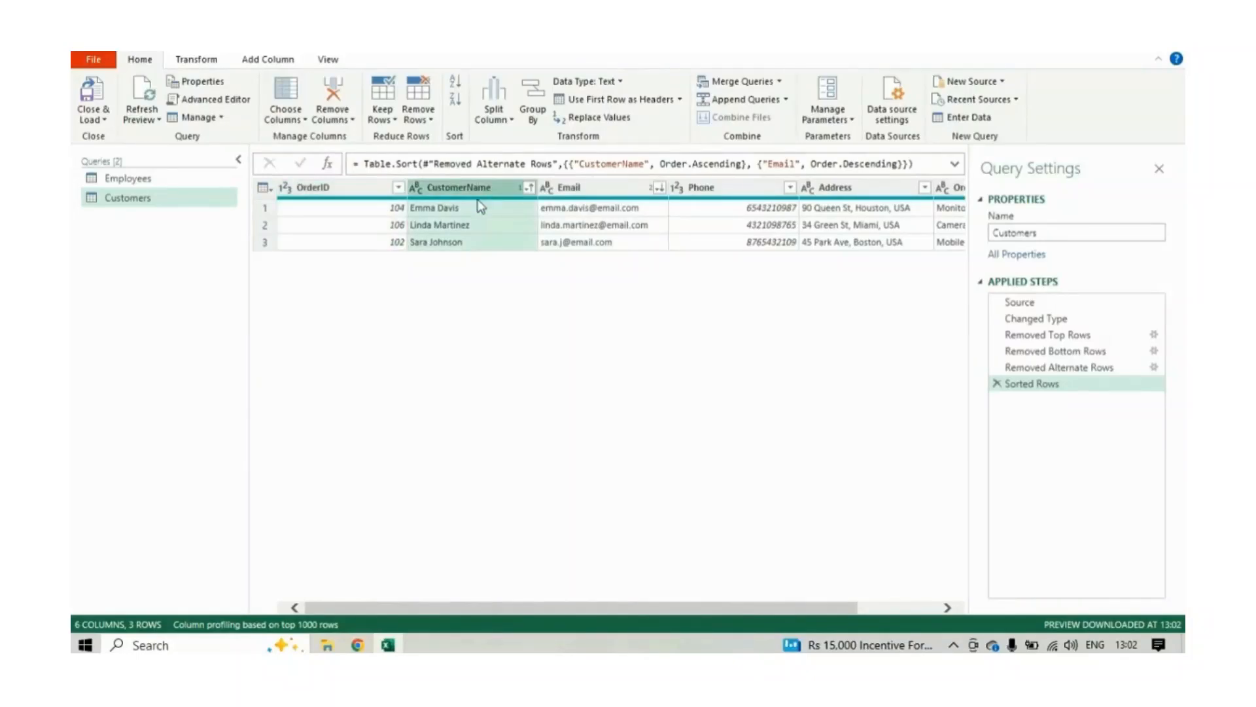
mouse_move(477, 201)
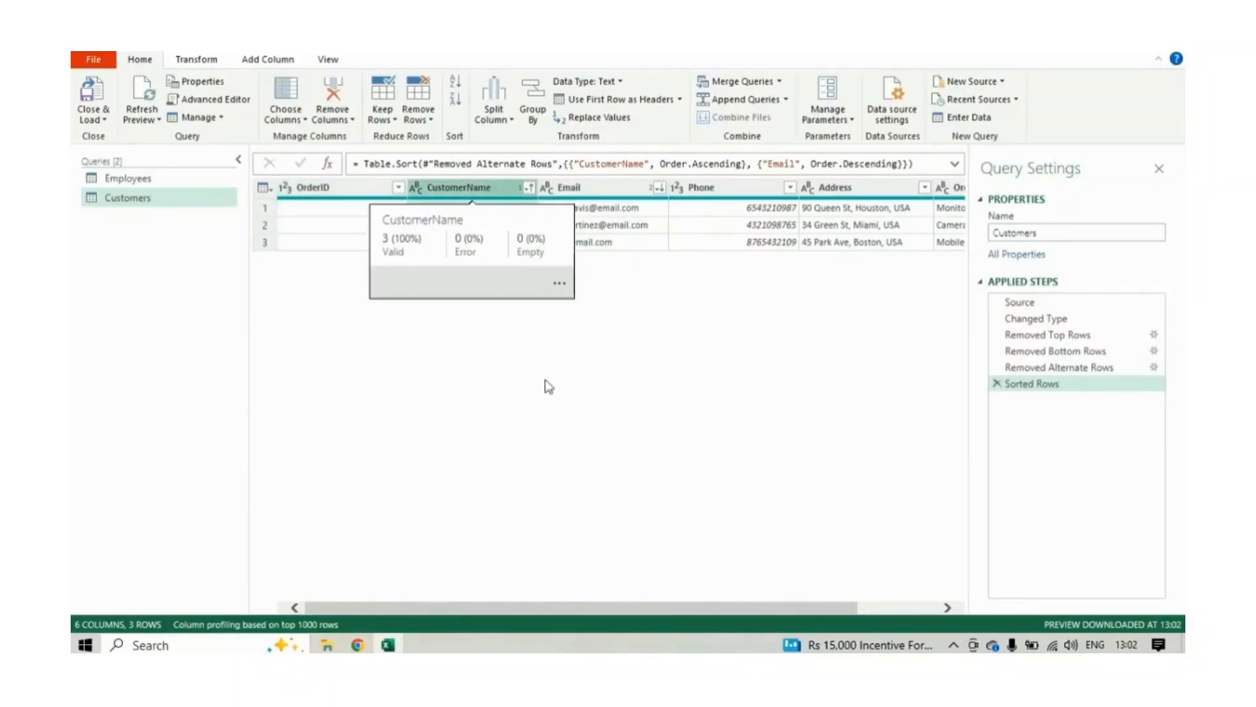